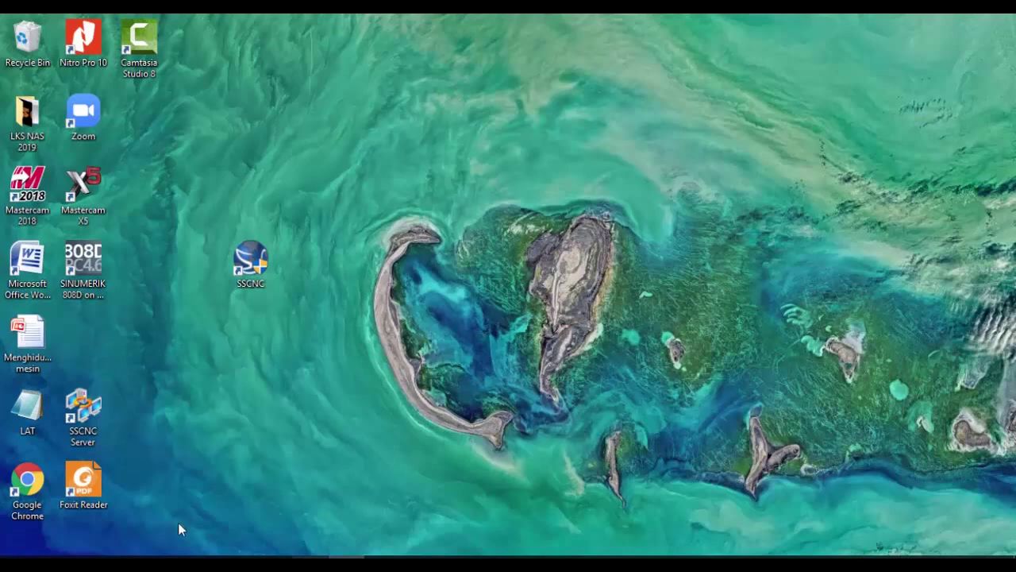
Launch the SSCNC simulator with the SINUMERIK 808DM control system.
double_click(251, 277)
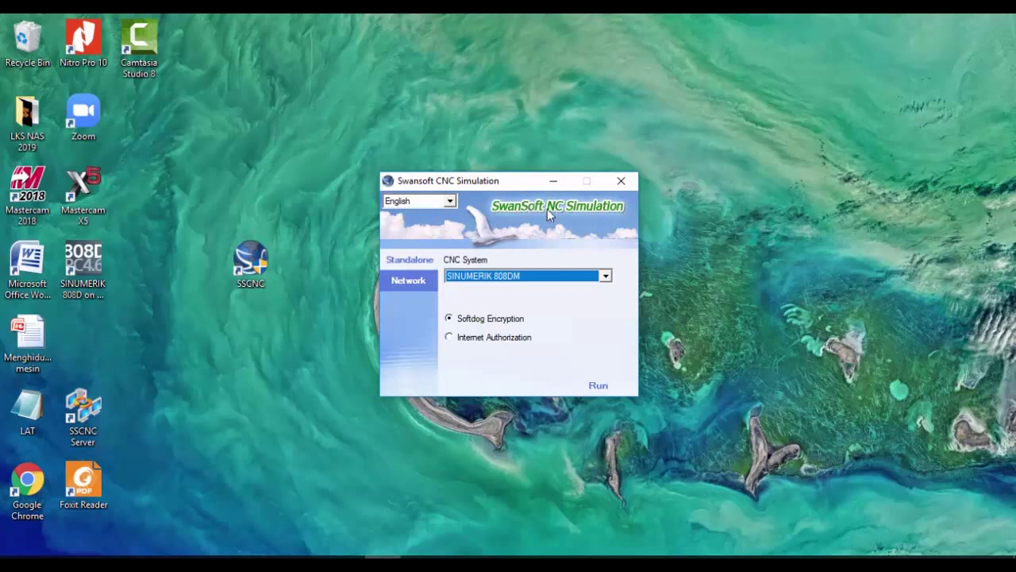
left_click(605, 276)
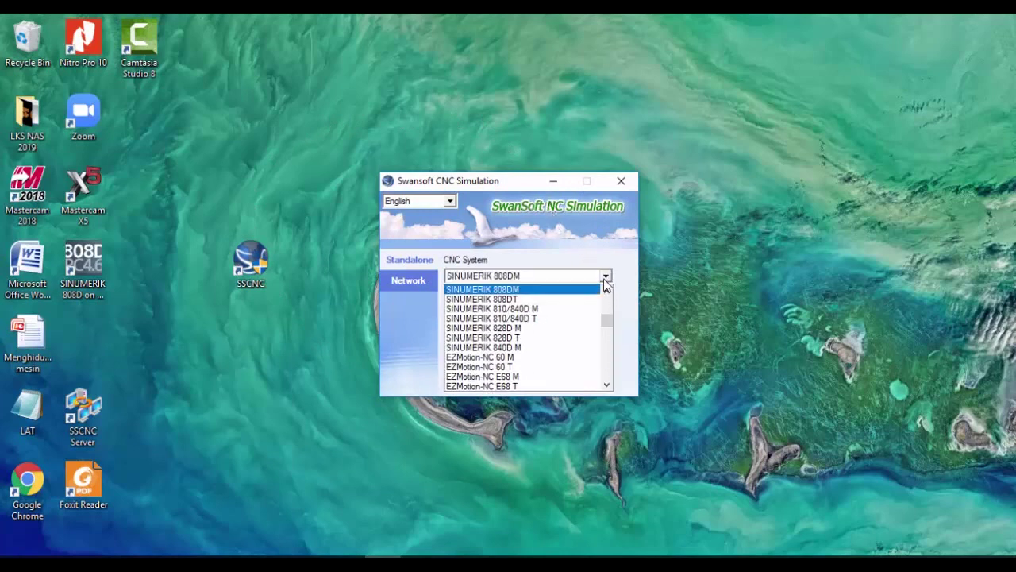
left_click(524, 290)
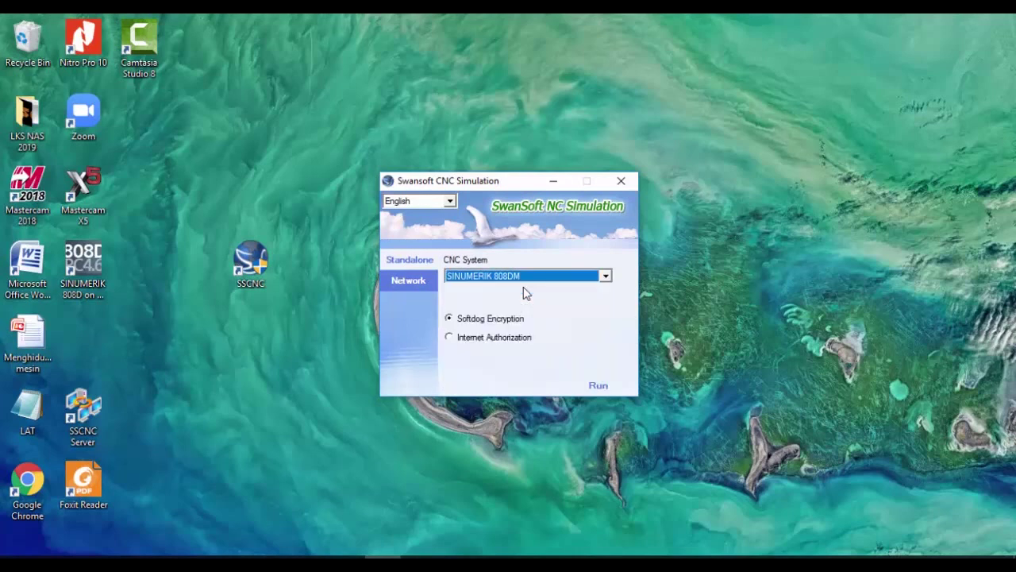
left_click(597, 387)
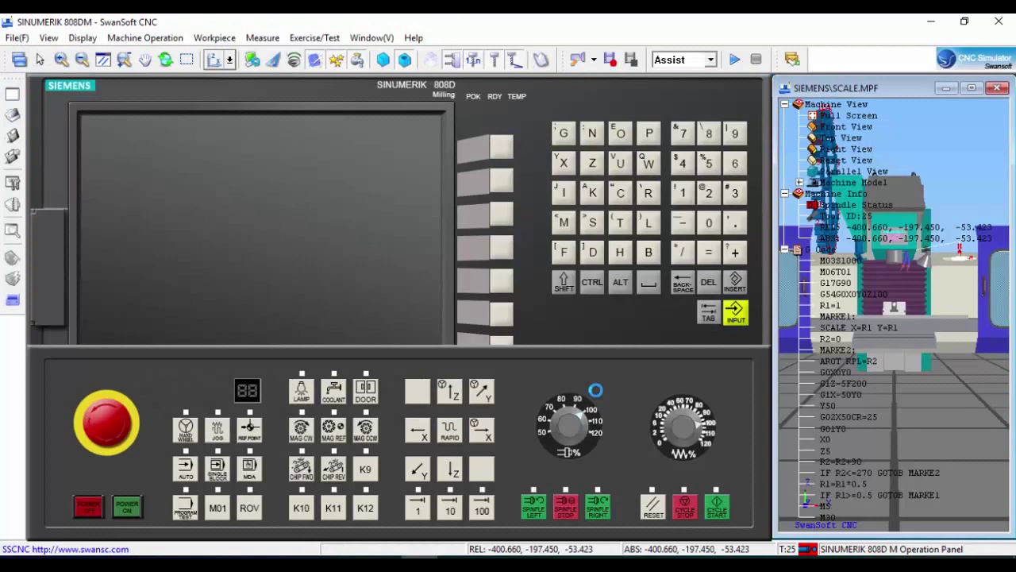
Release the machine's emergency stop and switch the control power on.
left_click(113, 429)
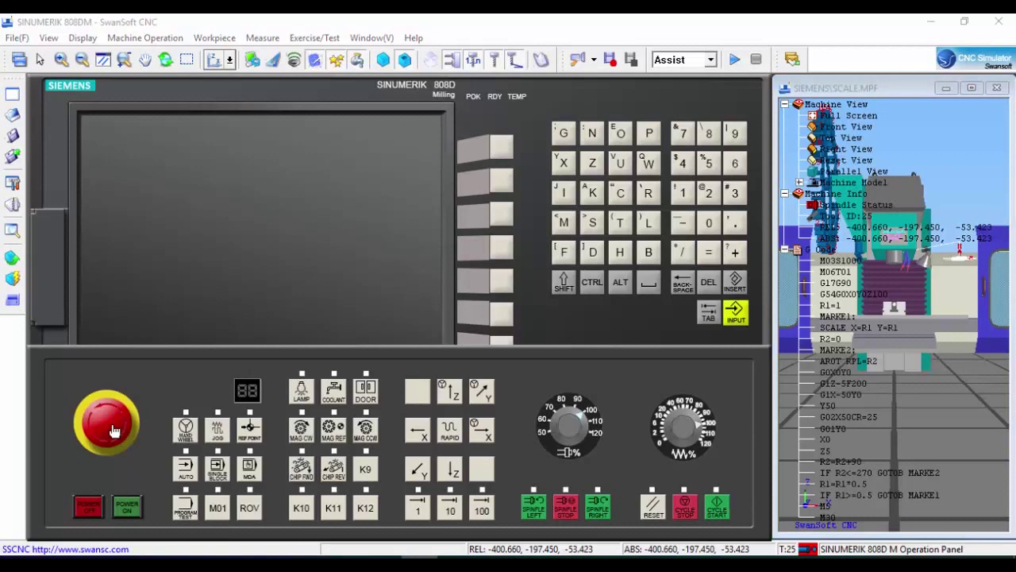
left_click(125, 512)
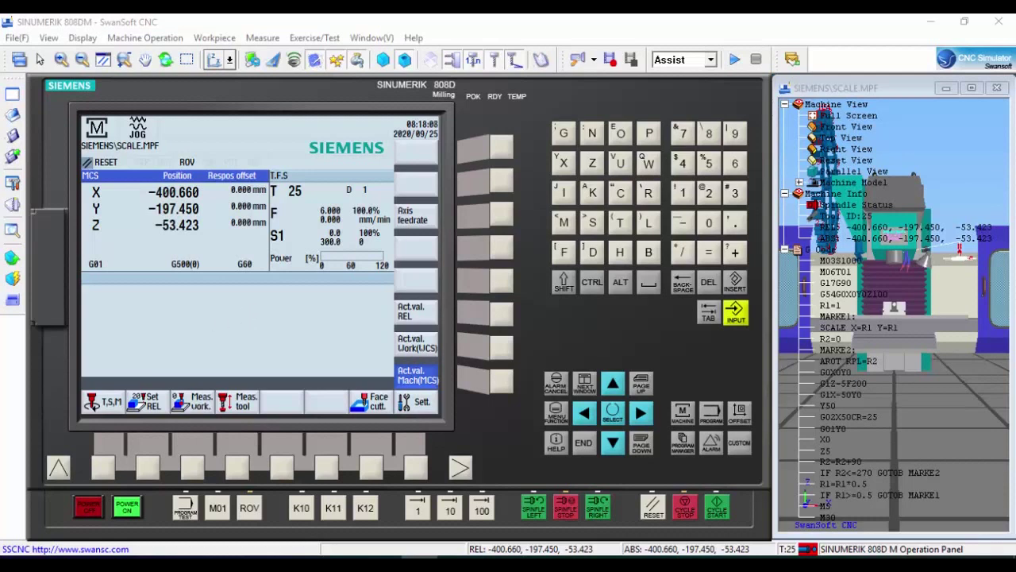
mouse_move(54, 507)
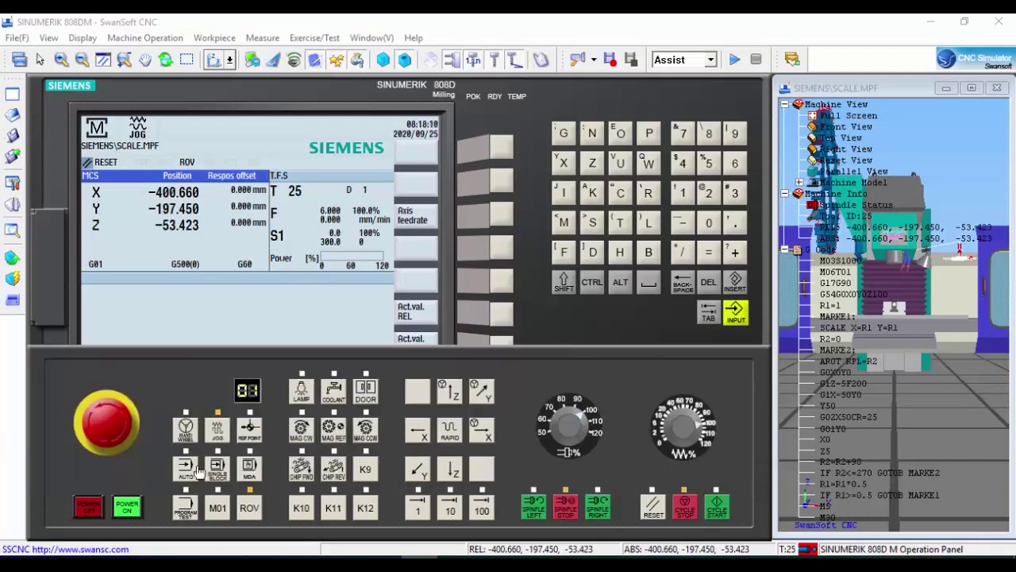
Home the X, Y and Z axes in reference point mode and collapse the machine info and G code lists over the machine view.
left_click(249, 431)
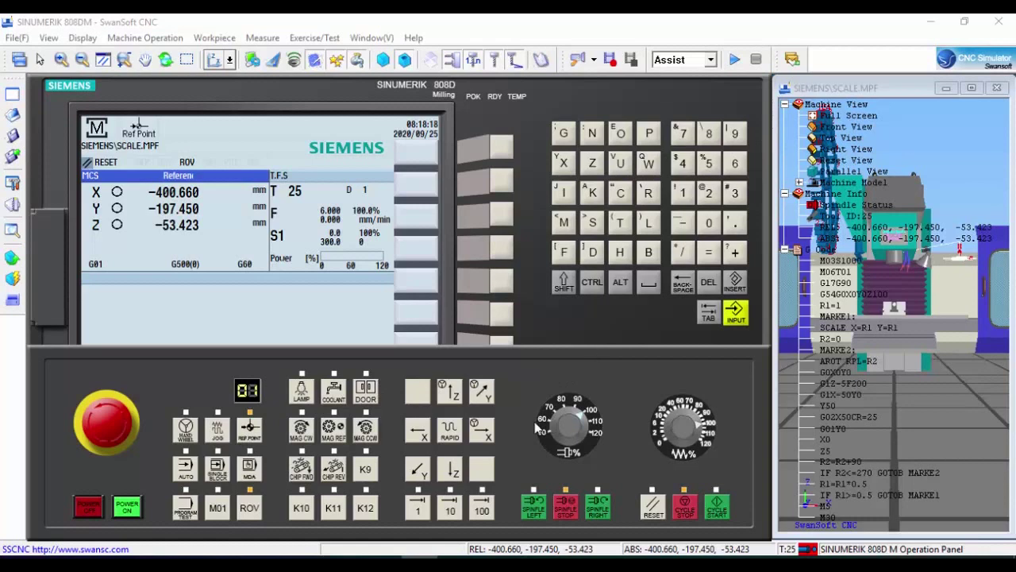
left_click(480, 439)
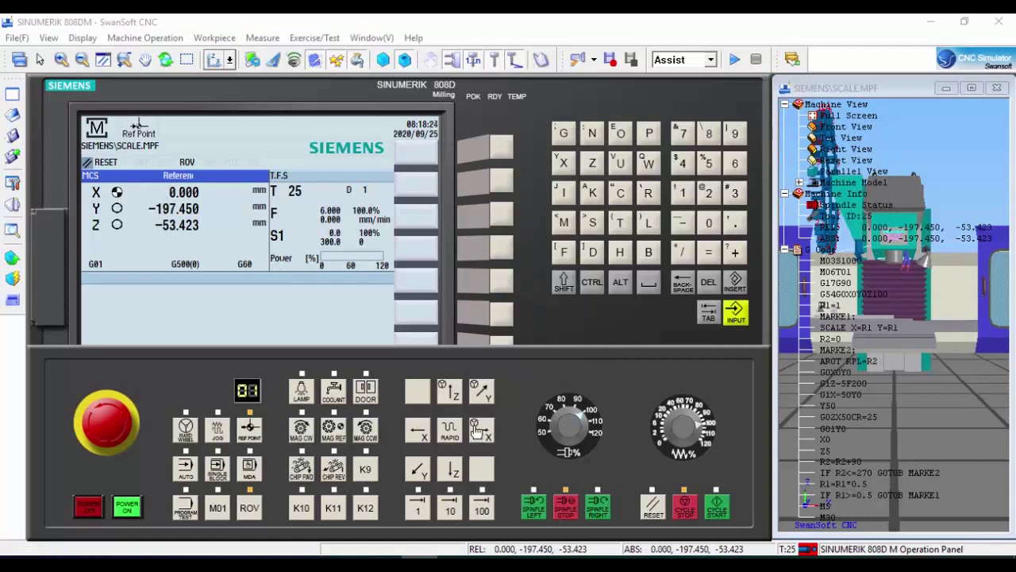
left_click(480, 390)
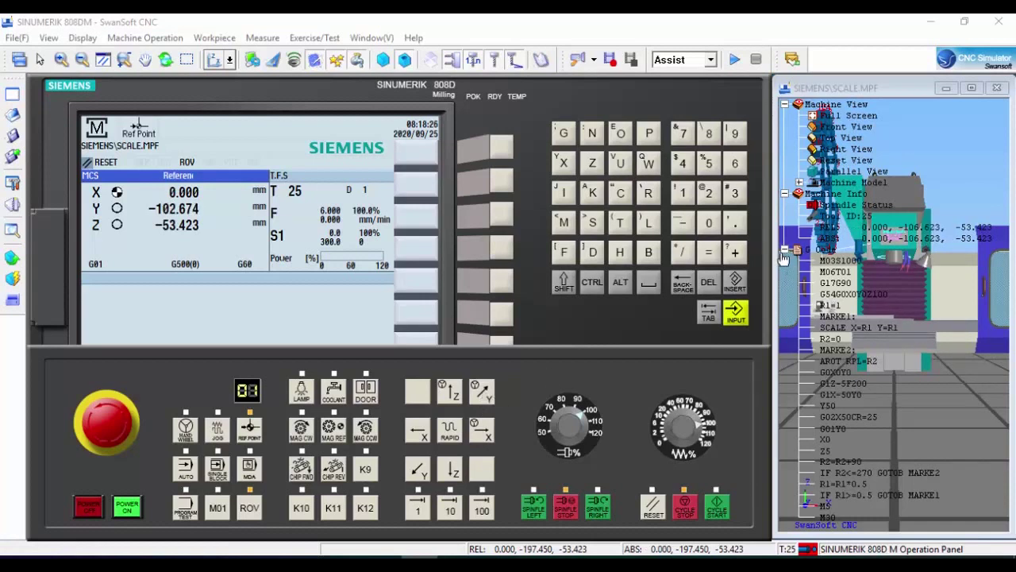
left_click(784, 194)
left_click(784, 205)
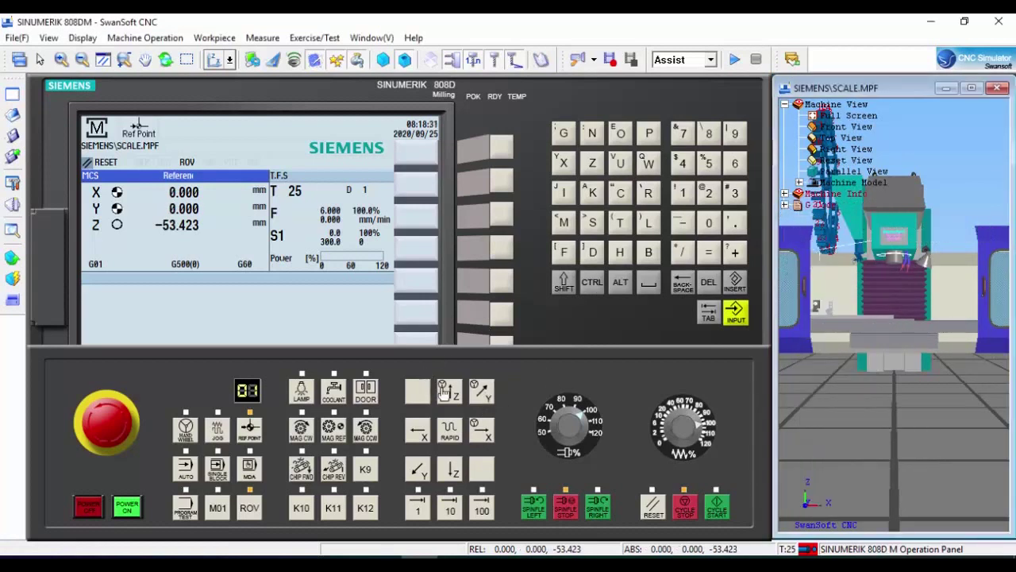
left_click(459, 392)
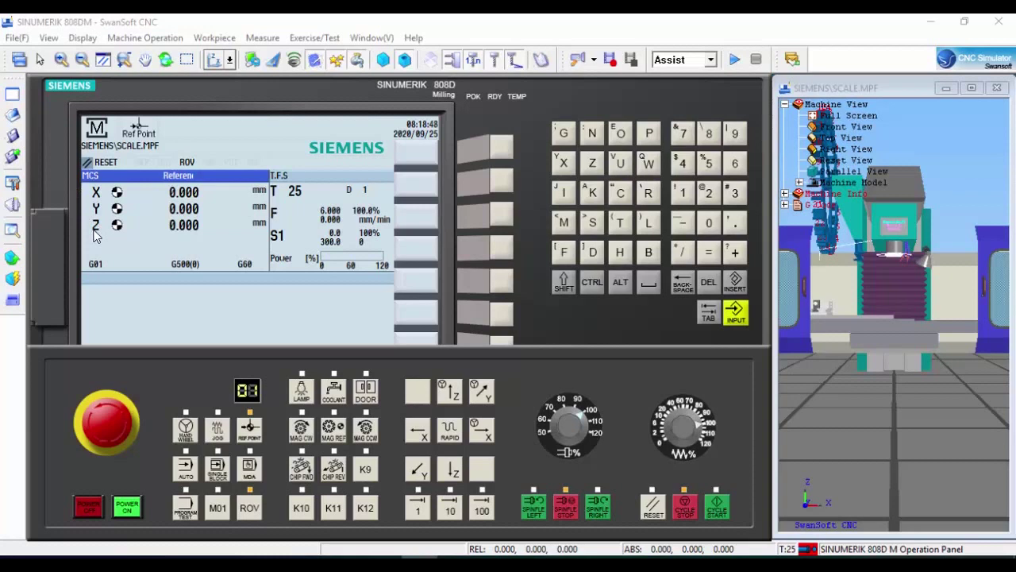
In JOG mode, move the X axis to about -381.7 and lower the Z axis to about -44.9.
left_click(144, 63)
scroll(904, 350, "up", 3)
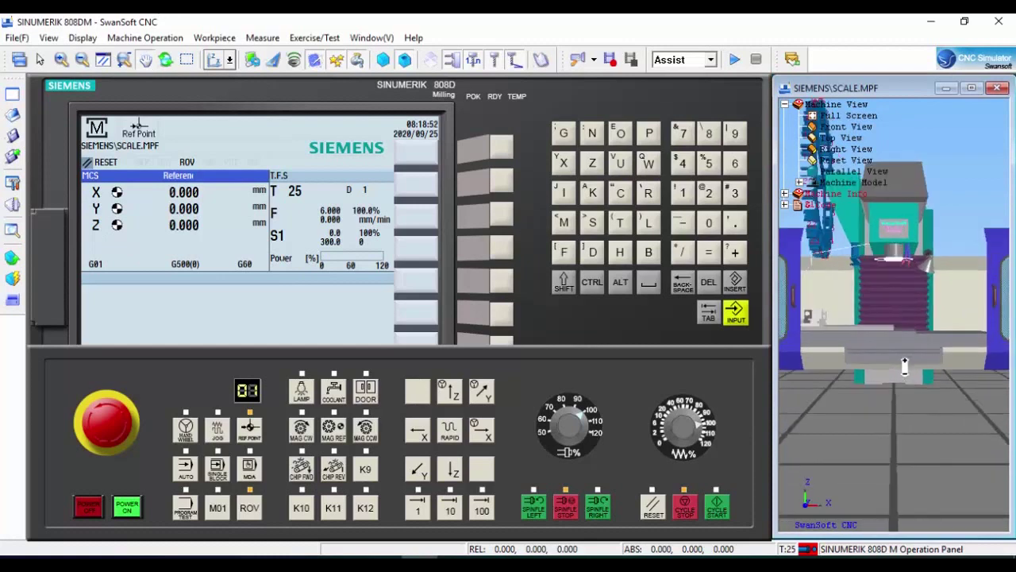
scroll(904, 364, "up", 4)
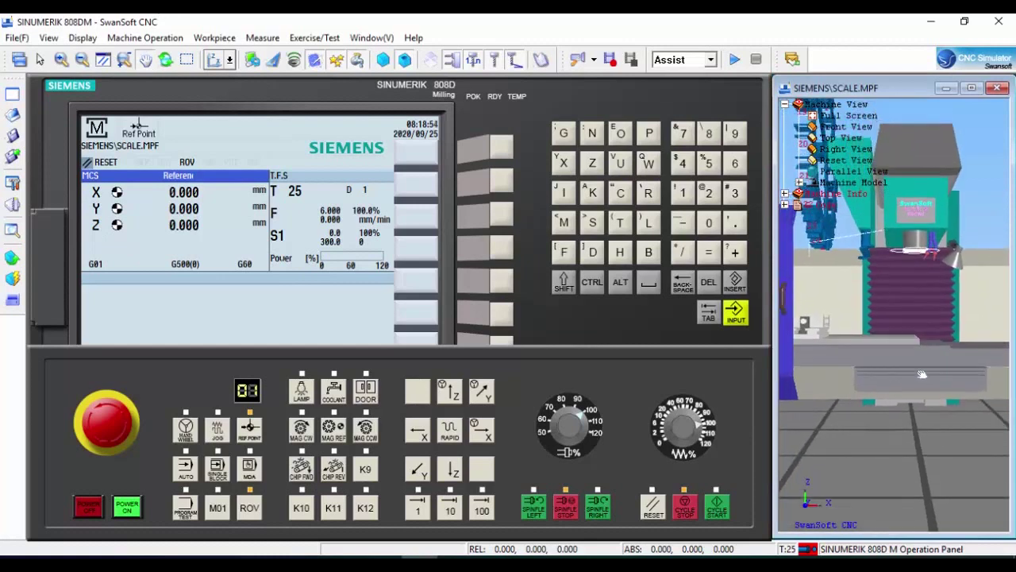
scroll(921, 373, "up", 1)
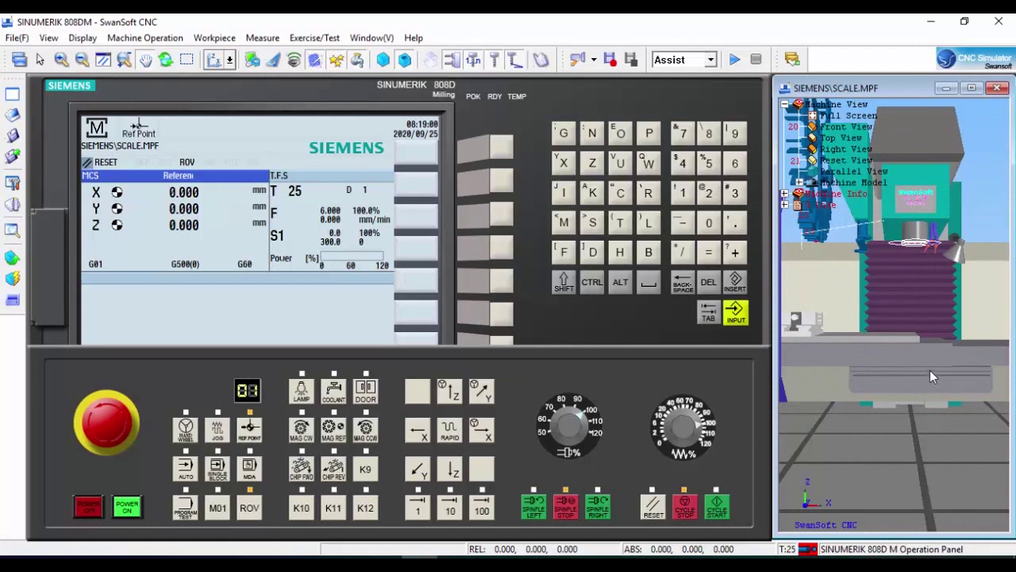
left_click_drag(930, 371, 949, 377)
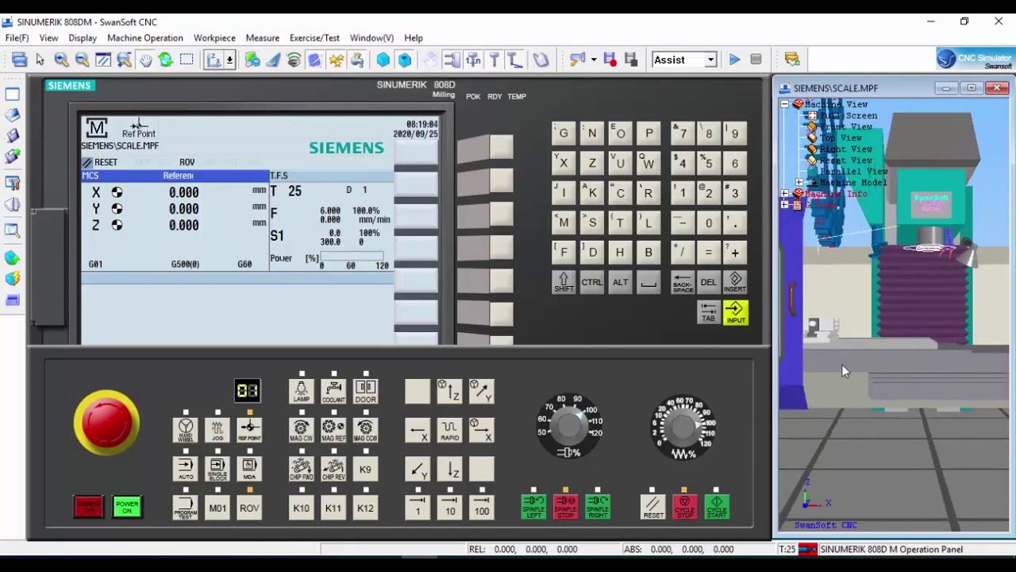
left_click(217, 441)
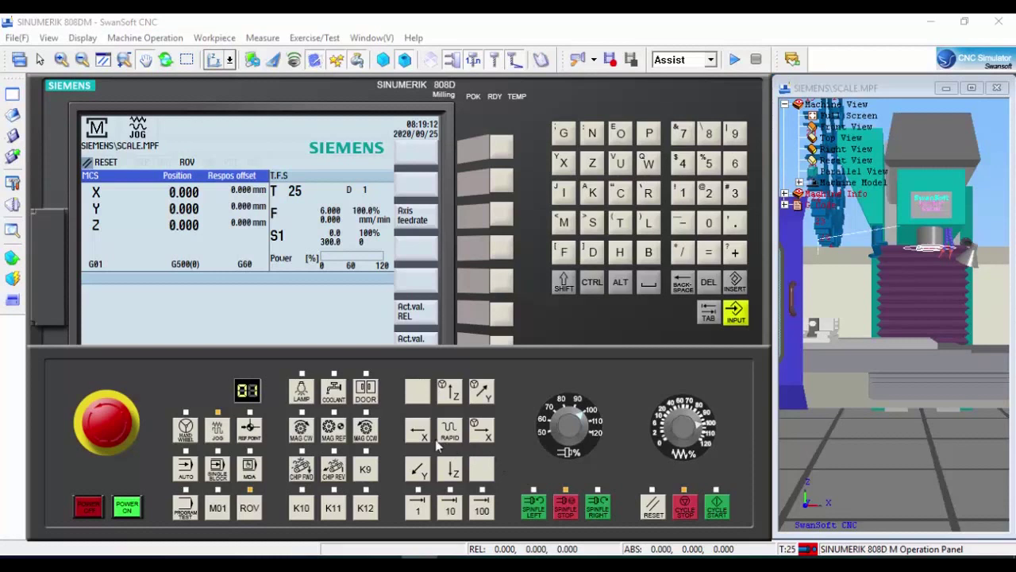
left_click(420, 434)
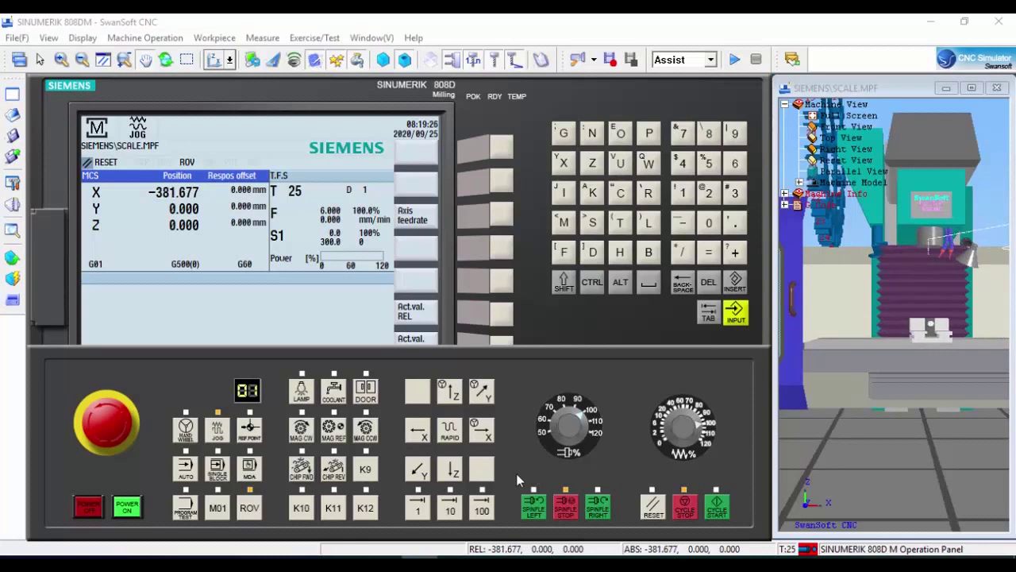
left_click(450, 474)
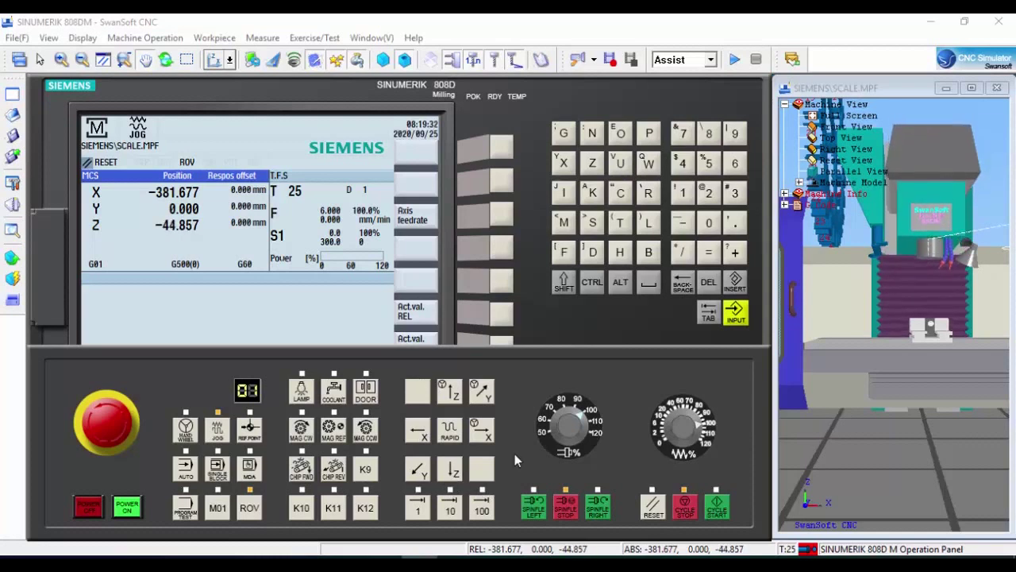
Jog the Y axis in the negative direction to about -202.9 to bring the vise under the spindle.
left_click(843, 151)
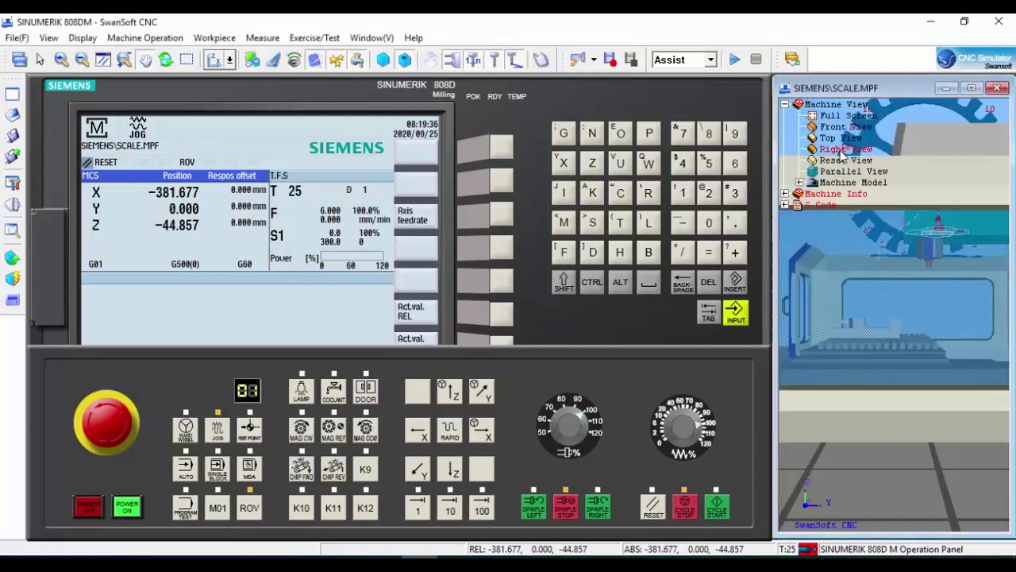
left_click_drag(896, 307, 902, 331)
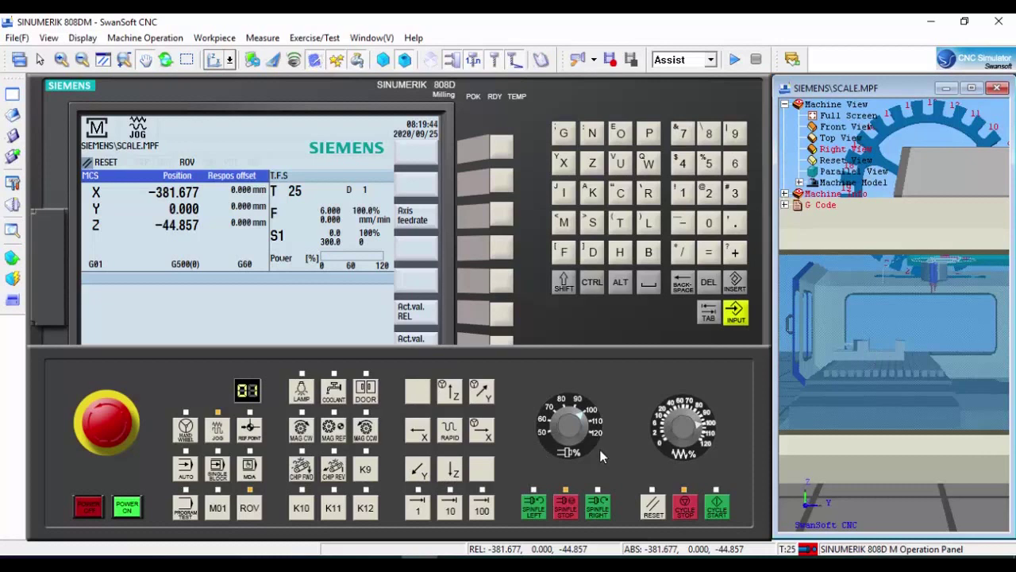
left_click(416, 473)
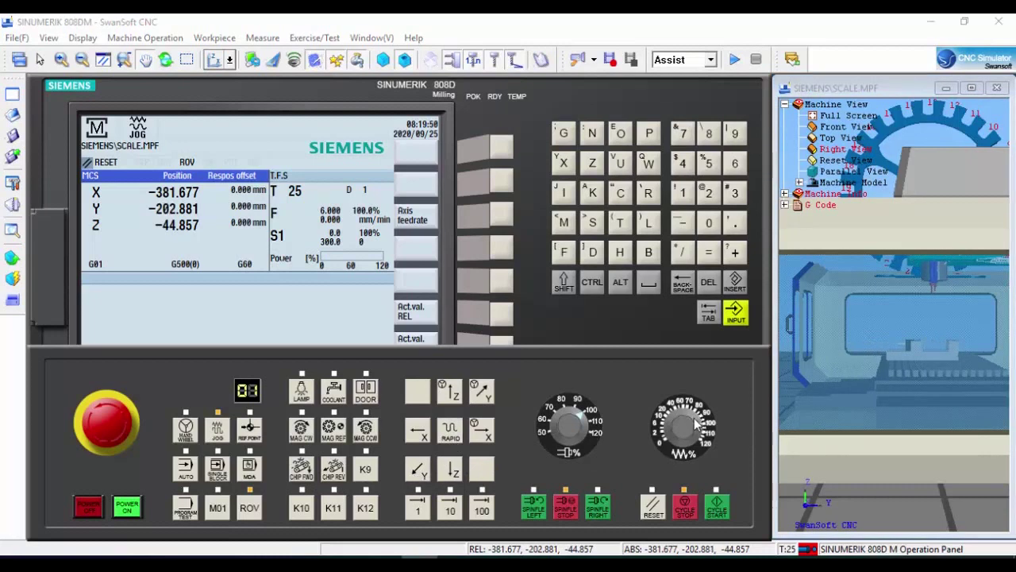
left_click(832, 130)
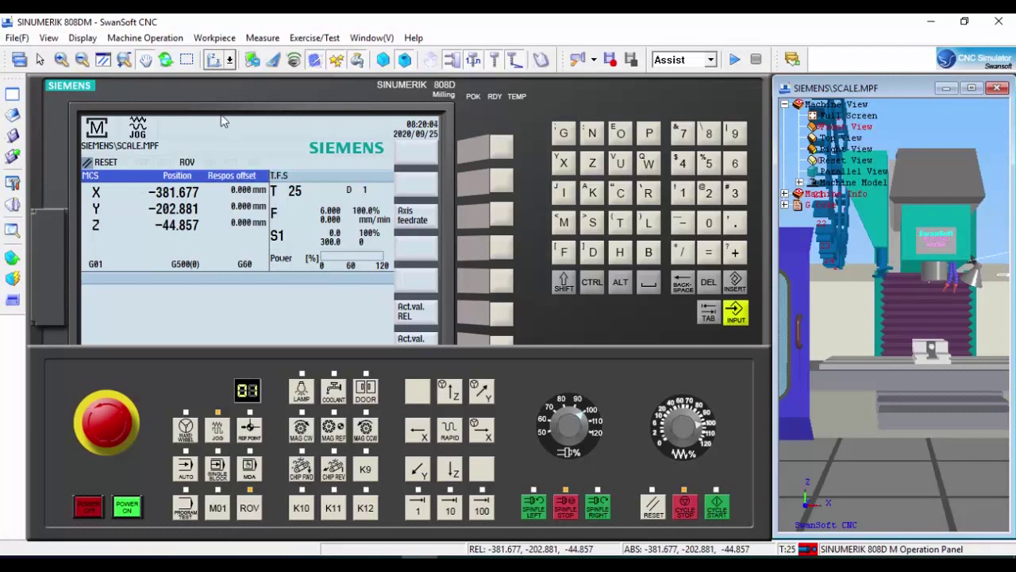
Start a new workpiece under Stock Size and WCS, and check the blank's overall dimensions on the JOB.pdf drawing in Foxit Reader.
left_click(224, 39)
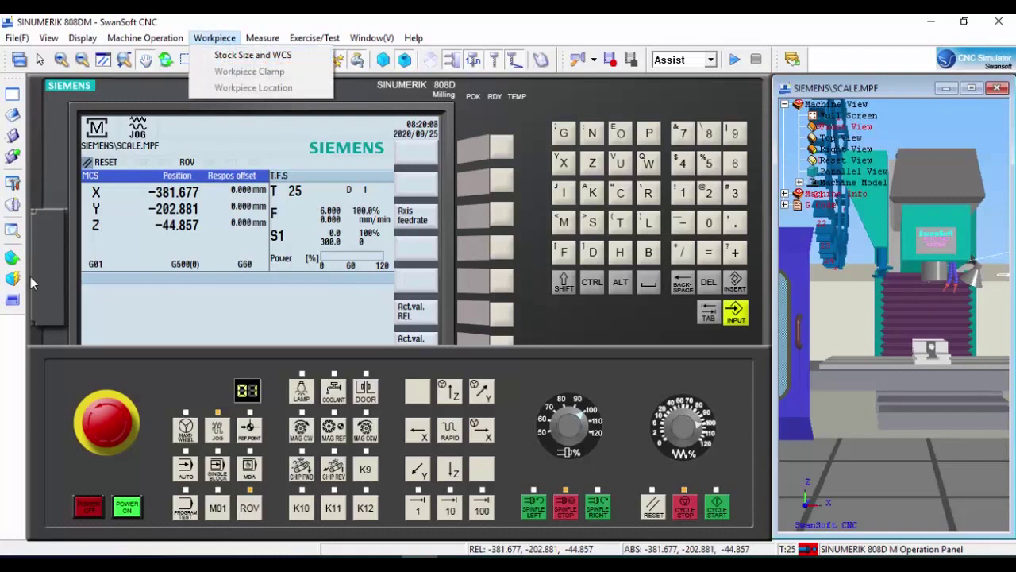
left_click(10, 359)
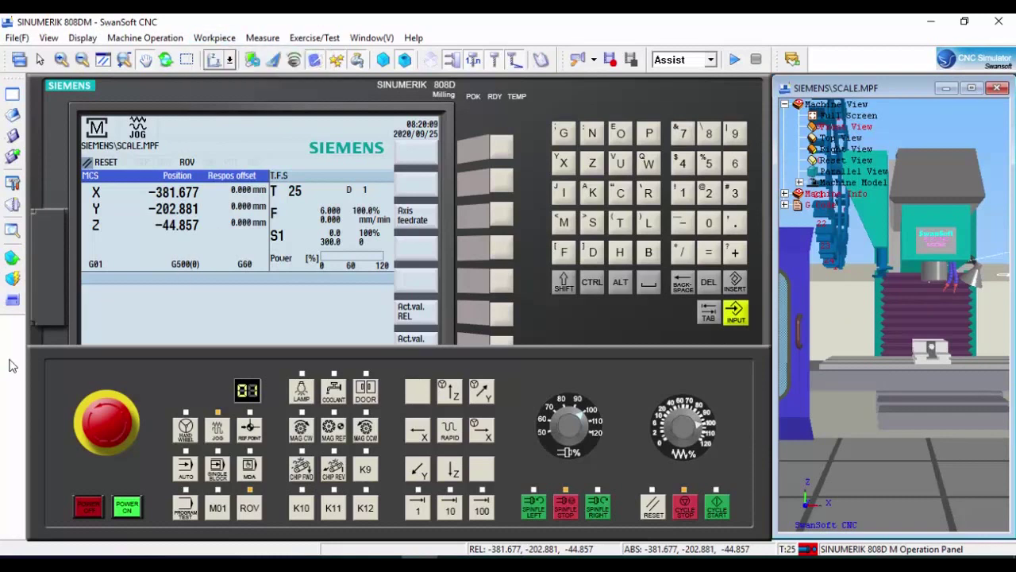
left_click(12, 258)
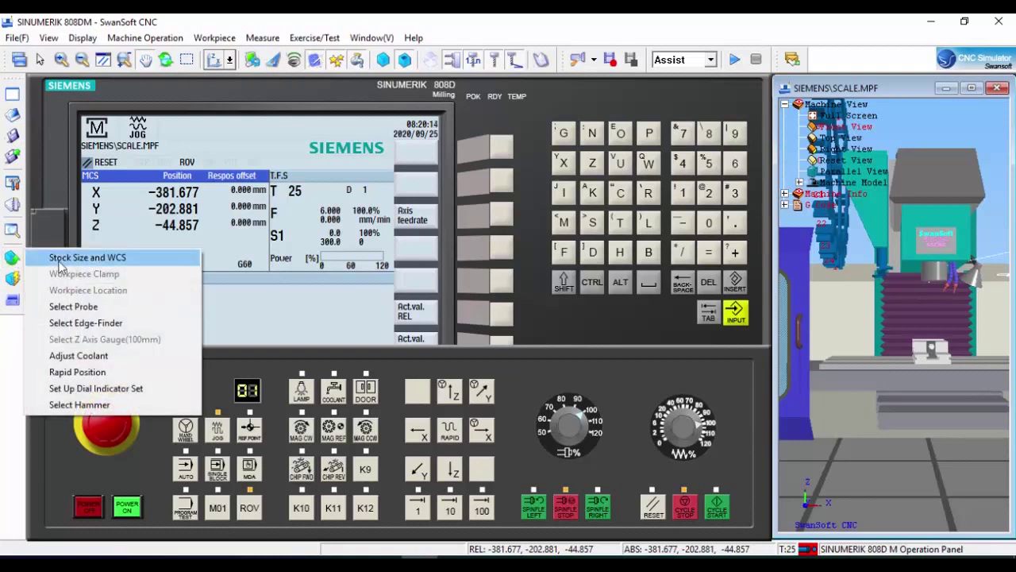
left_click(142, 260)
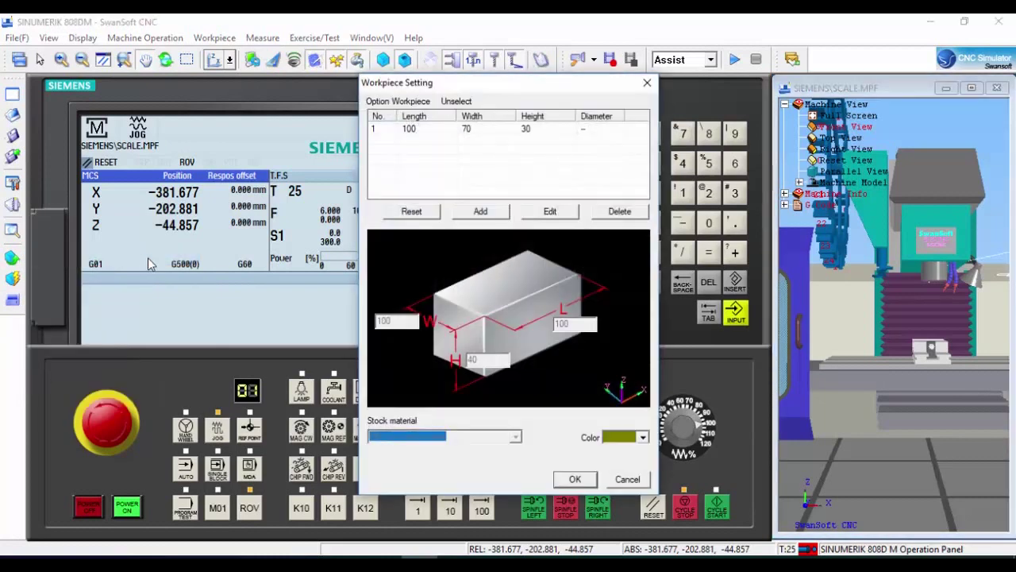
left_click(488, 215)
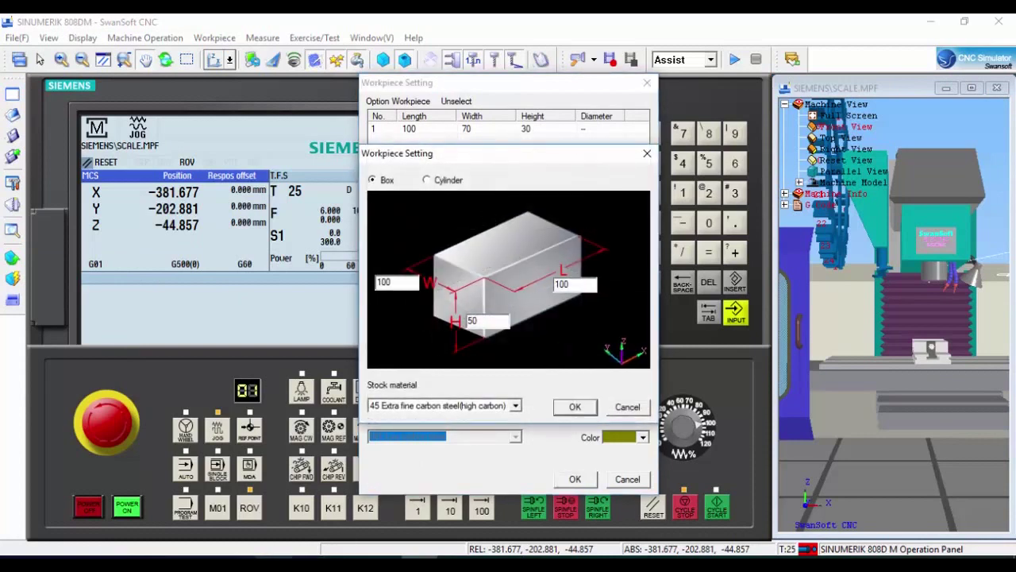
left_click(275, 563)
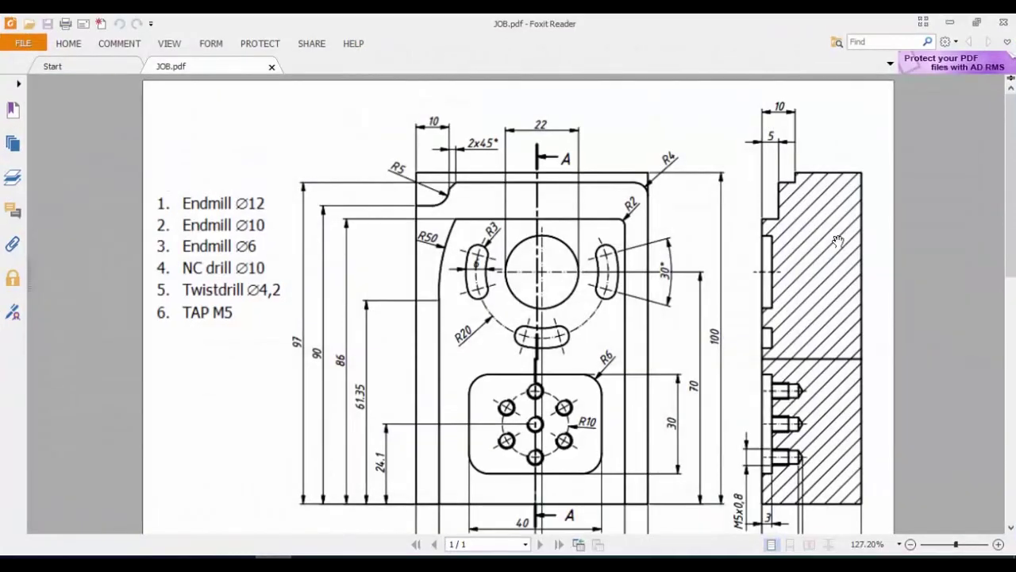
scroll(707, 293, "down", 3)
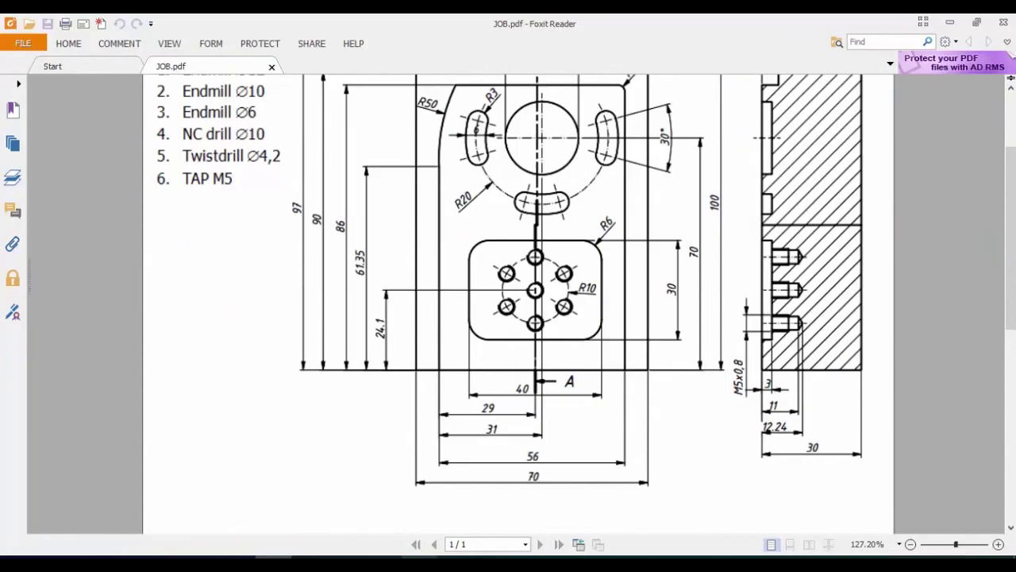
left_click(420, 562)
Set the new box stock's dimensions to length 100, width 70 and height 30.
left_click_drag(589, 284, 522, 284)
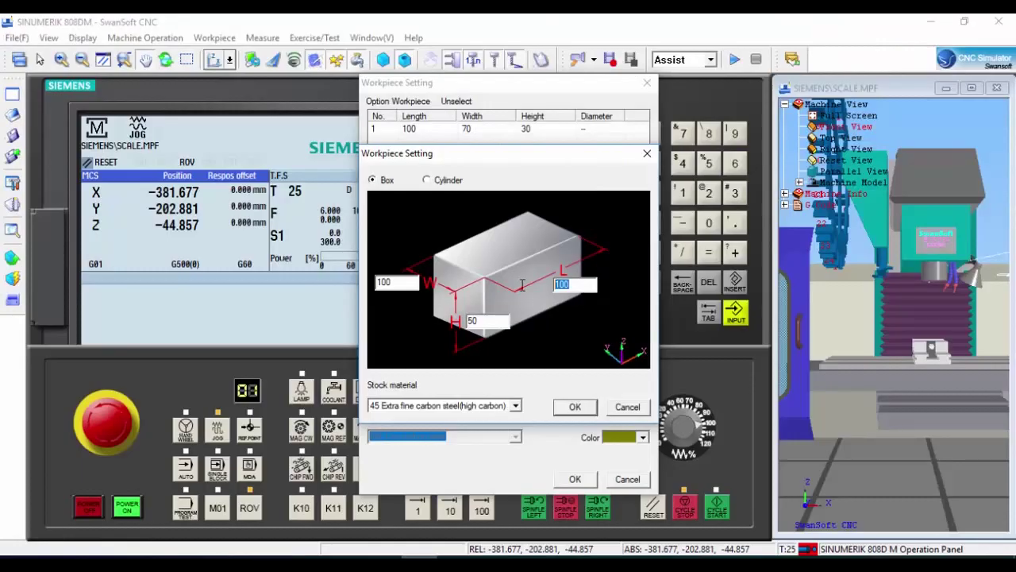
left_click_drag(403, 283, 352, 284)
type("70")
left_click_drag(500, 320, 449, 315)
type("30")
Assign ZL412 Aluminum as the stock material, add the workpiece to the list and select it.
left_click(512, 406)
scroll(445, 469, "down", 5)
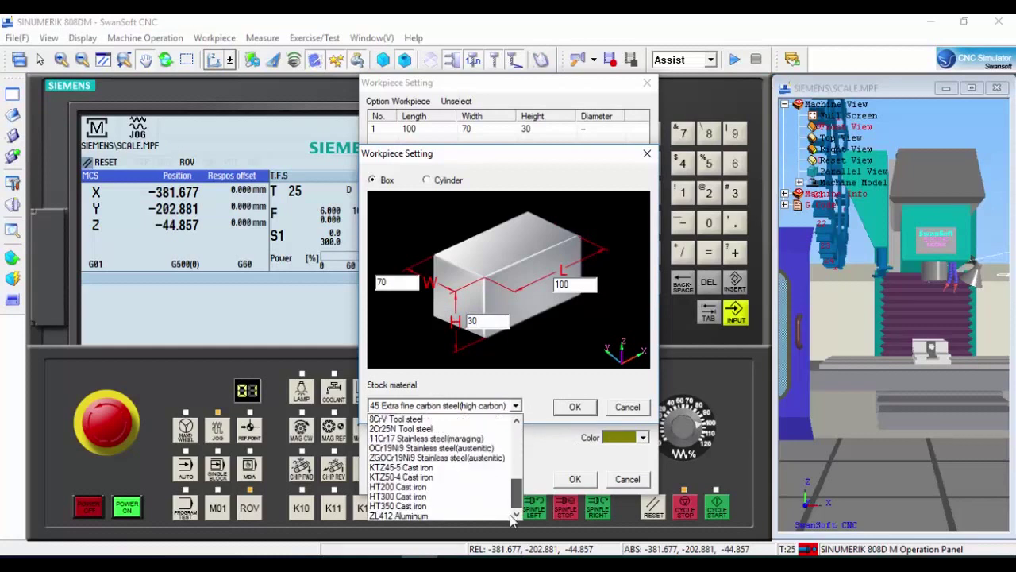
left_click(417, 520)
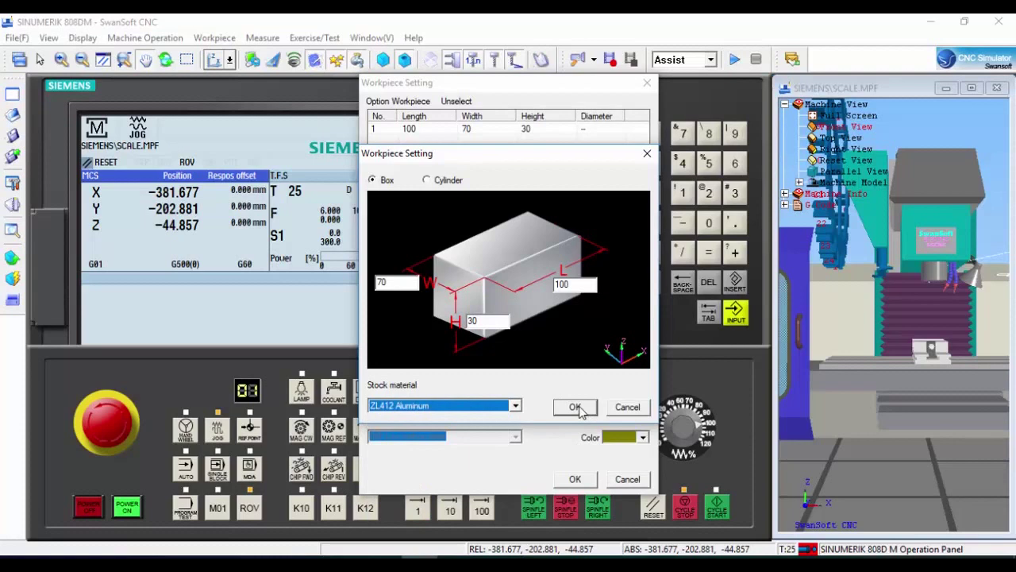
left_click(574, 407)
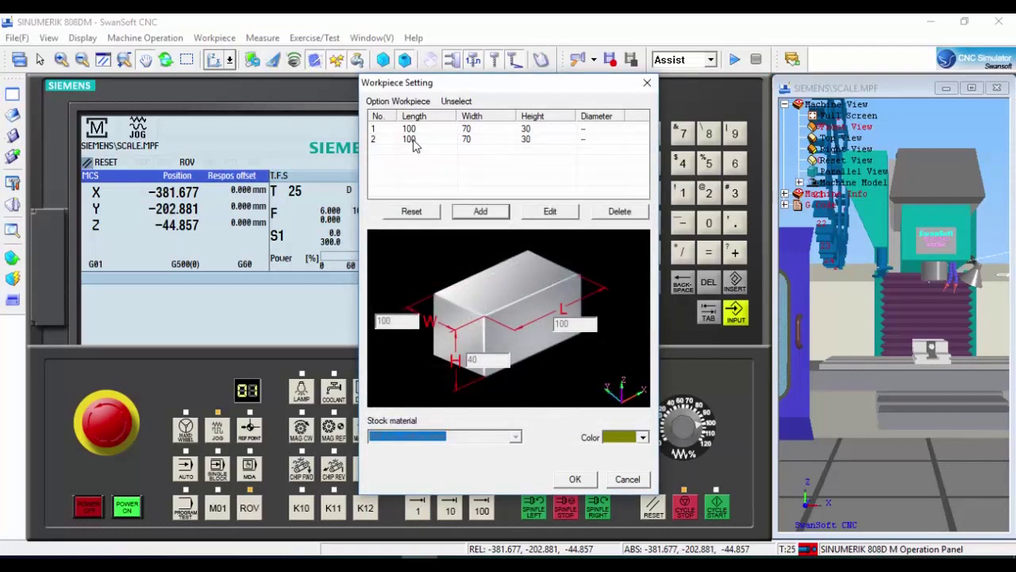
left_click(413, 141)
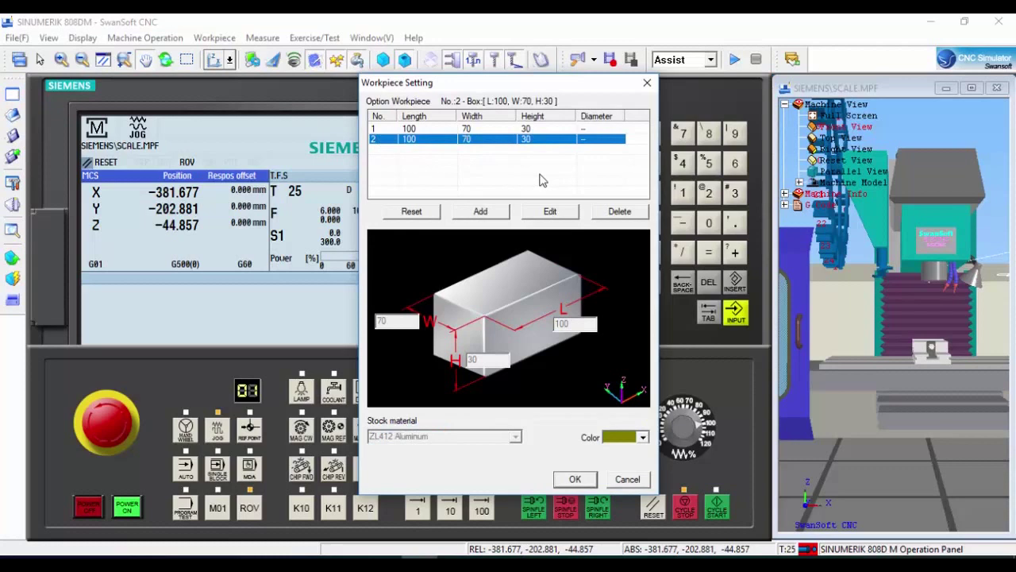
Apply the workpiece settings and inspect the new stock clamped in the vise in the machine view.
left_click(575, 479)
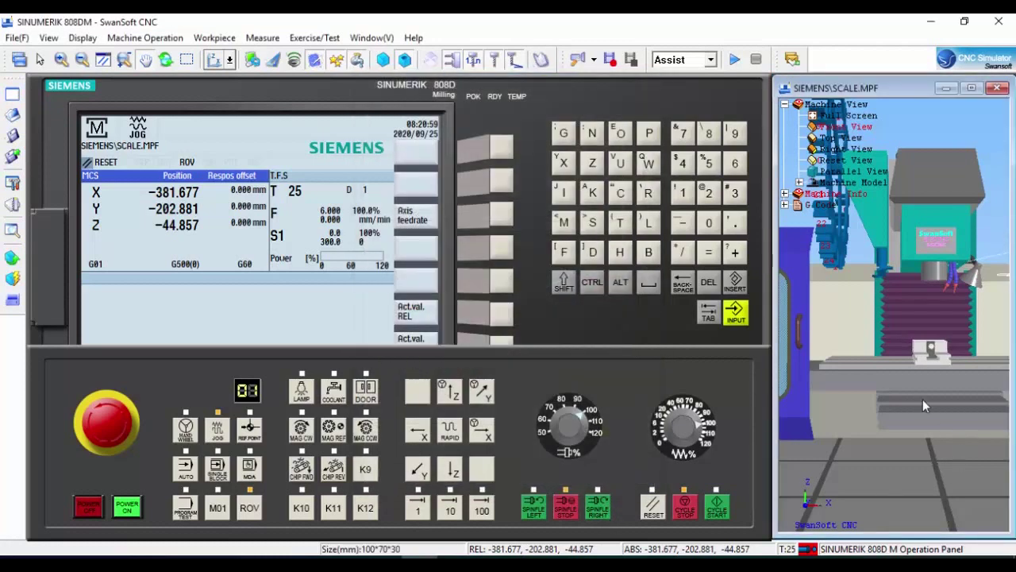
scroll(861, 350, "up", 5)
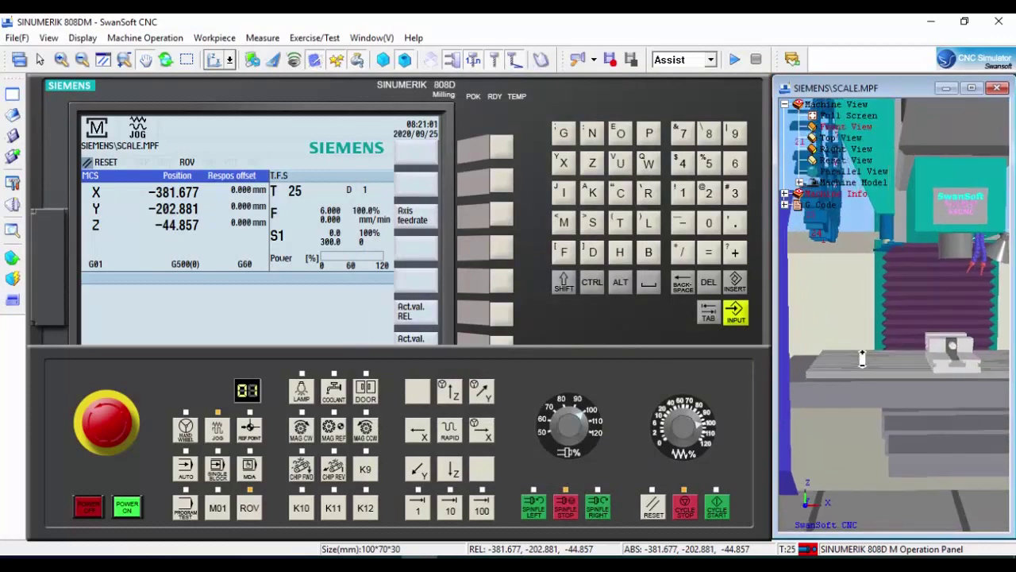
middle_click_drag(855, 352, 938, 383)
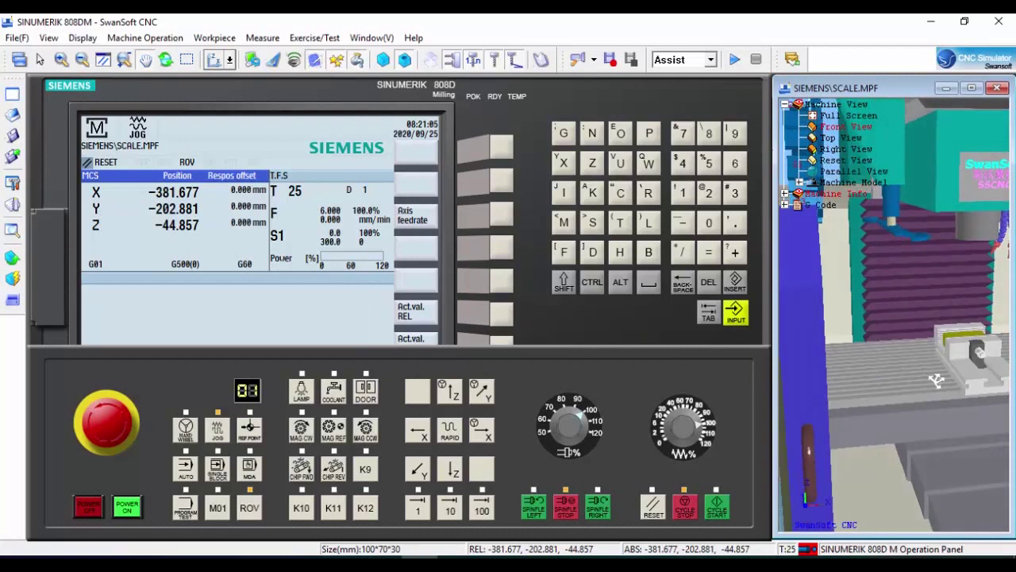
scroll(941, 389, "up", 2)
scroll(941, 388, "up", 2)
middle_click_drag(901, 313, 803, 338)
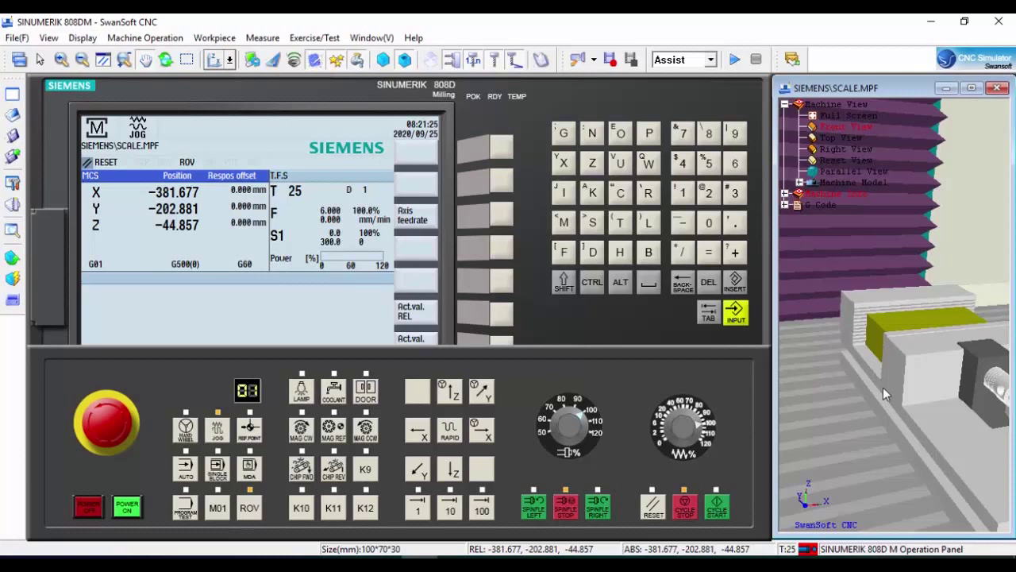
Open the Workpiece Clamp settings and raise the stock in the vise to 15 mm above the jaws.
left_click(12, 262)
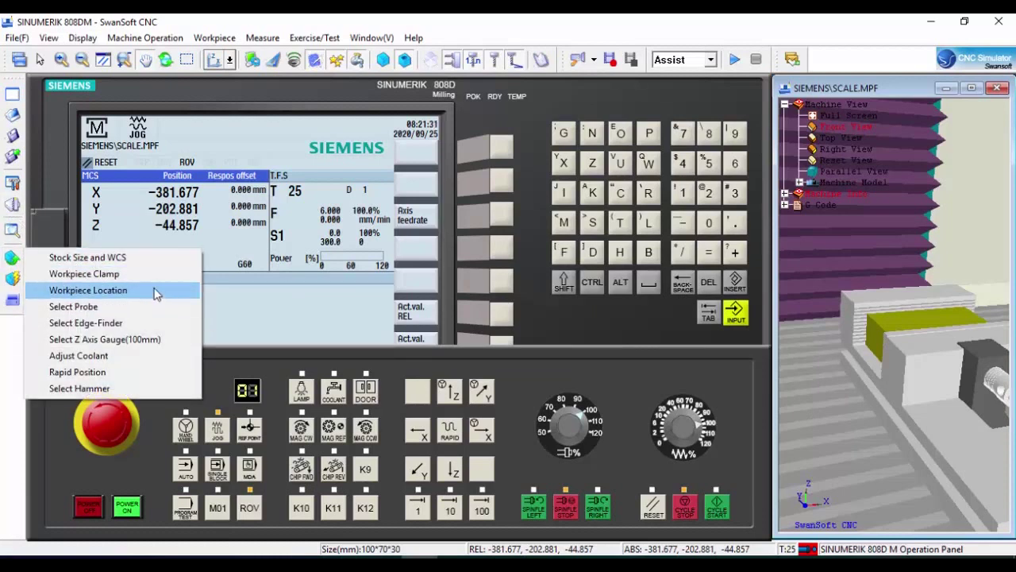
left_click(135, 281)
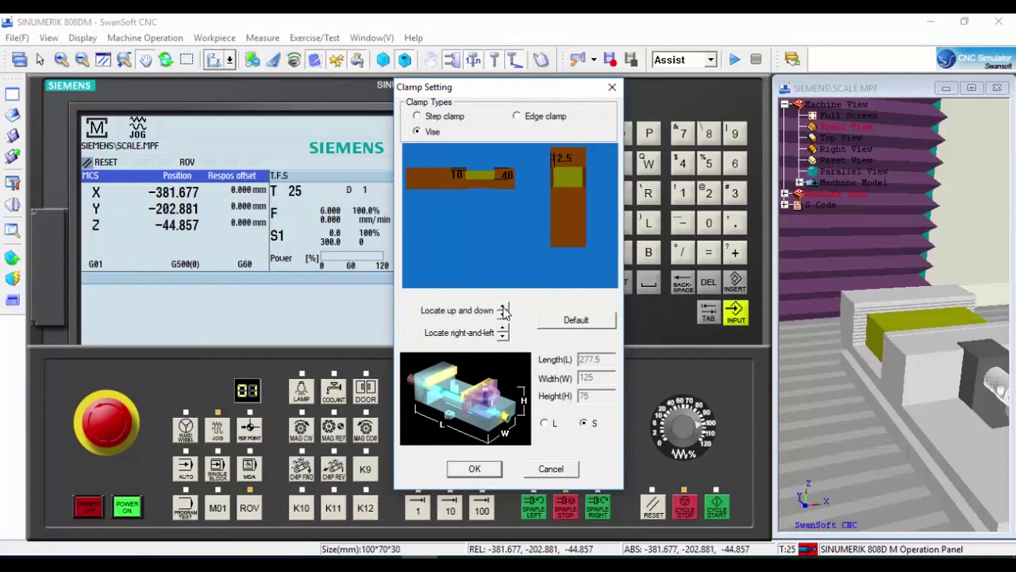
left_click(502, 308)
left_click(502, 308)
left_click(502, 308)
left_click(503, 308)
left_click(502, 308)
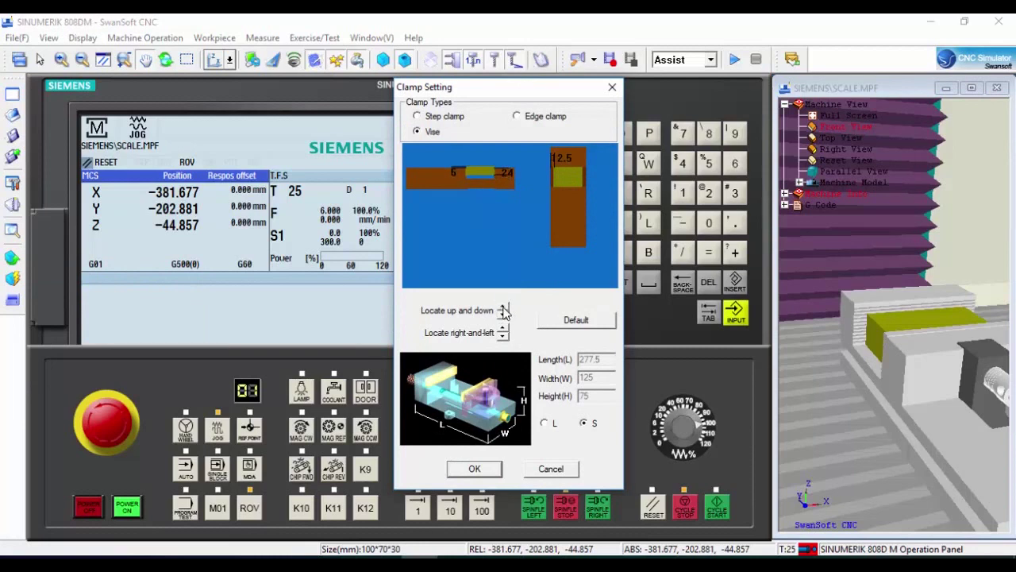
left_click(503, 308)
left_click(502, 308)
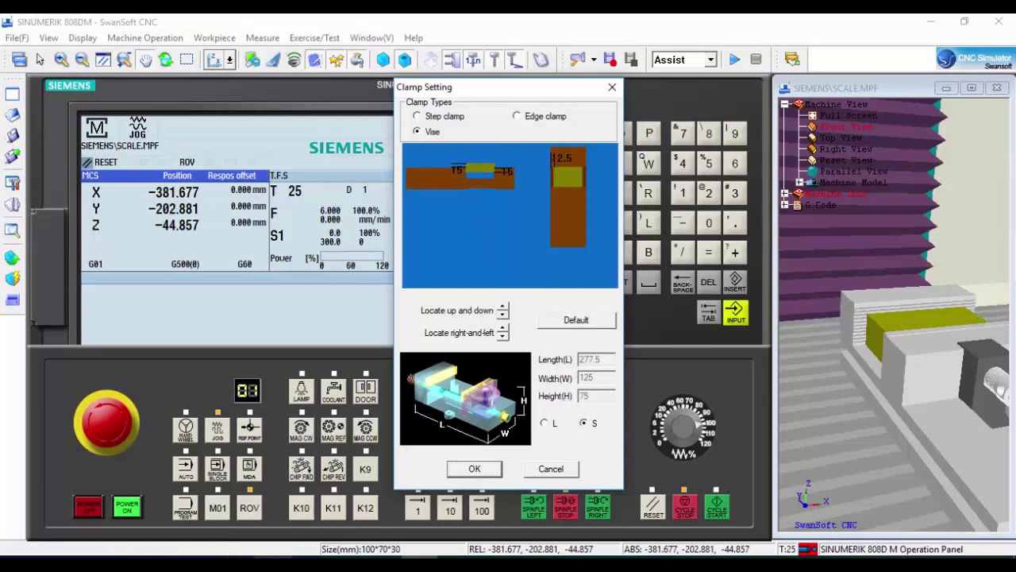
Check the JOB.pdf drawing in Foxit Reader, return to SwanSoft CNC, shift the stock sideways in the vise to a 22.5 mm offset, and apply the clamp settings.
left_click(273, 565)
scroll(765, 266, "up", 3)
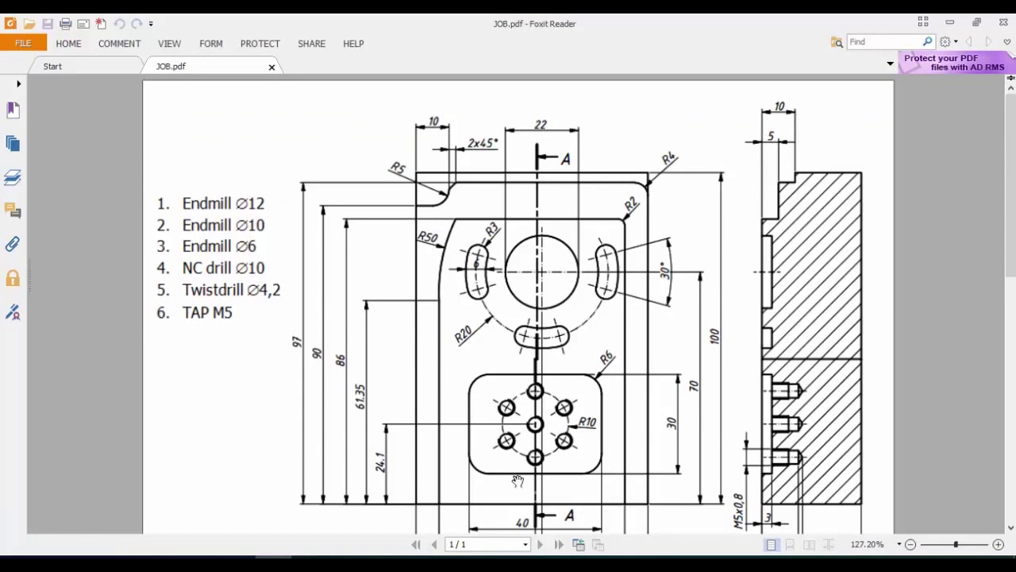
left_click(419, 564)
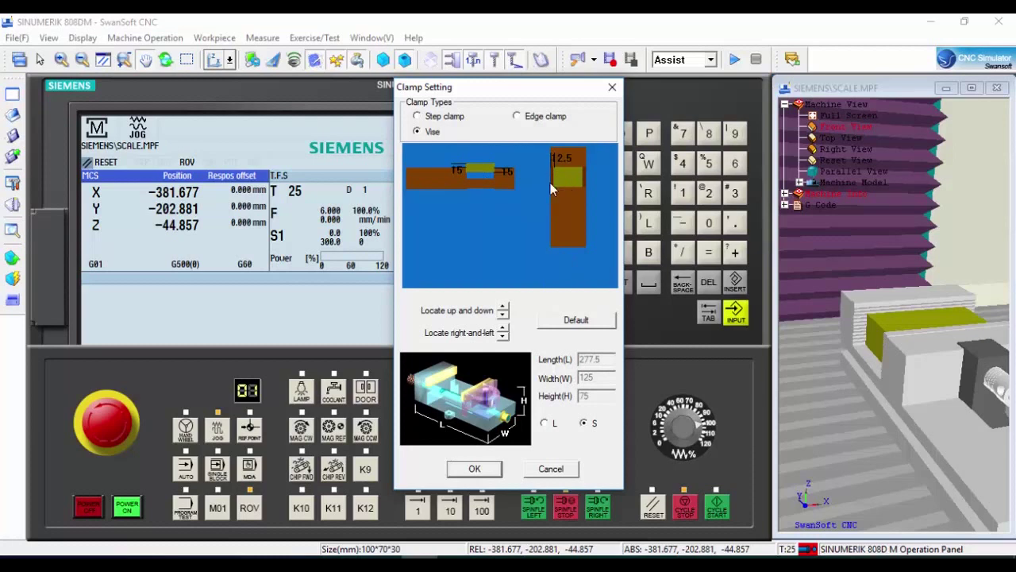
left_click(503, 339)
left_click(503, 338)
left_click(503, 338)
left_click(502, 337)
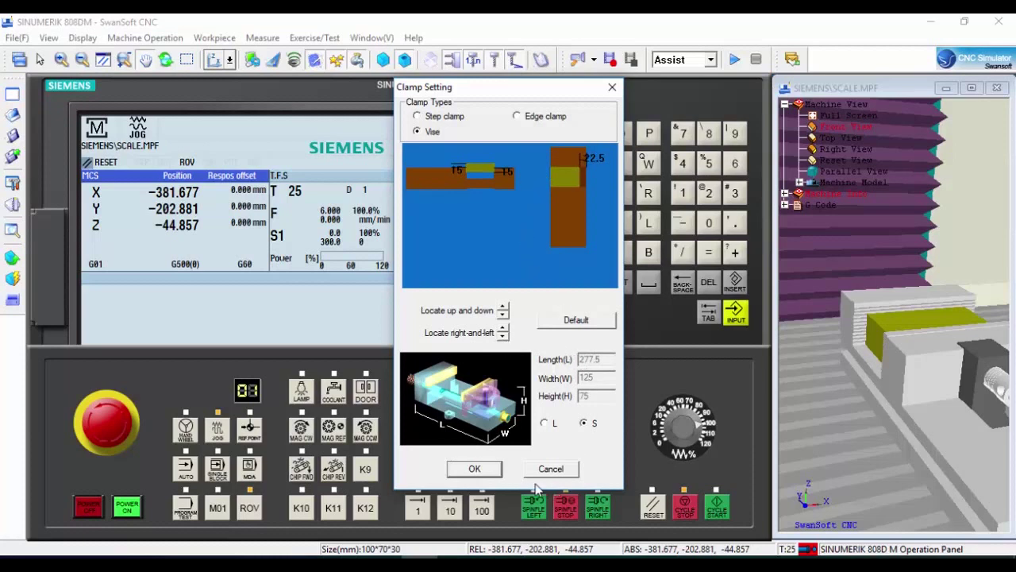
left_click(474, 470)
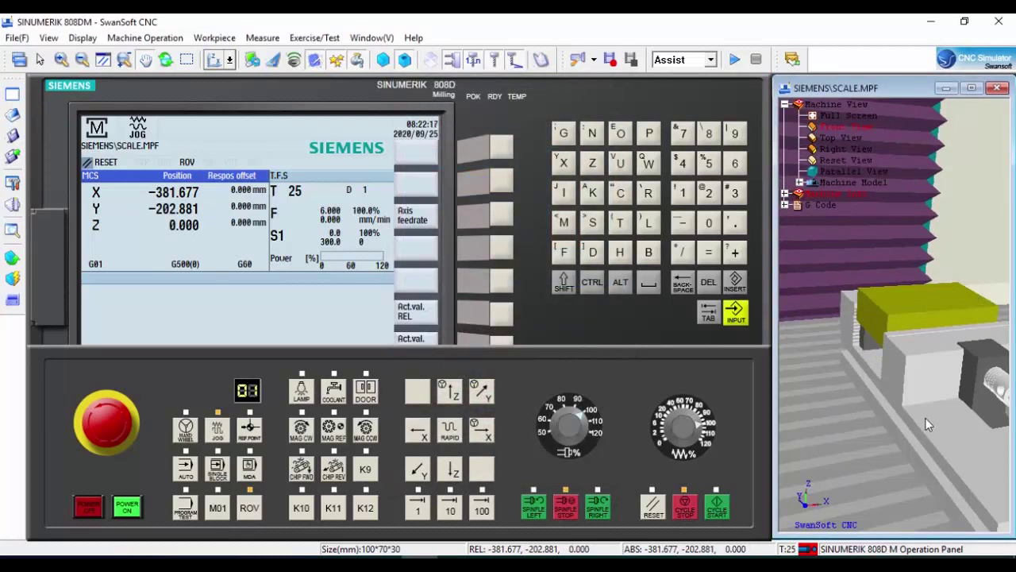
Compare the clamped stock with the part's orientation on JOB.pdf and rotate the stock 90 degrees under Workpiece Location.
scroll(925, 418, "down", 3)
left_click_drag(926, 416, 856, 408)
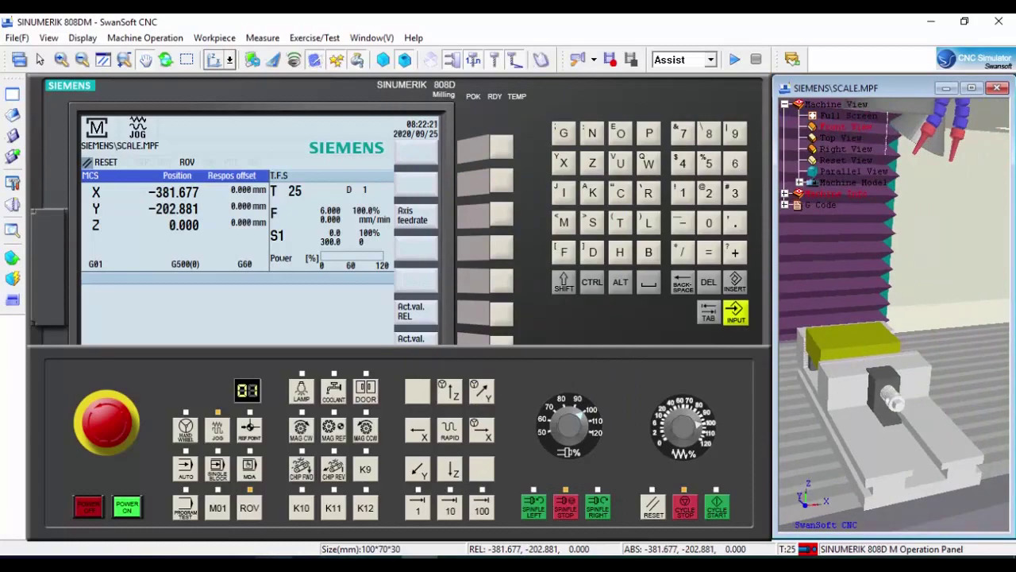
left_click(275, 564)
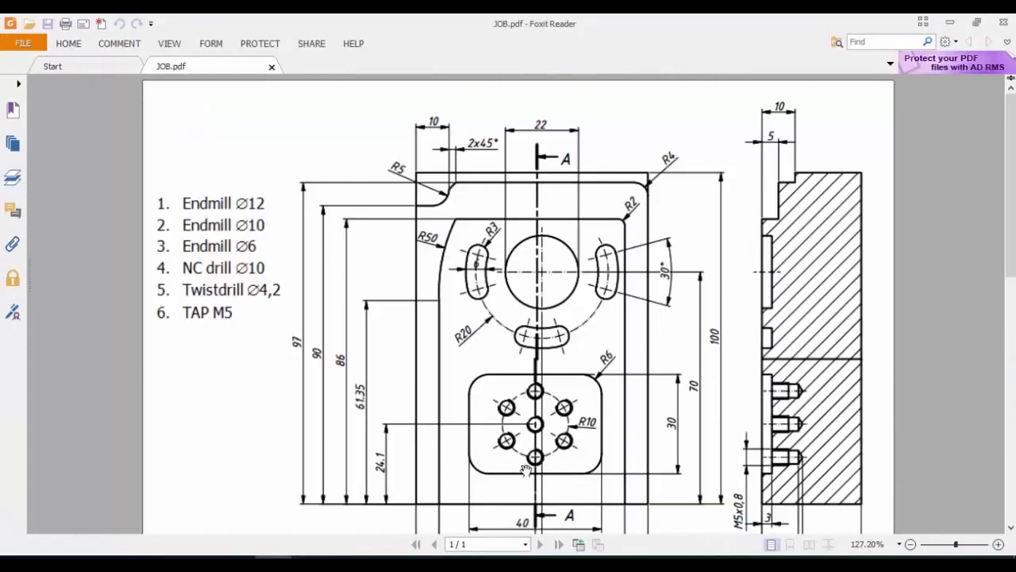
scroll(600, 410, "down", 1)
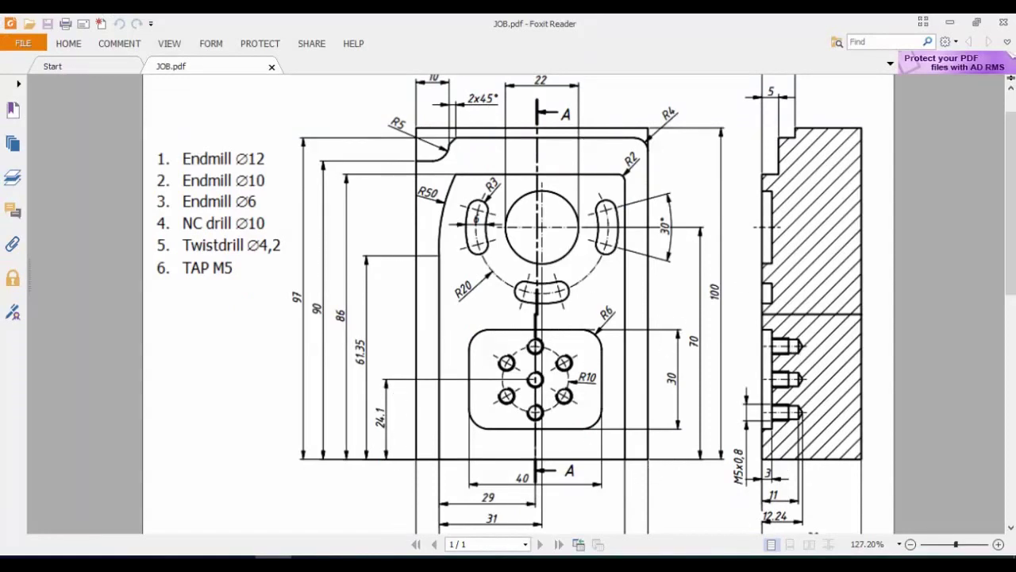
left_click(419, 563)
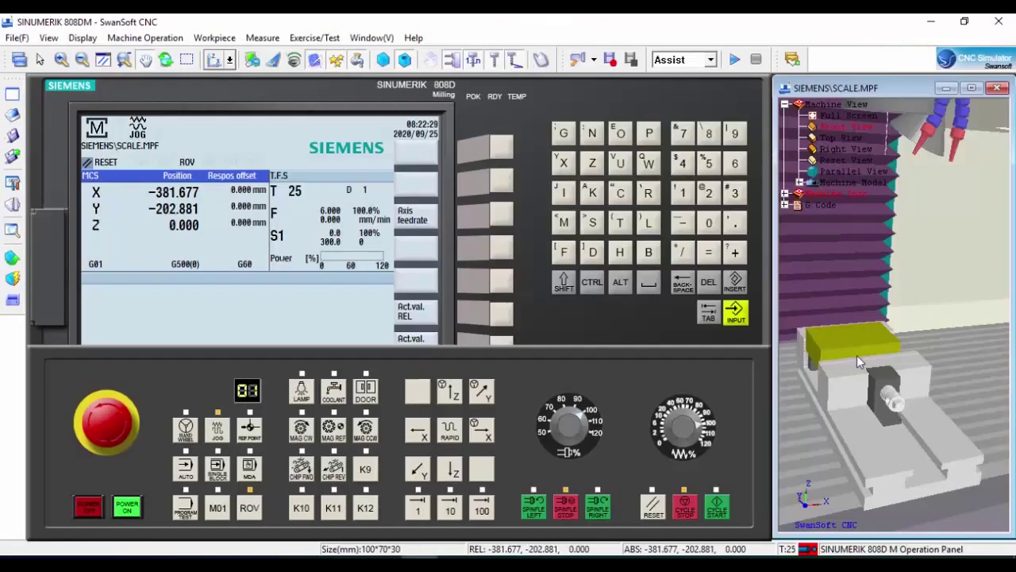
left_click(12, 260)
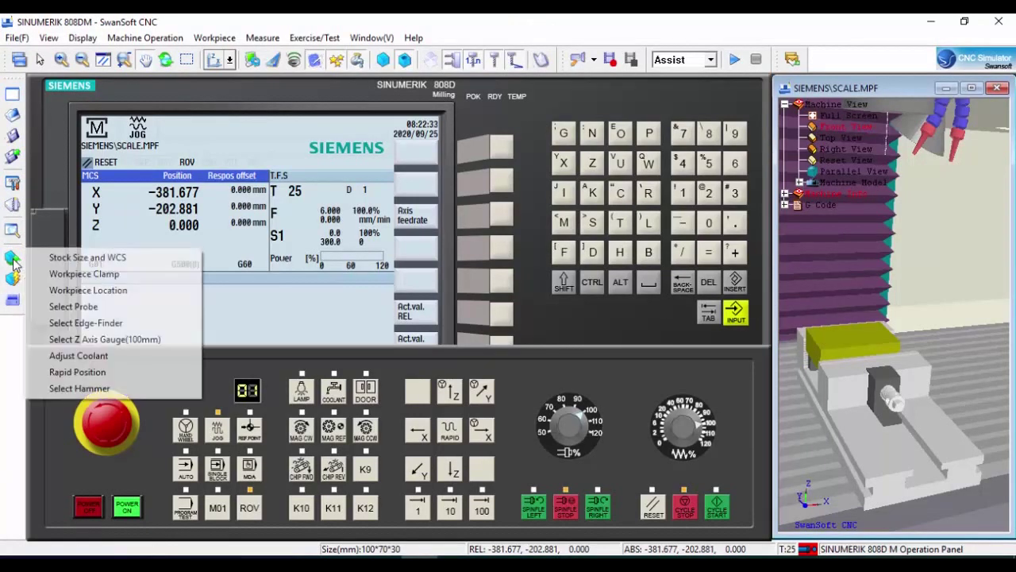
left_click(146, 294)
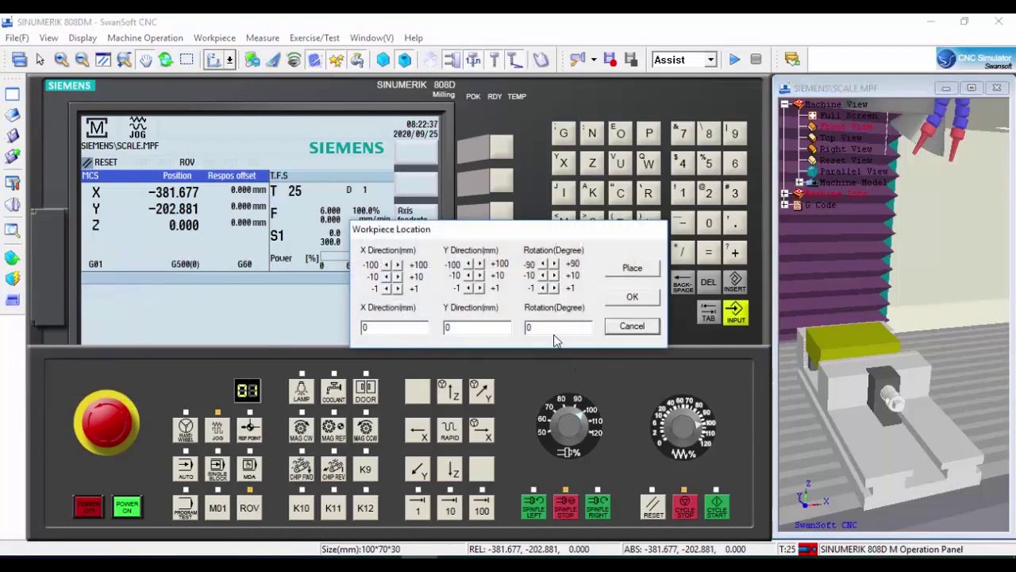
left_click_drag(556, 327, 524, 328)
type("90")
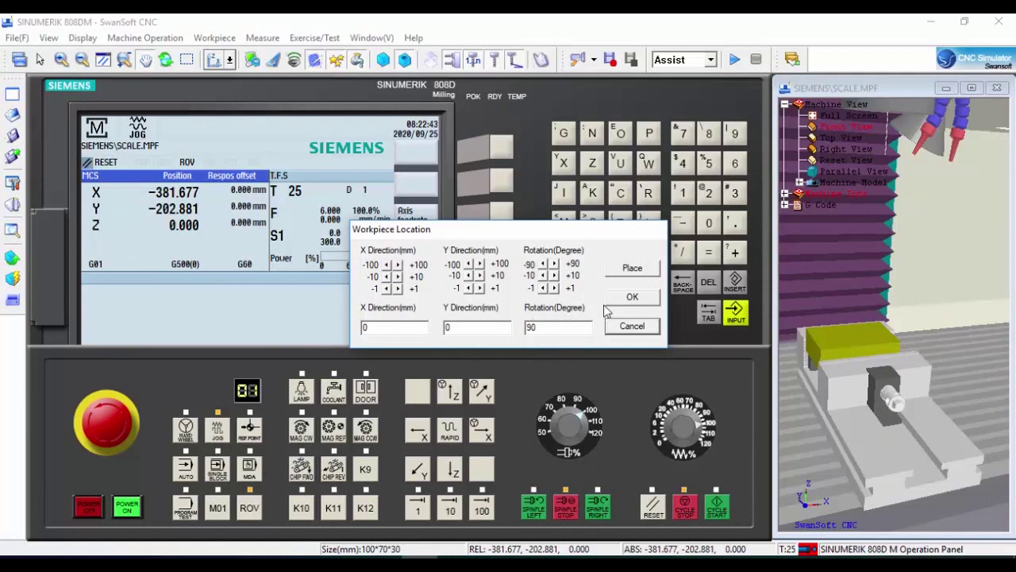
left_click(630, 300)
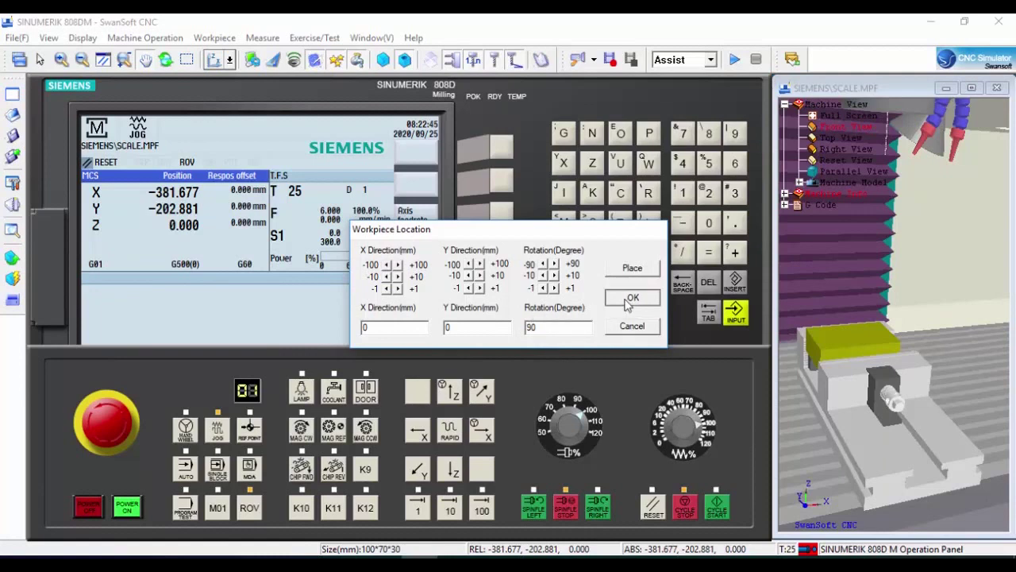
left_click_drag(909, 395, 907, 429)
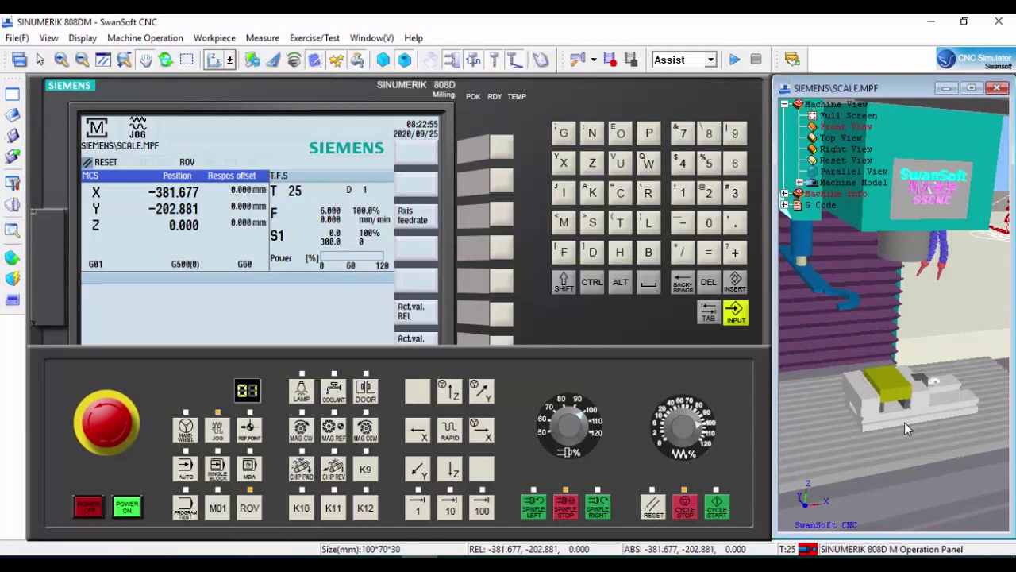
Show the control's offset tool list and compare its available new tool types with the tools listed on JOB.pdf.
left_click(597, 318)
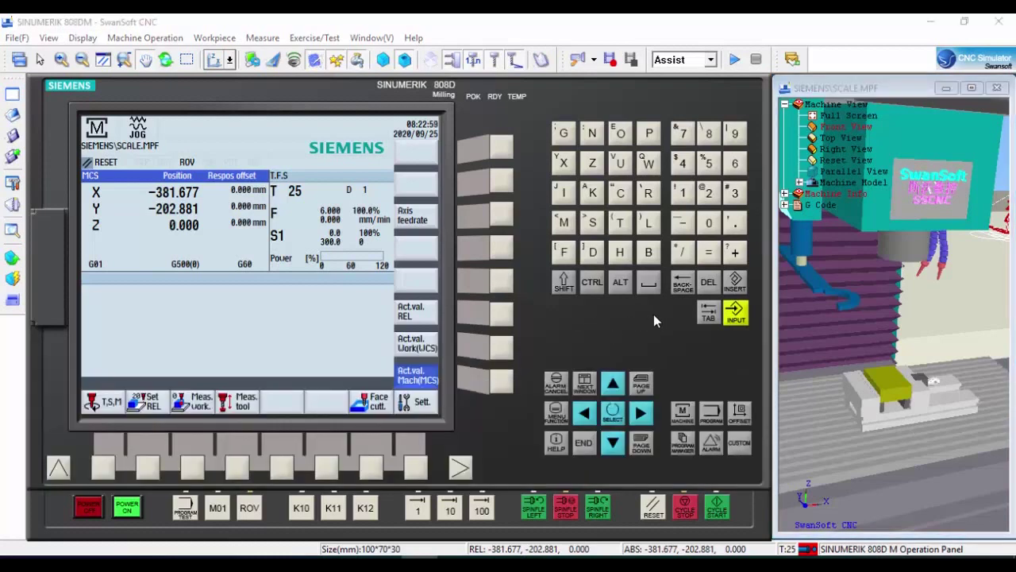
left_click(739, 414)
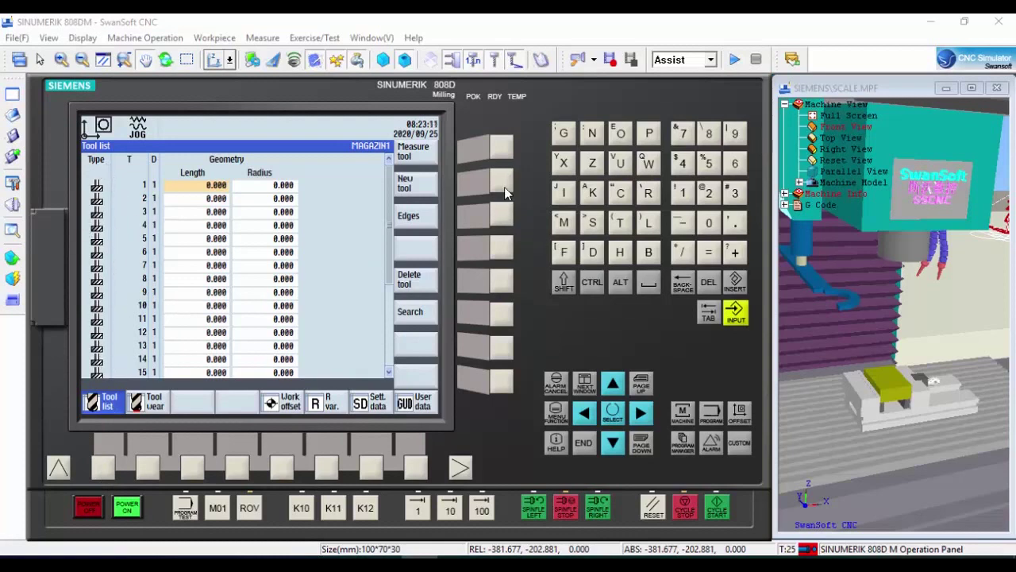
left_click(429, 188)
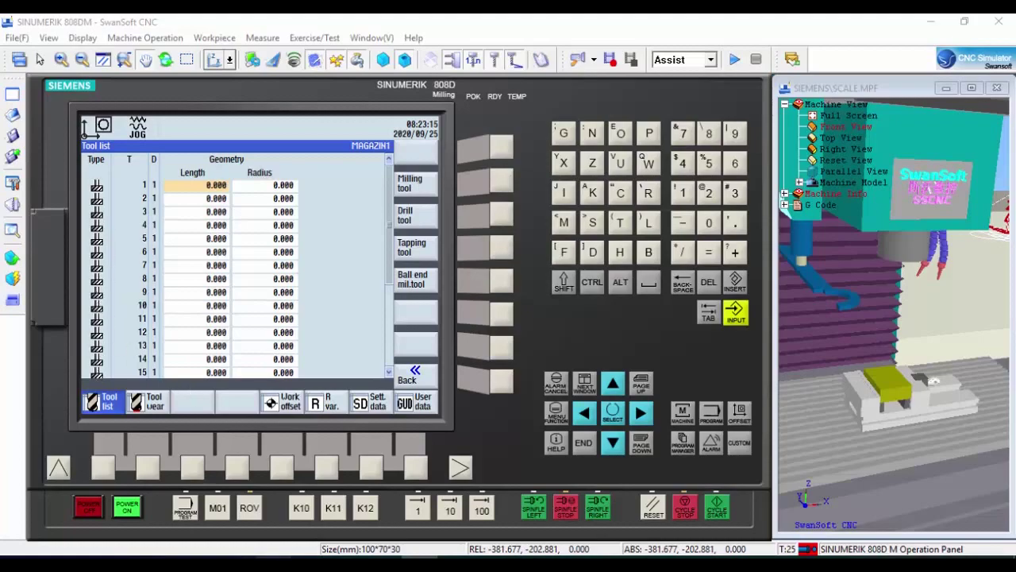
left_click(273, 563)
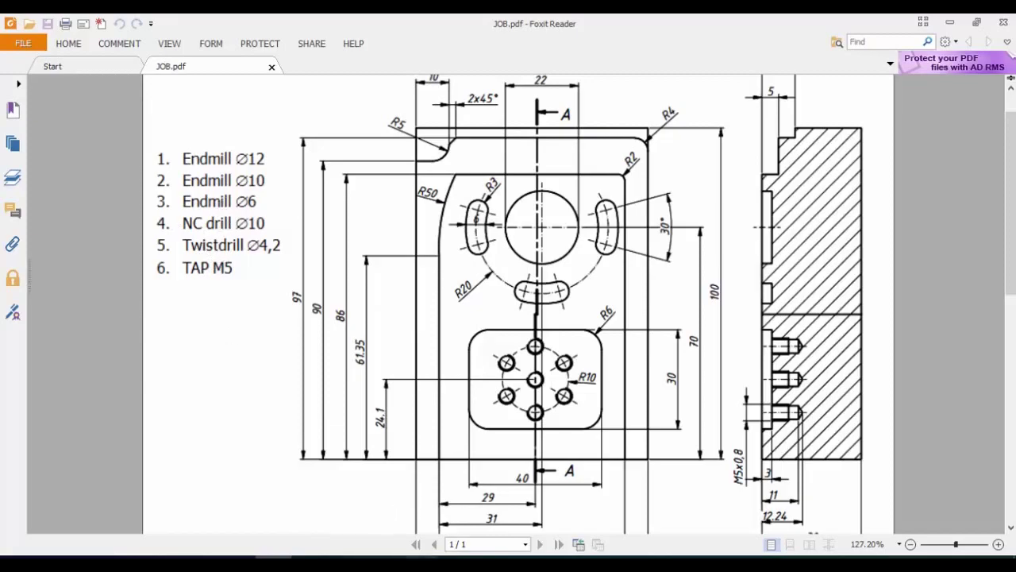
left_click(419, 563)
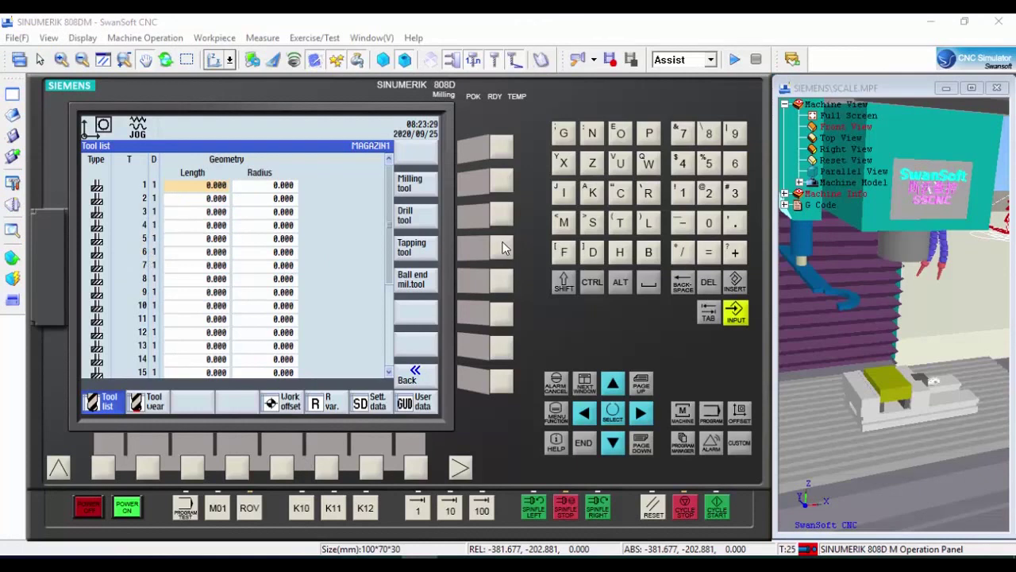
left_click(508, 381)
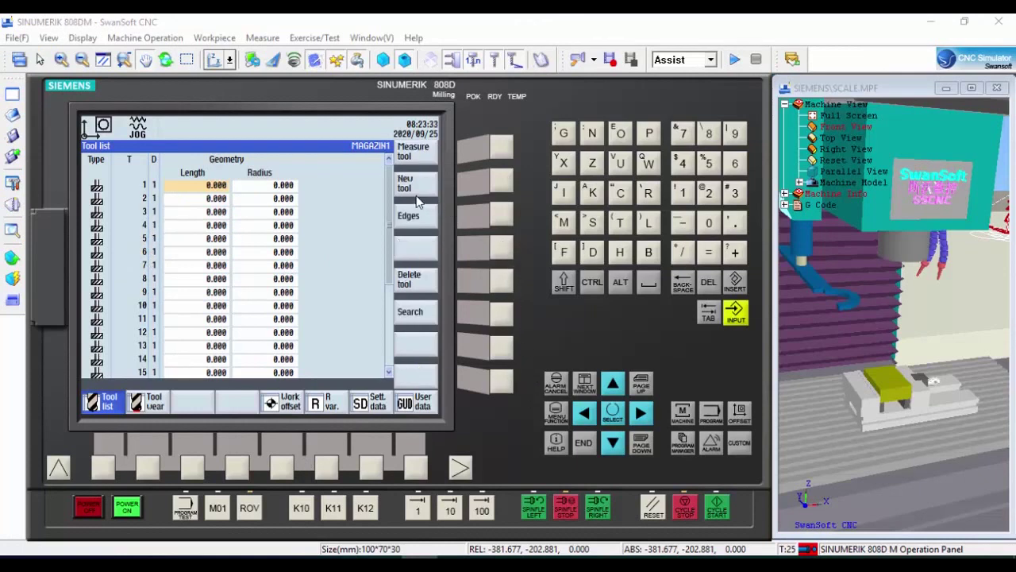
left_click(274, 562)
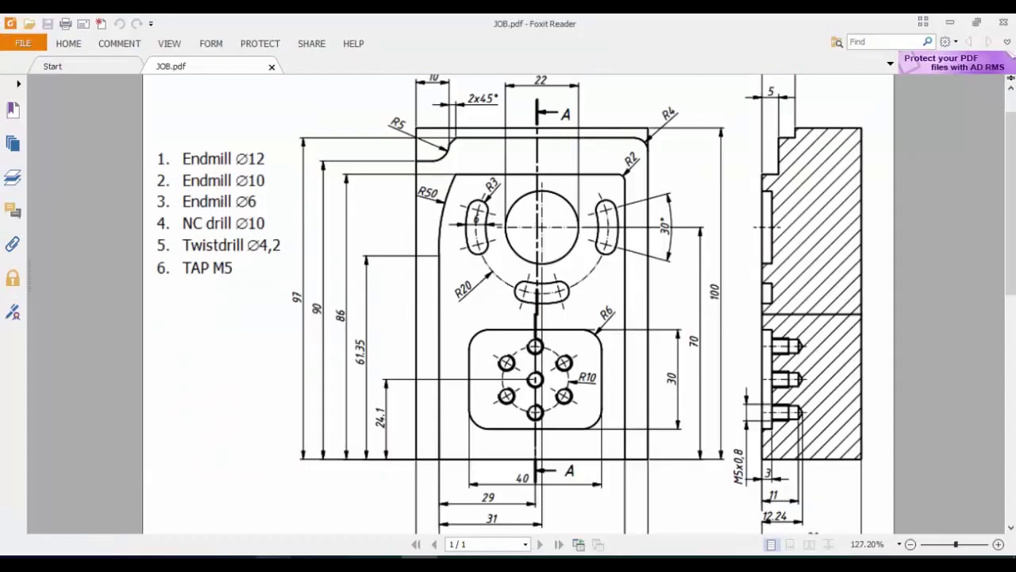
left_click(419, 562)
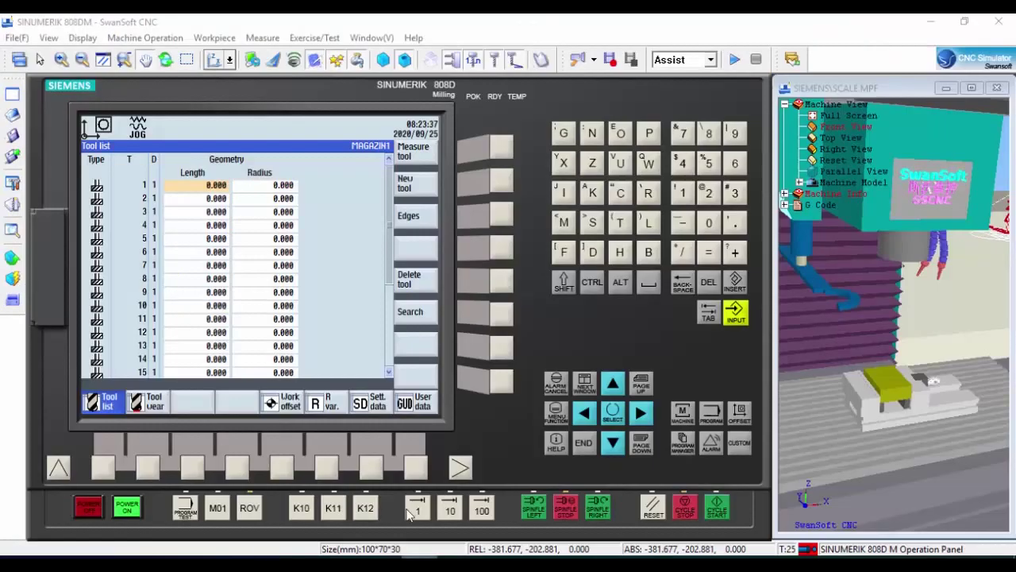
Delete tools number 4, 5 and 6 from the tool list.
left_click(503, 282)
type("4")
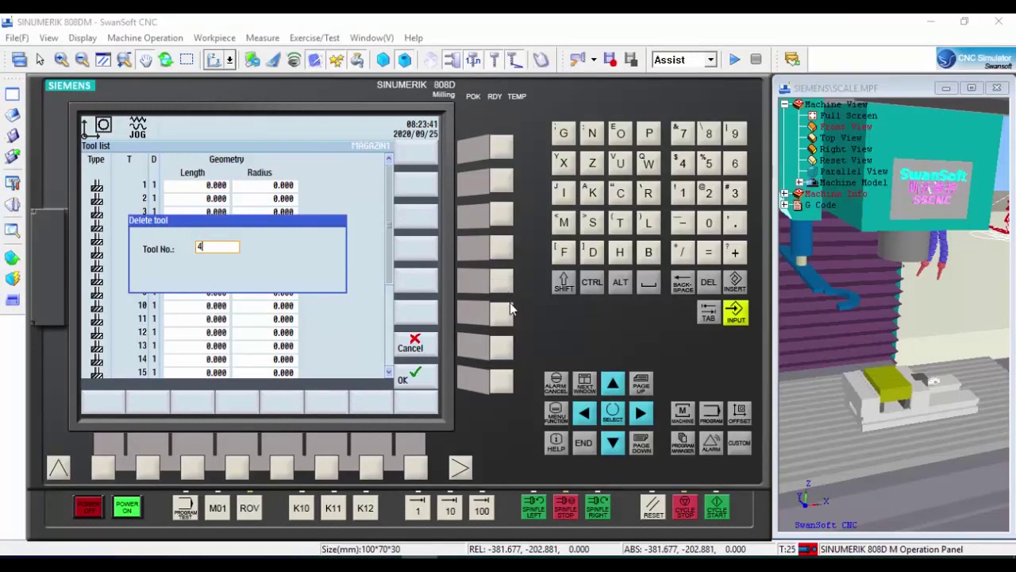
left_click(503, 384)
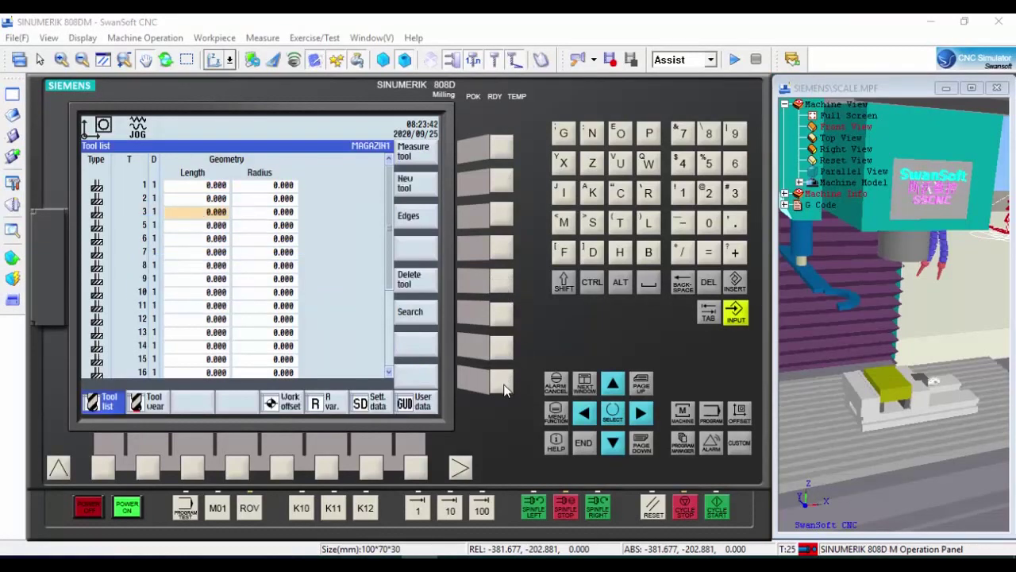
left_click(510, 285)
type("5")
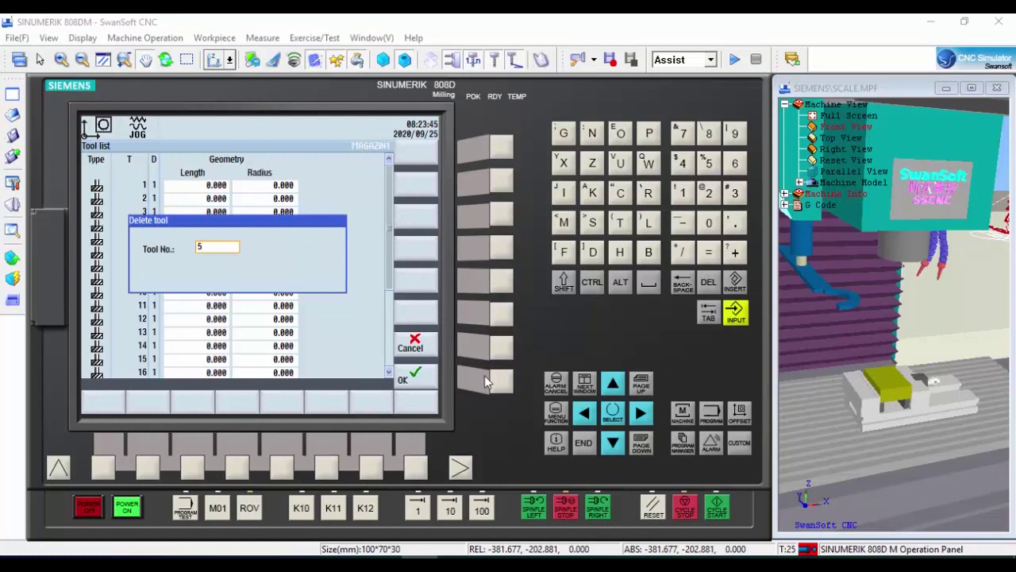
left_click(506, 385)
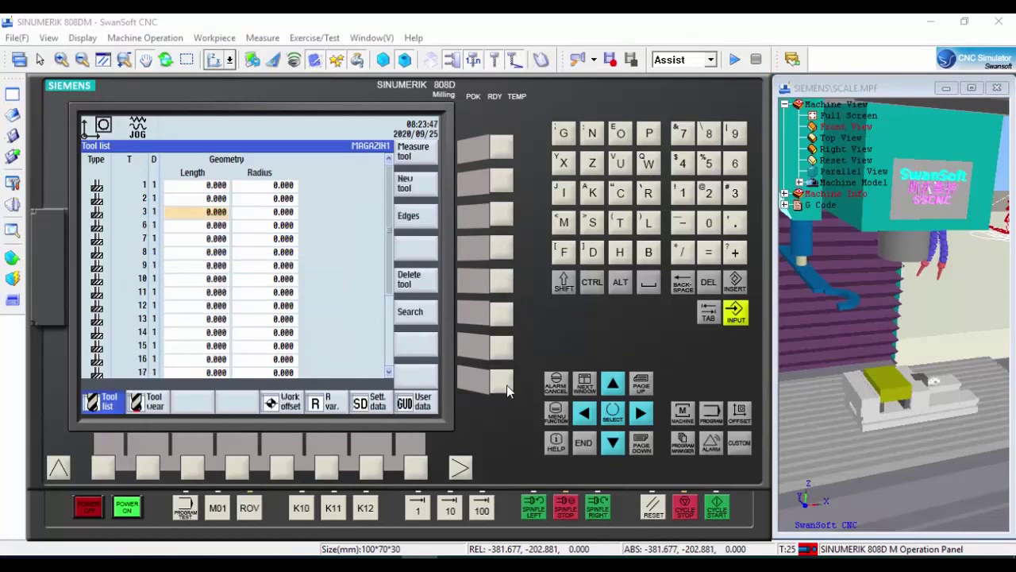
left_click(503, 285)
type("6")
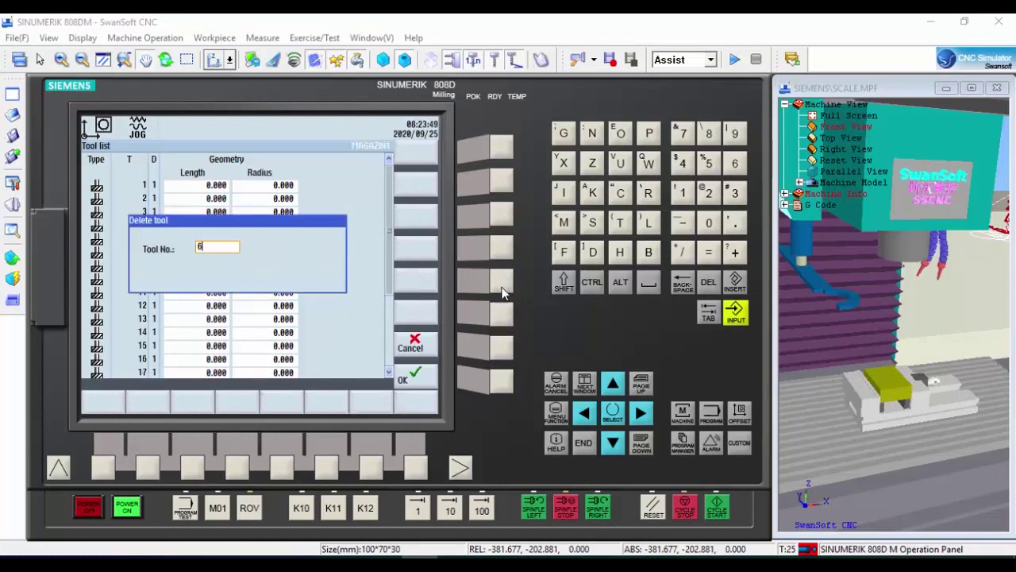
left_click(507, 385)
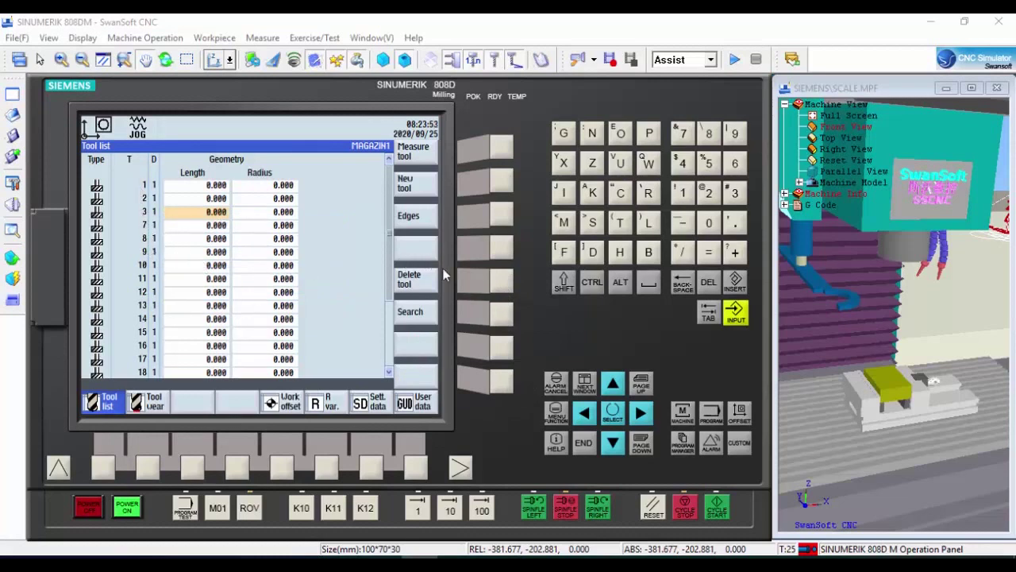
Create two new drilling tools in the tool list with tool numbers 4 and 5.
left_click(501, 181)
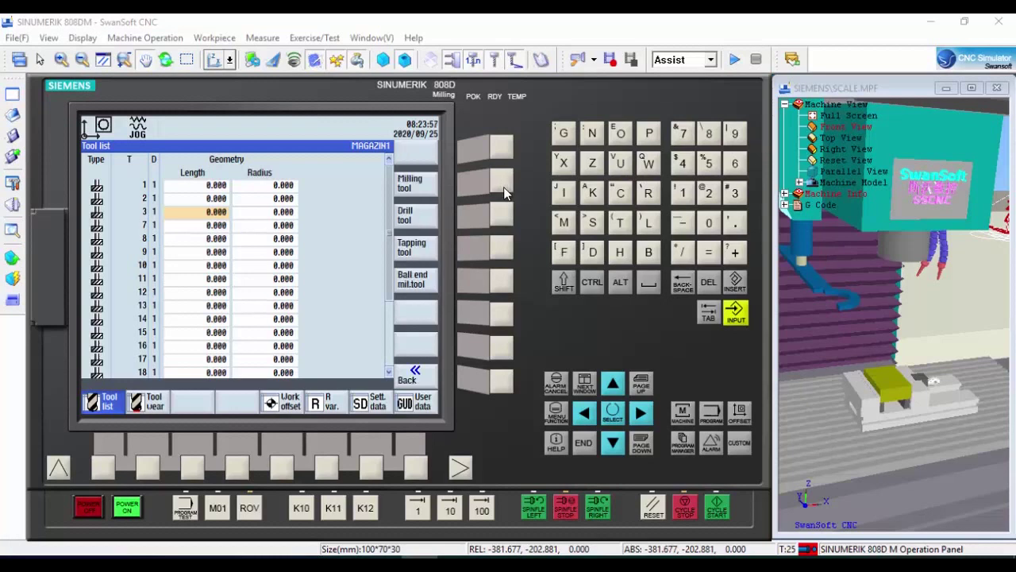
left_click(502, 216)
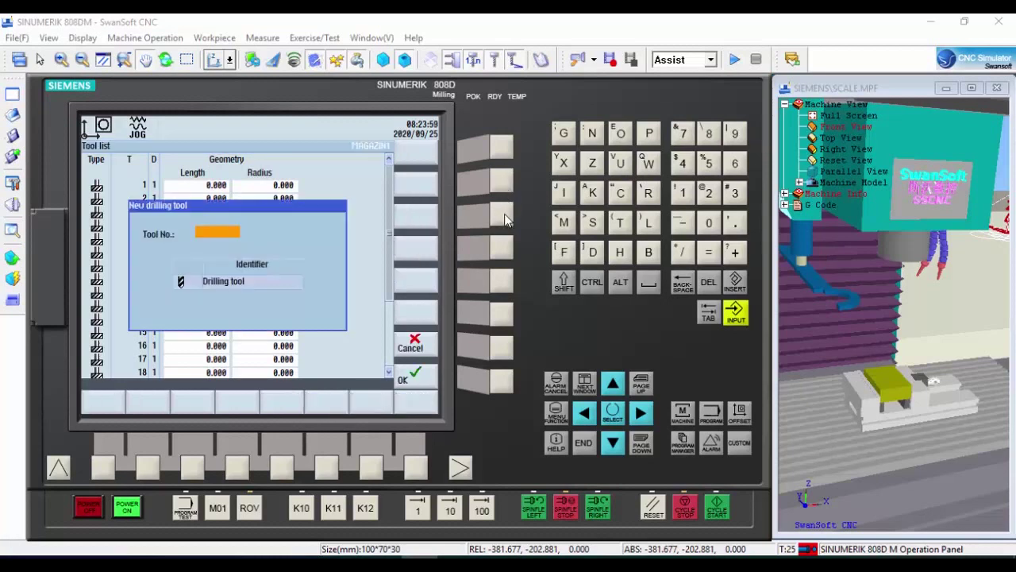
type("4")
left_click(498, 385)
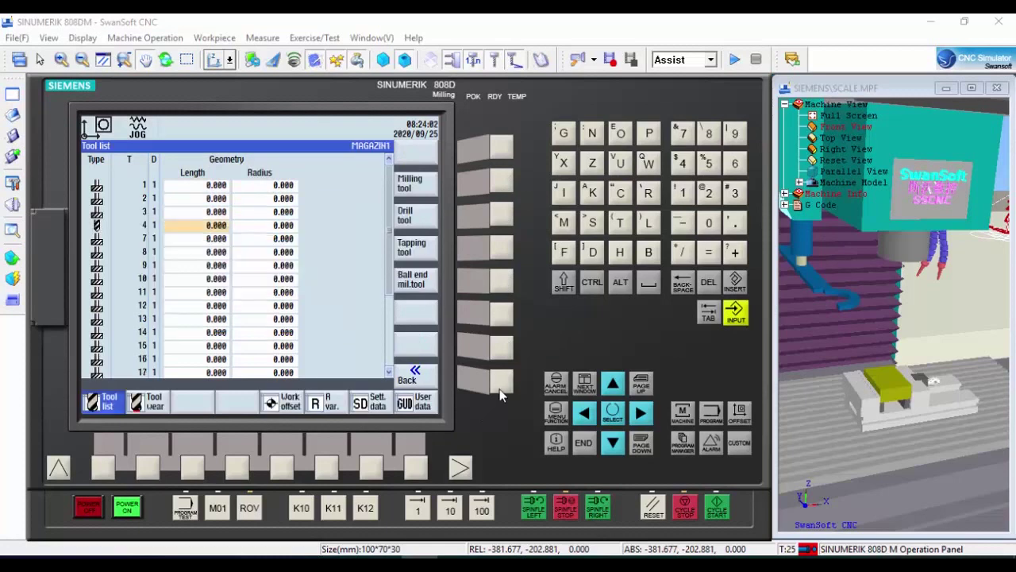
left_click(502, 217)
type("5")
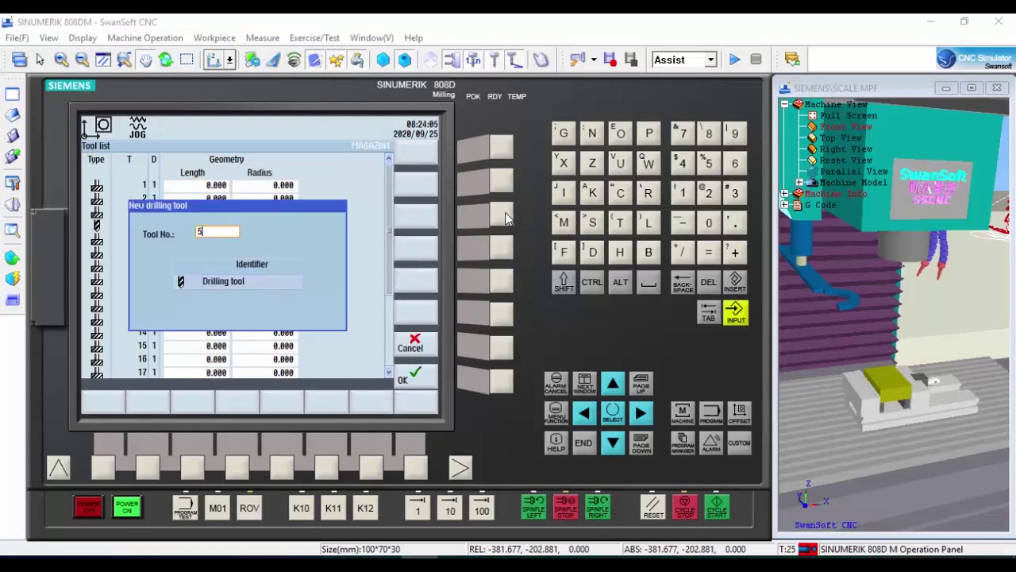
left_click(506, 381)
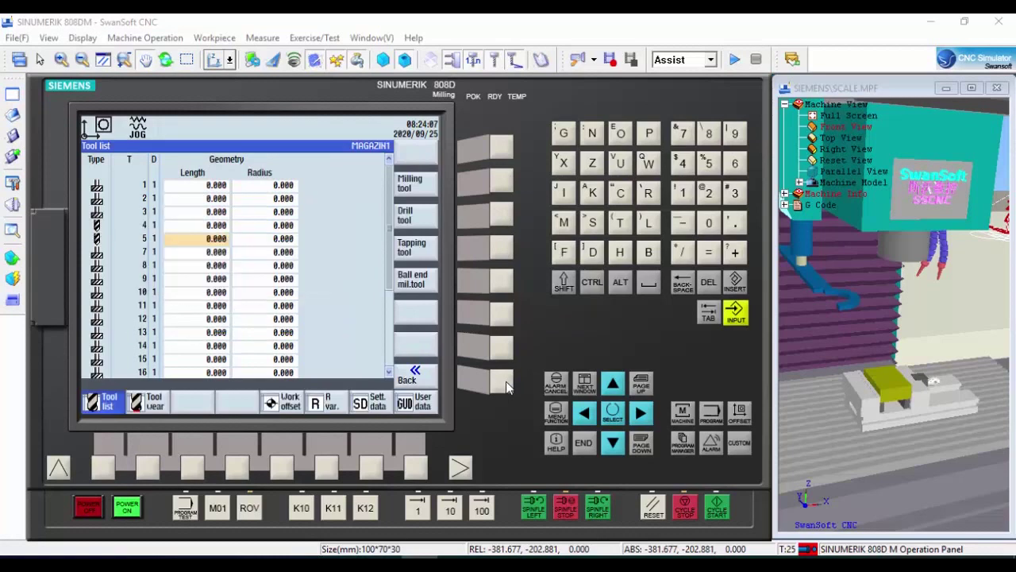
Create a new tapping tool in the tool list with tool number 6.
left_click(508, 251)
type("6")
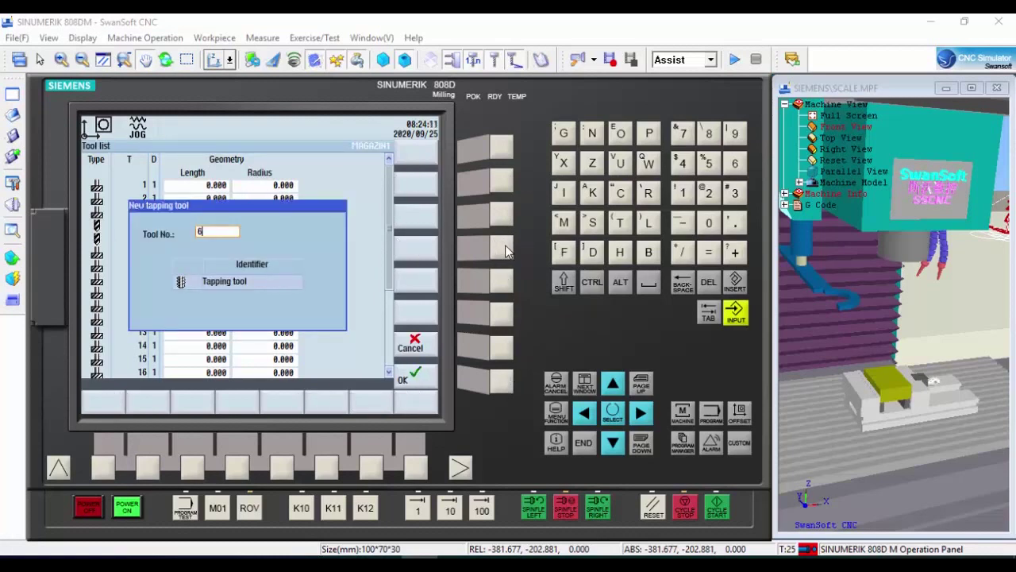
left_click(503, 382)
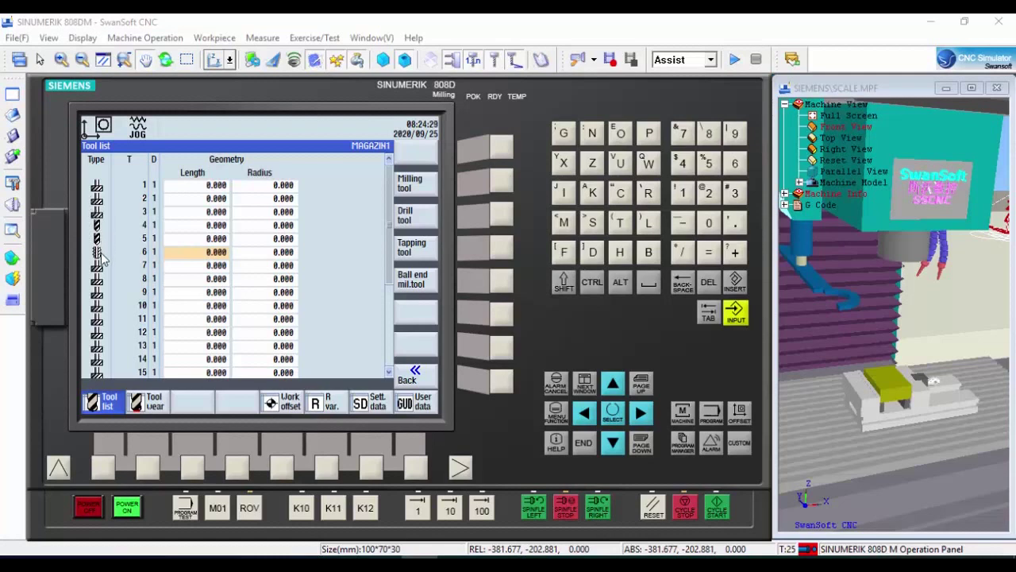
Set the radius of milling tools 1, 2 and 3 to 6, 5 and 3 in the tool list.
key("Up")
key("Up")
key("Up")
key("Up")
key("Up")
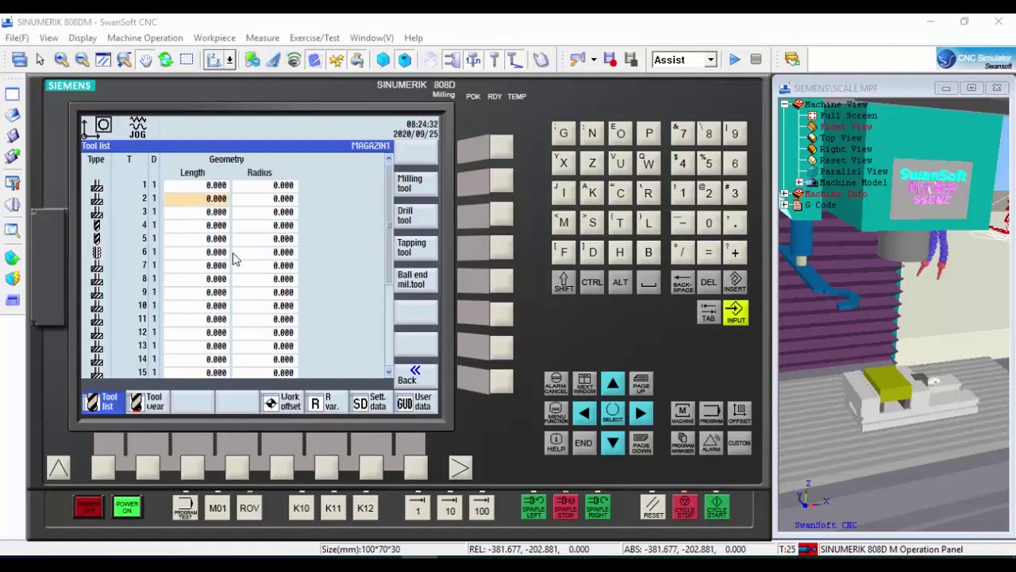
key("Right")
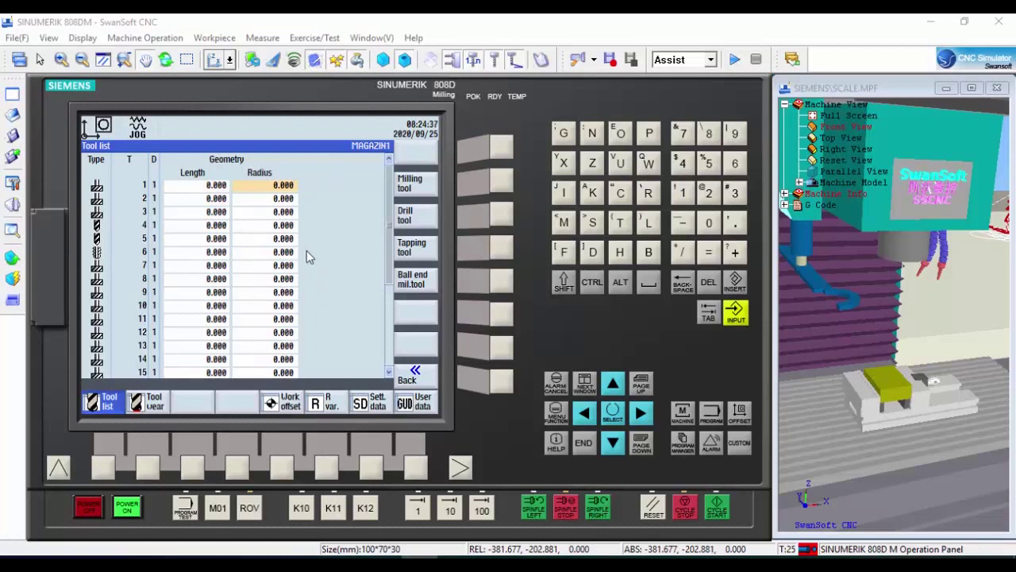
left_click(738, 168)
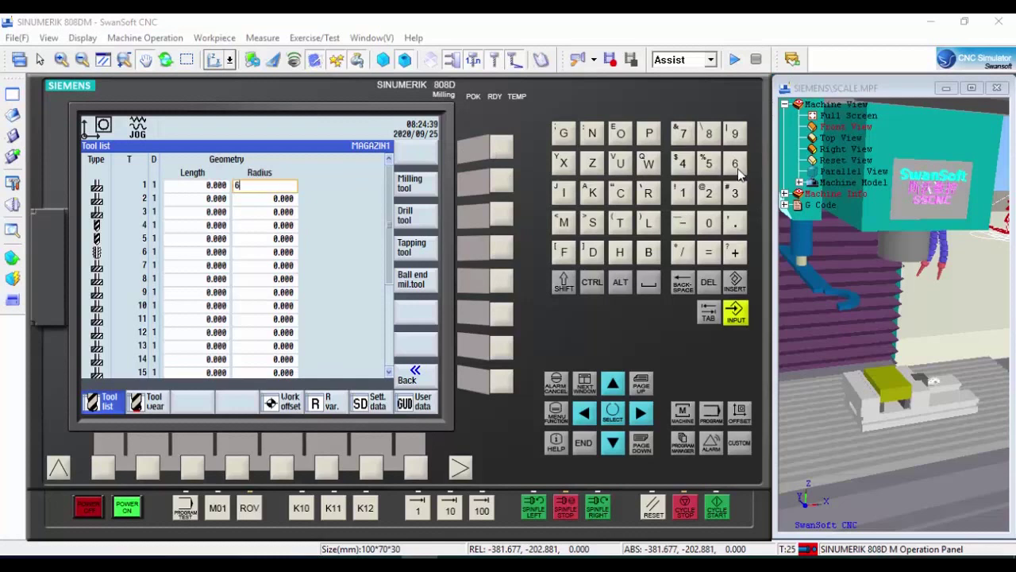
key("Return")
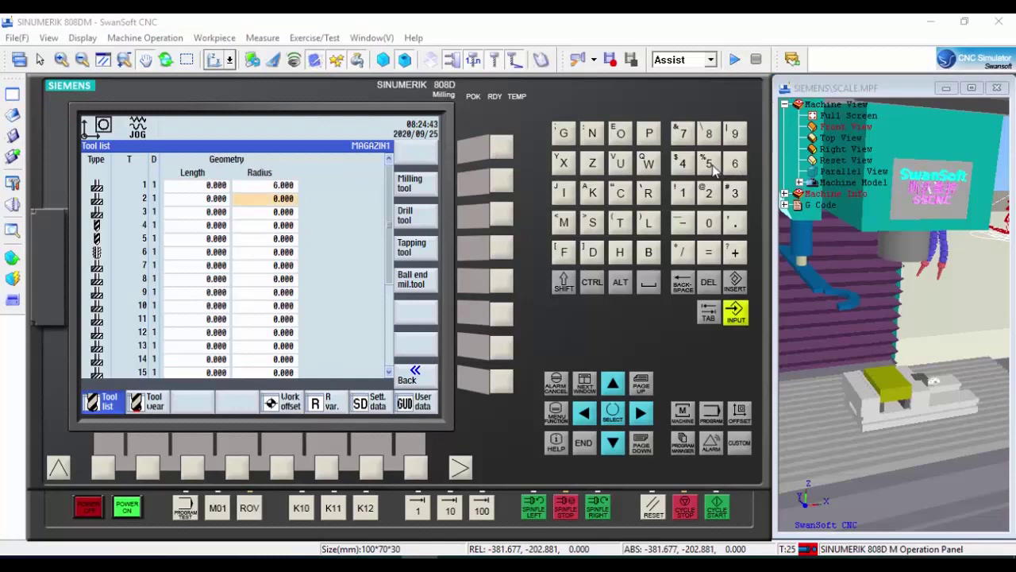
left_click(709, 164)
key("Return")
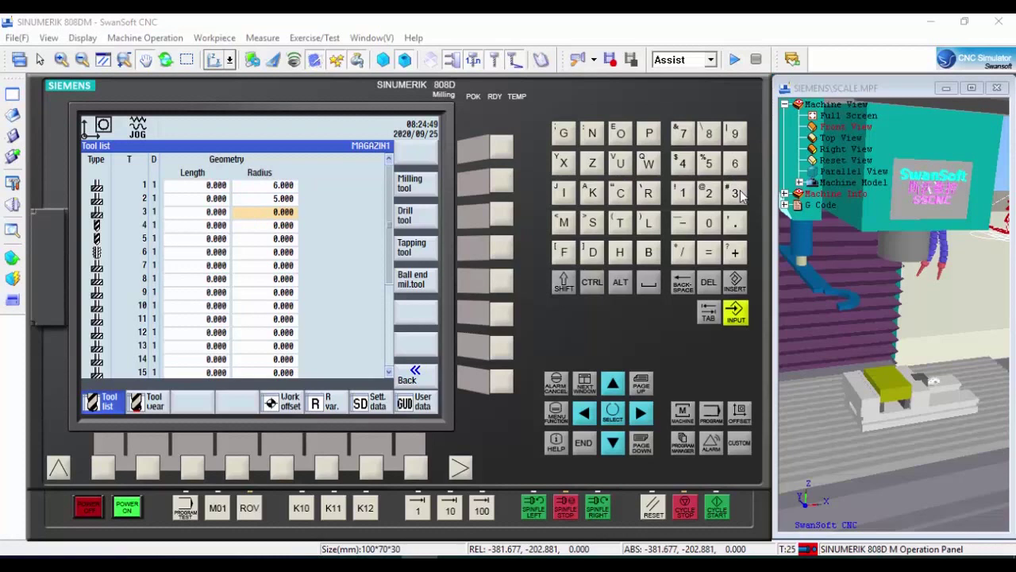
left_click(735, 194)
key("Return")
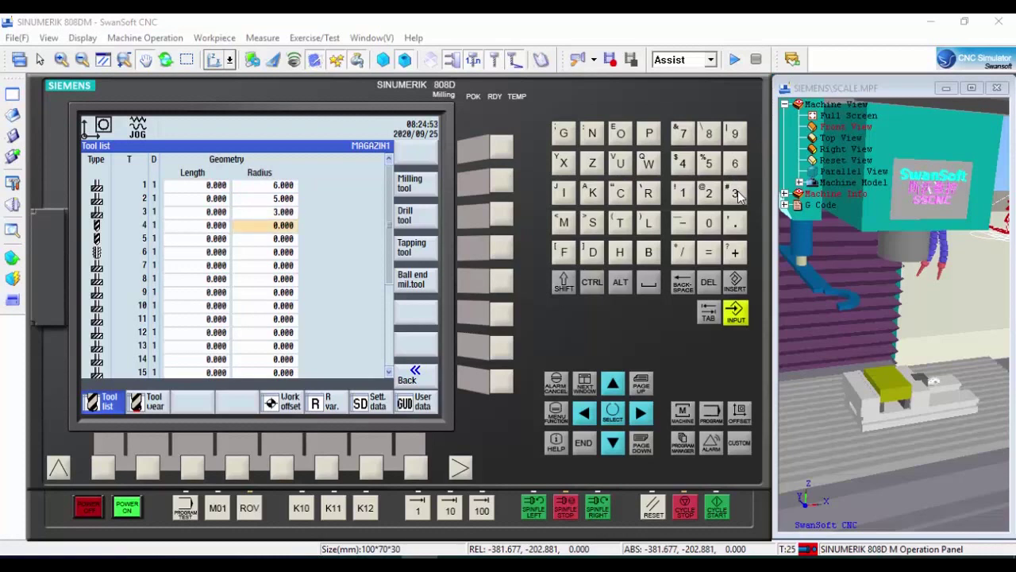
Set the radius of drills 4 and 5 to 5 and 2.1, and of tap 6 to 2.5.
left_click(709, 165)
key("Return")
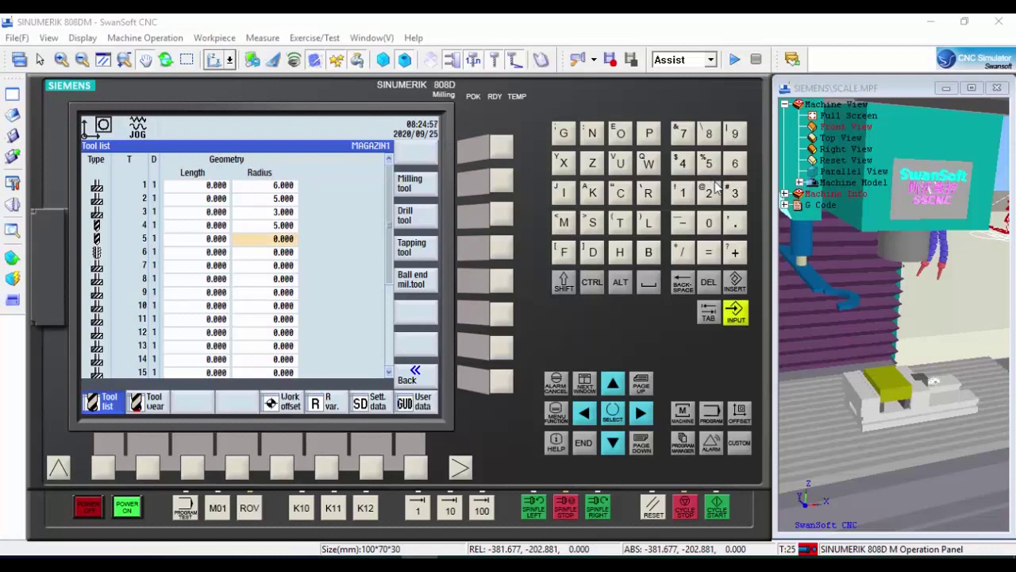
left_click(710, 194)
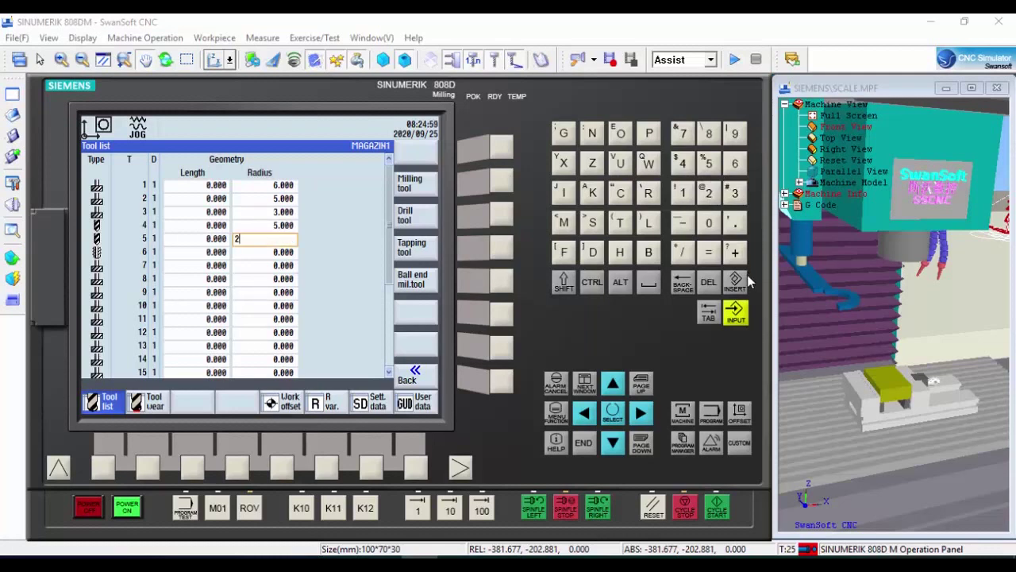
left_click(684, 192)
key("Return")
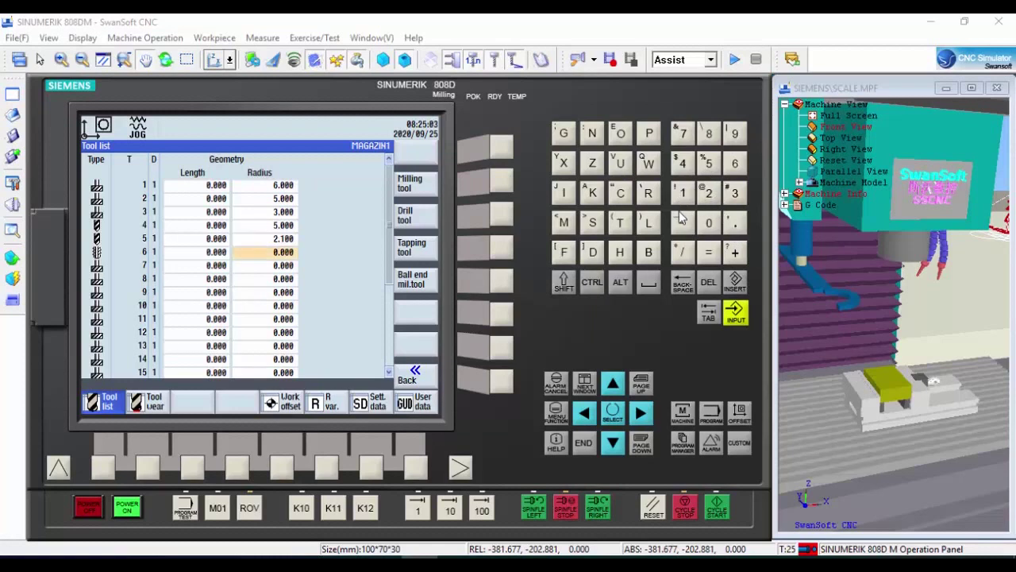
left_click(711, 194)
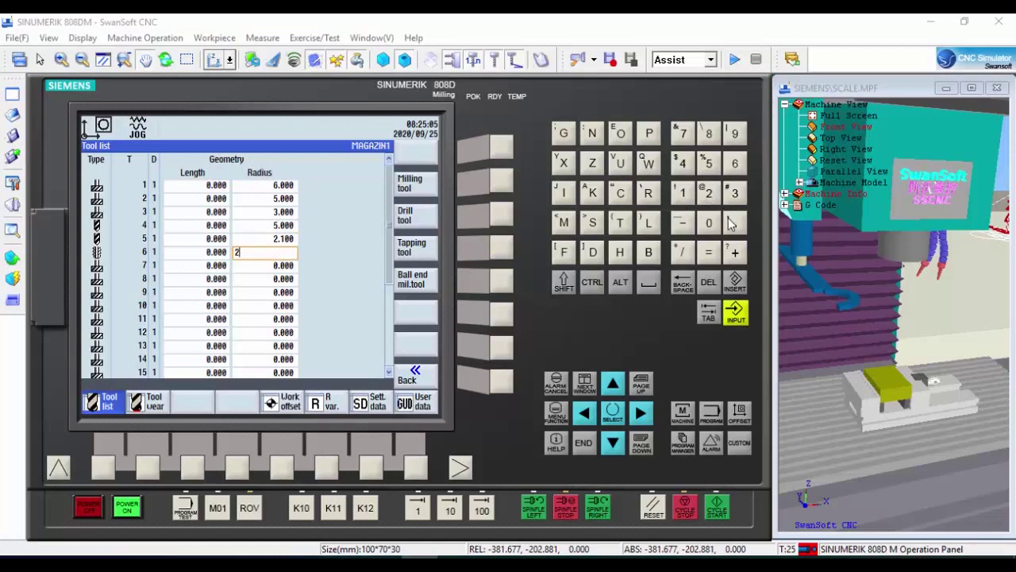
left_click(734, 223)
left_click(709, 164)
key("Return")
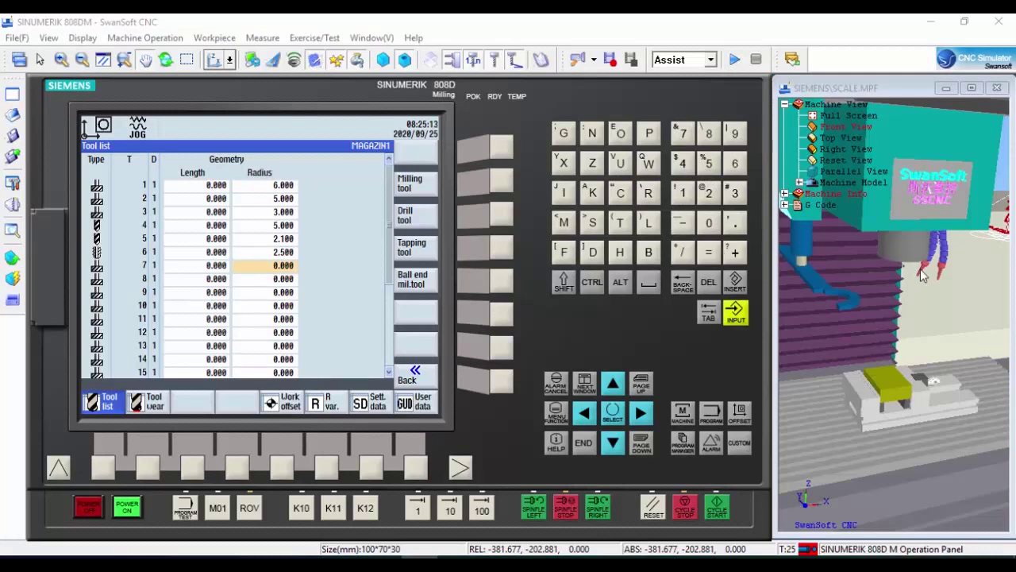
Open Tools Management, compare its tool list with the tools on JOB.pdf in Foxit Reader, and return to SwanSoft CNC.
left_click(887, 317)
scroll(888, 318, "down", 6)
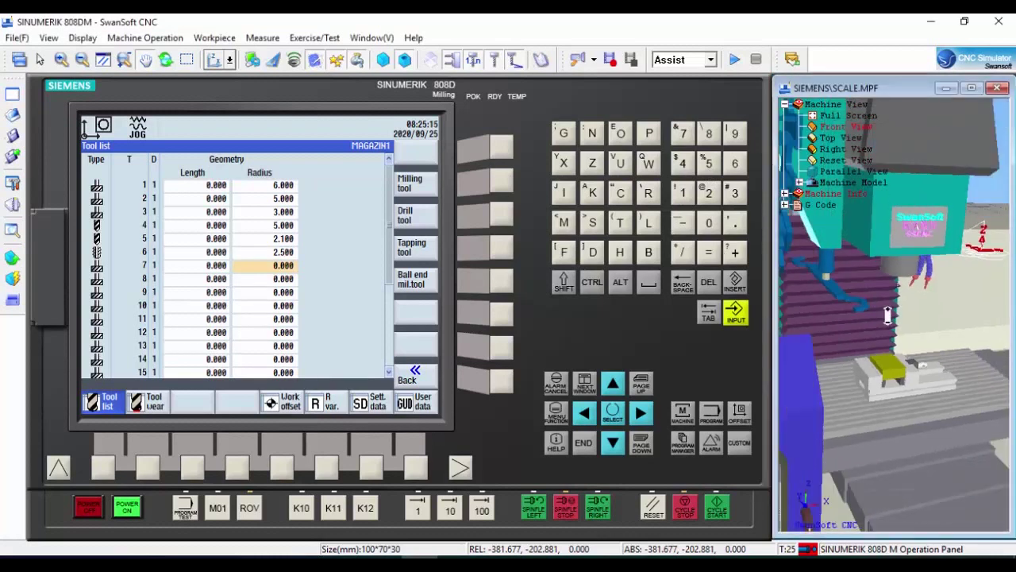
left_click_drag(889, 320, 931, 339)
scroll(900, 325, "up", 4)
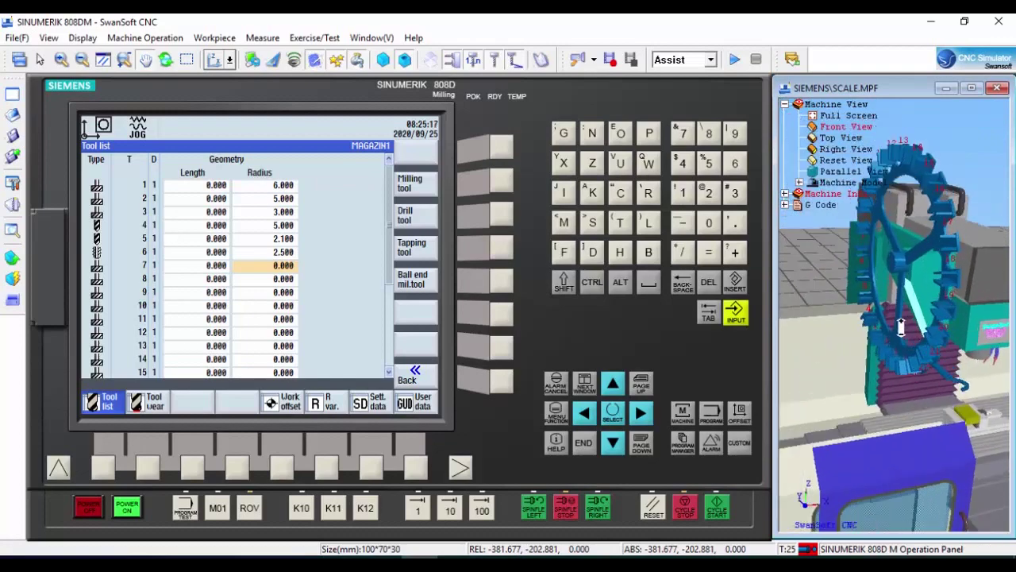
left_click_drag(893, 303, 839, 327)
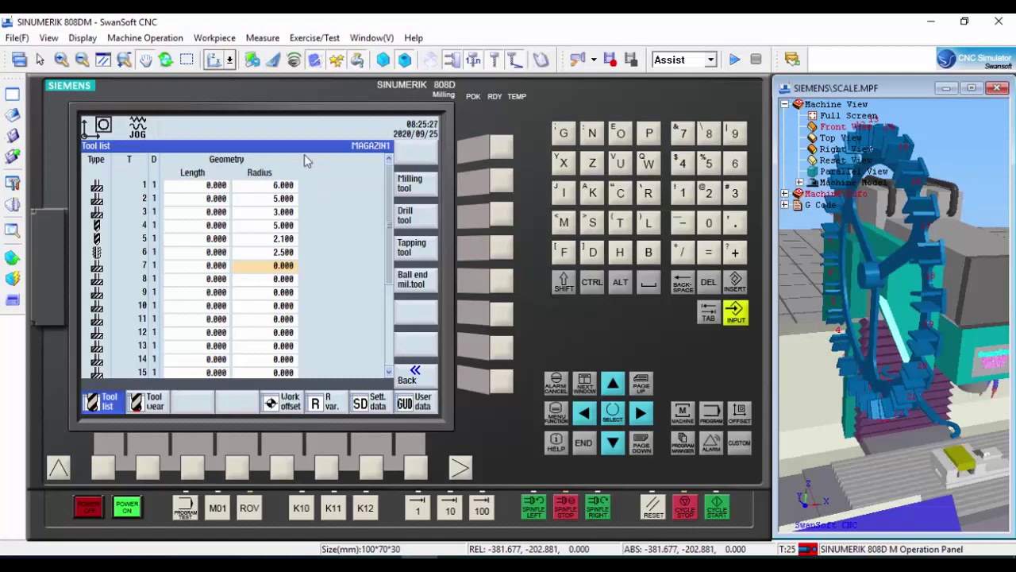
left_click(140, 38)
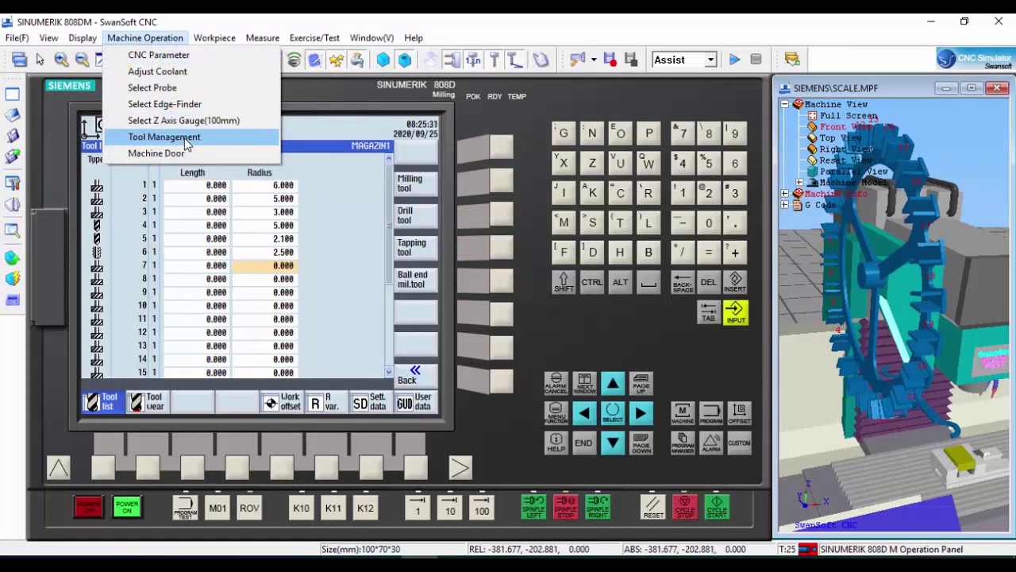
left_click(41, 188)
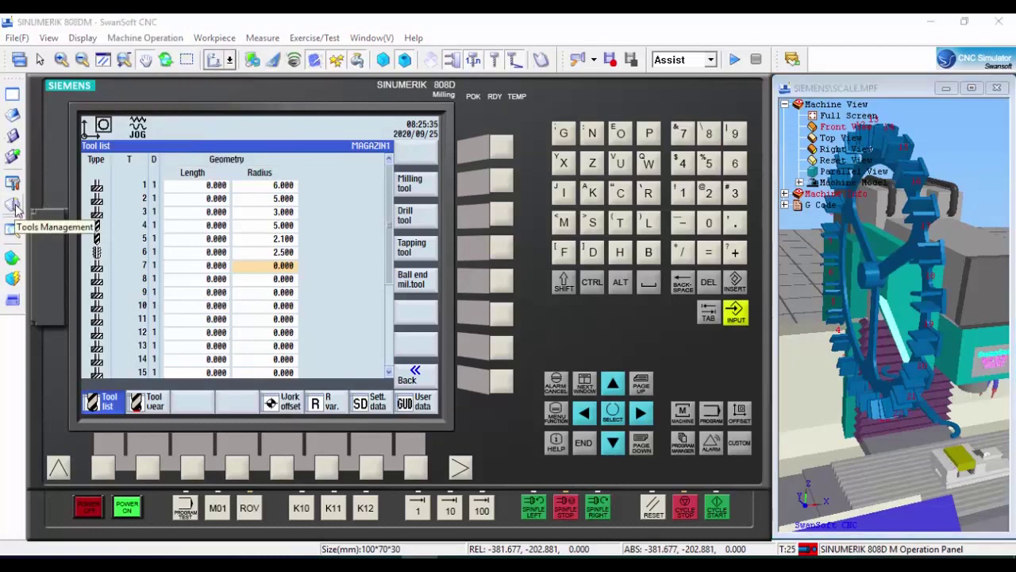
left_click(16, 208)
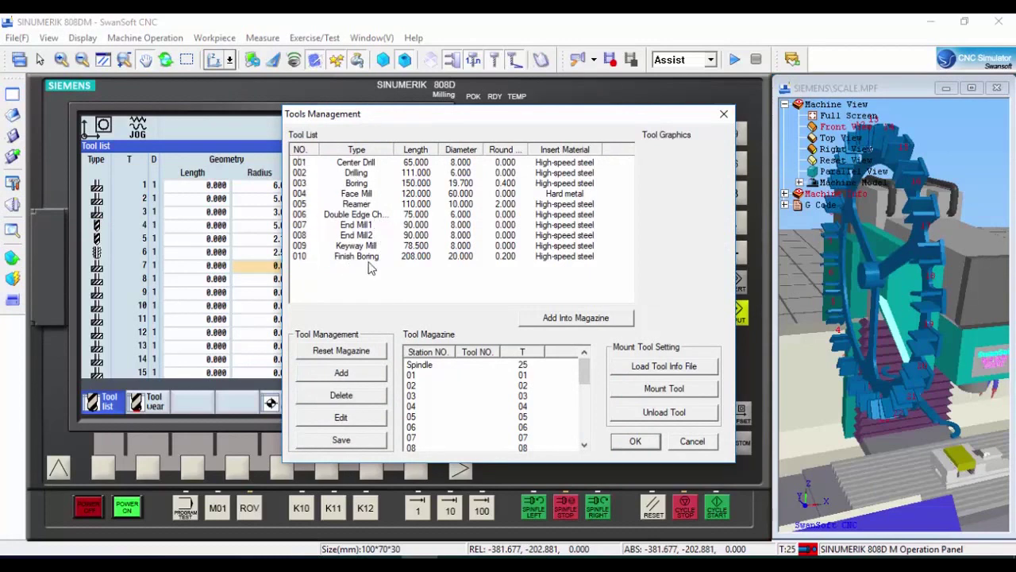
left_click(273, 562)
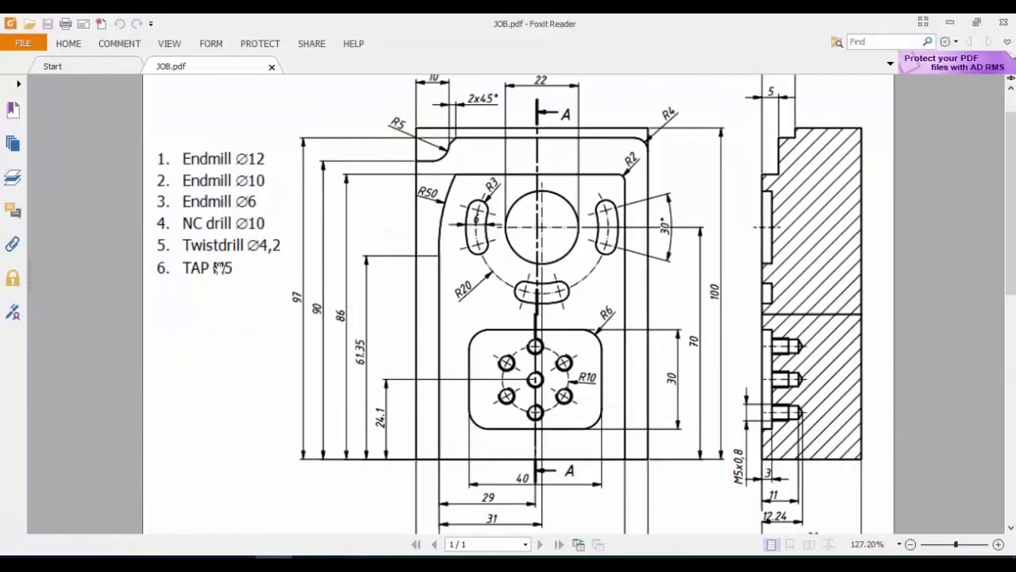
key("alt+Tab")
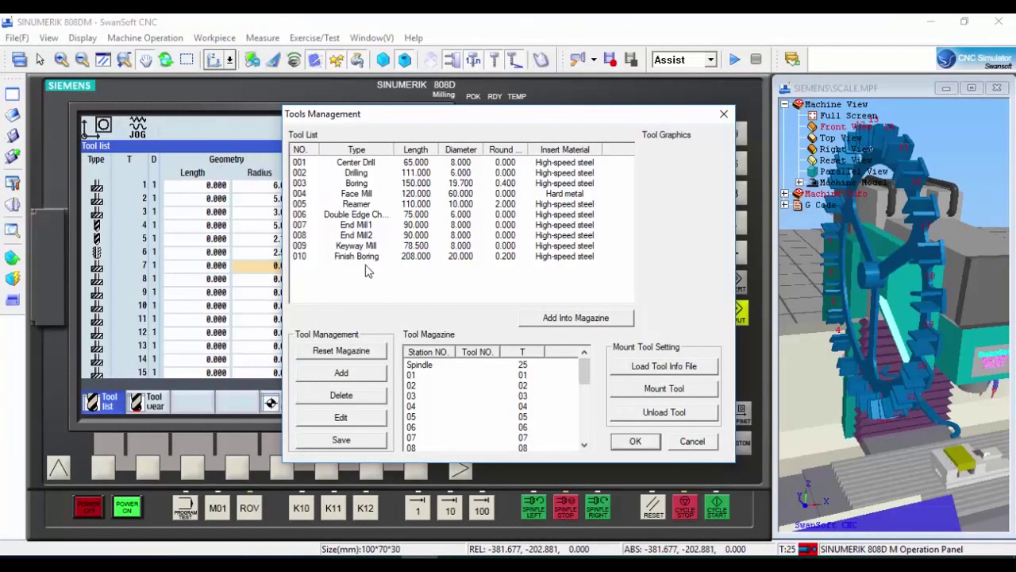
Delete all ten default tools from the Tools Management tool list, from Finish Boring up to Center Drill and Drilling.
left_click(364, 256)
left_click(359, 396)
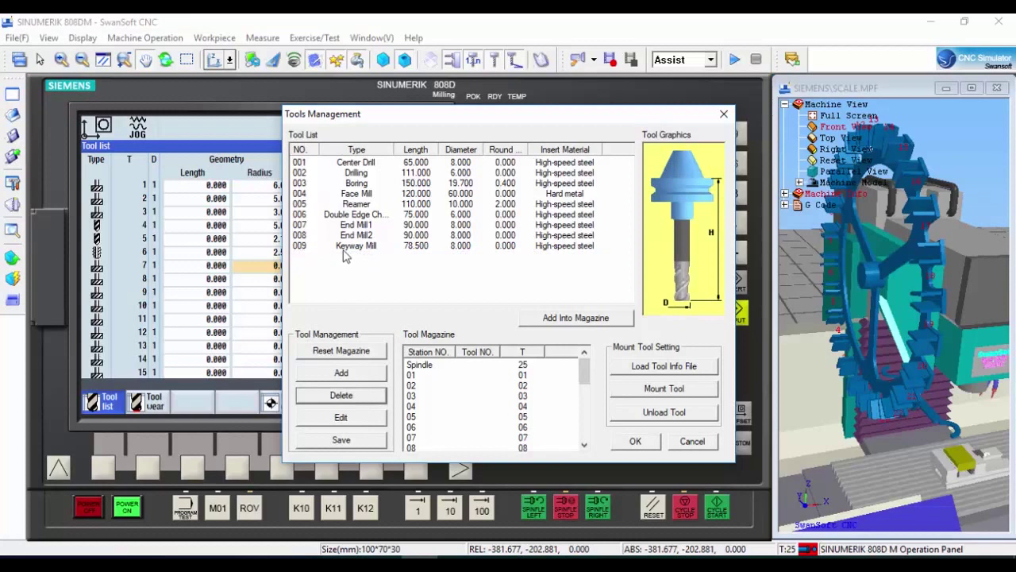
left_click(346, 248)
left_click(363, 395)
left_click(356, 234)
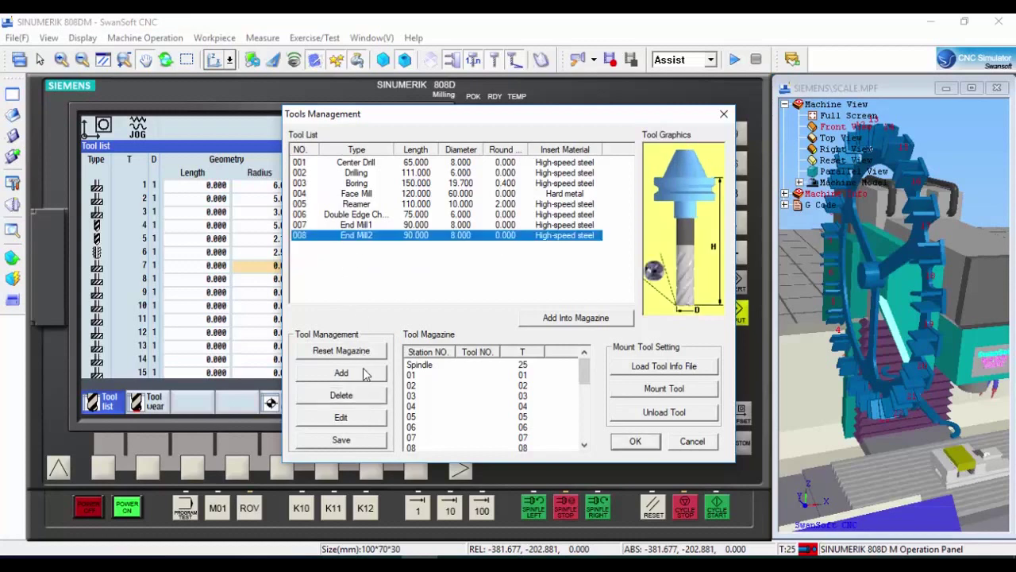
left_click(361, 397)
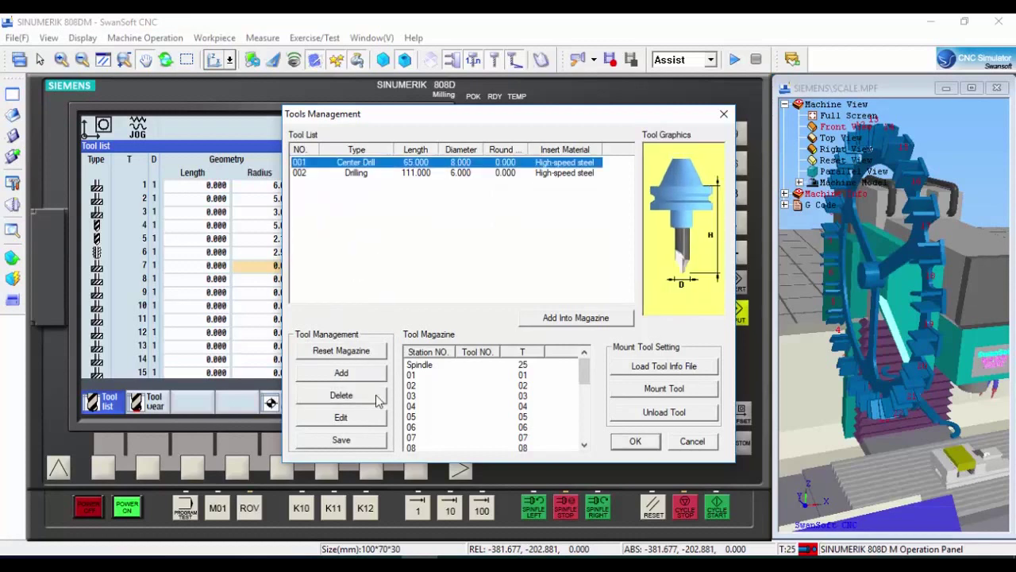
left_click(376, 397)
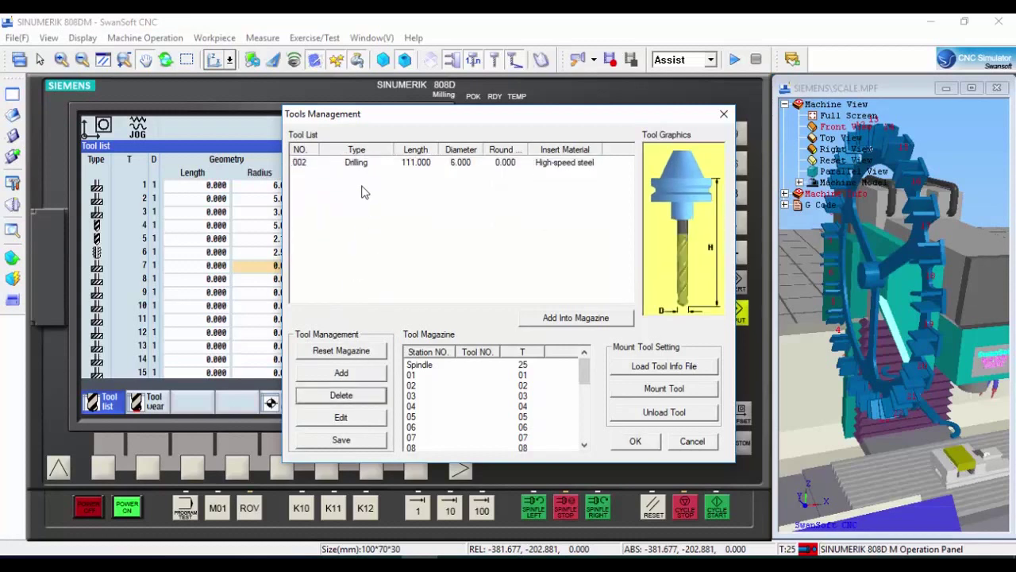
left_click(357, 164)
left_click(356, 395)
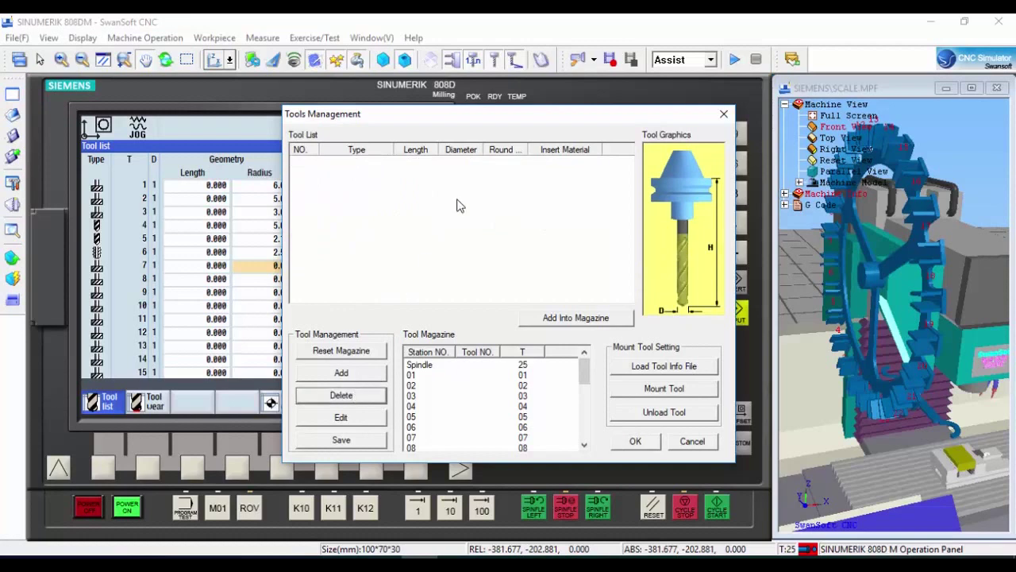
Add tool number 1 as a Keyway Mill with a 12 mm diameter, keeping High-speed steel as insert material.
left_click(341, 373)
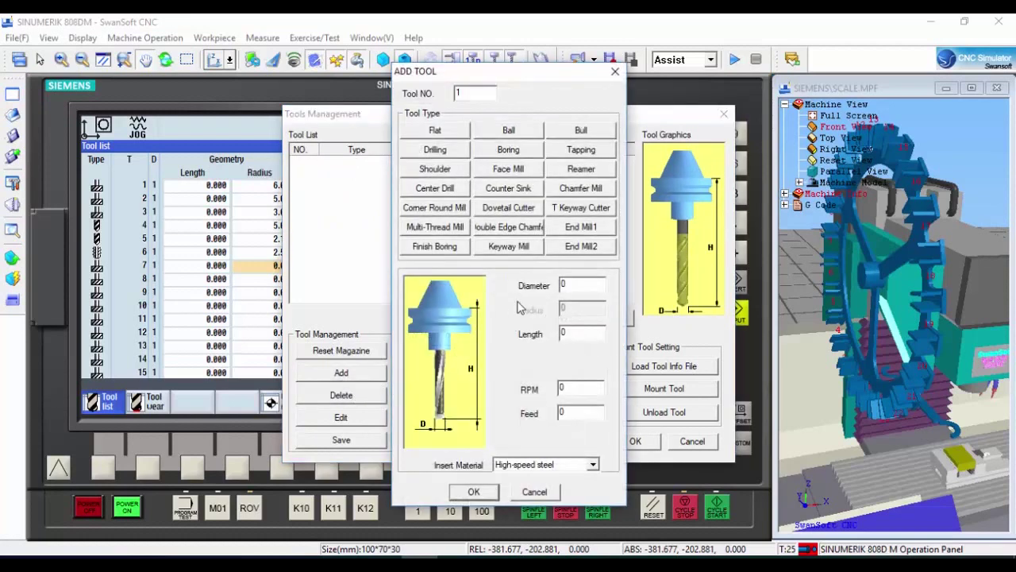
left_click(513, 247)
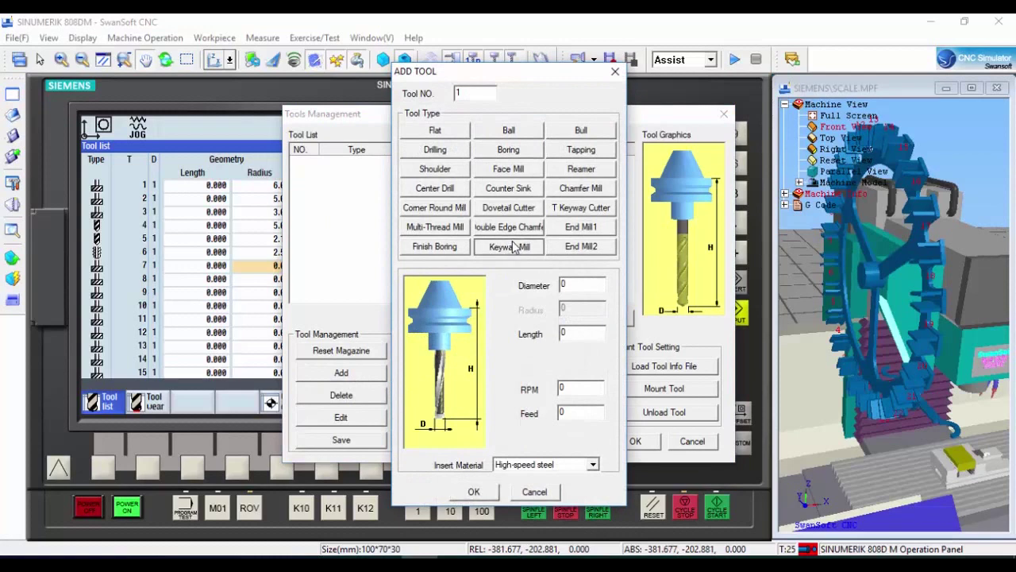
left_click(520, 268)
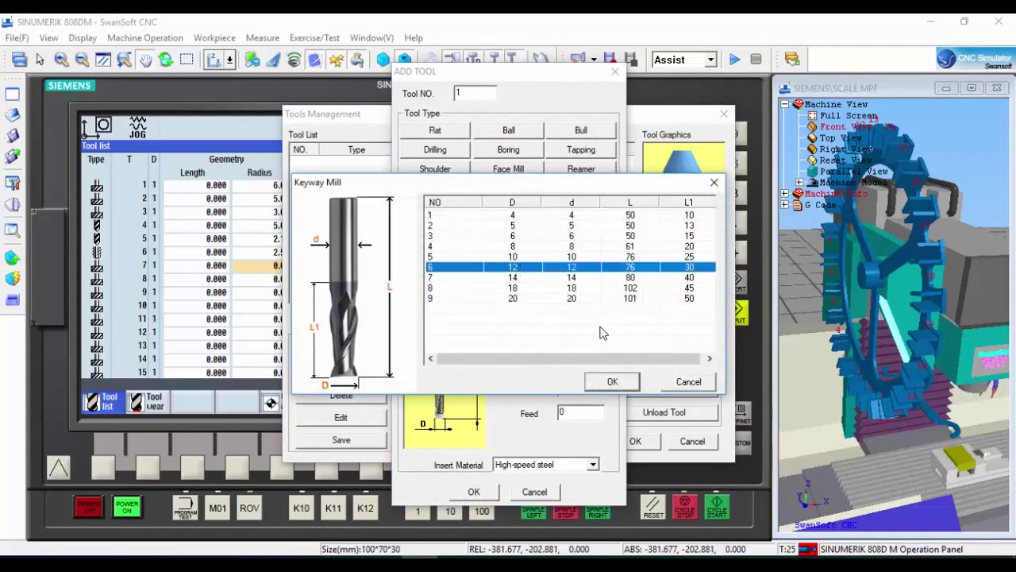
left_click(613, 381)
left_click(474, 491)
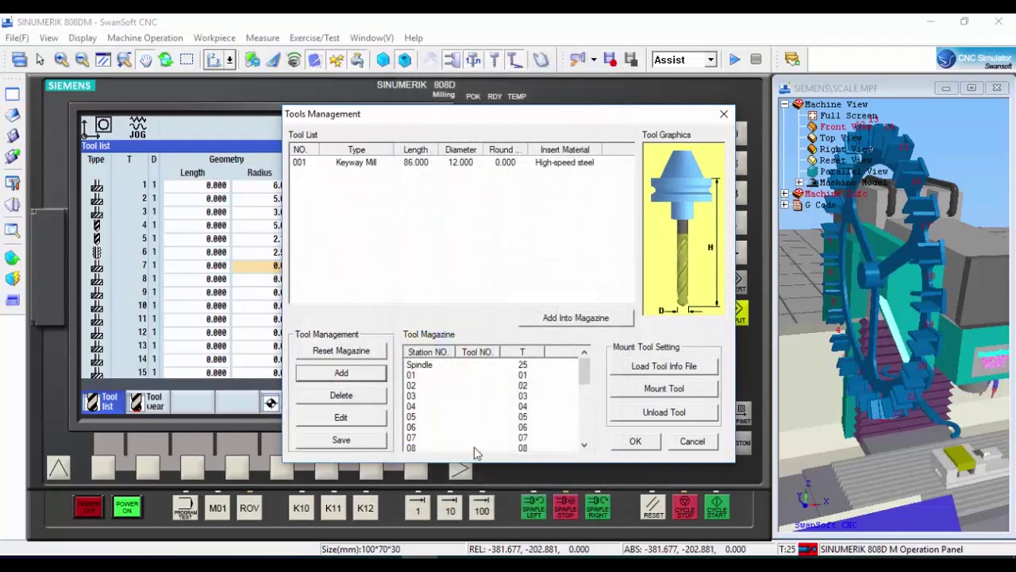
Add tool number 2 as a Keyway Mill with a 10 mm diameter in high-speed steel.
left_click(353, 373)
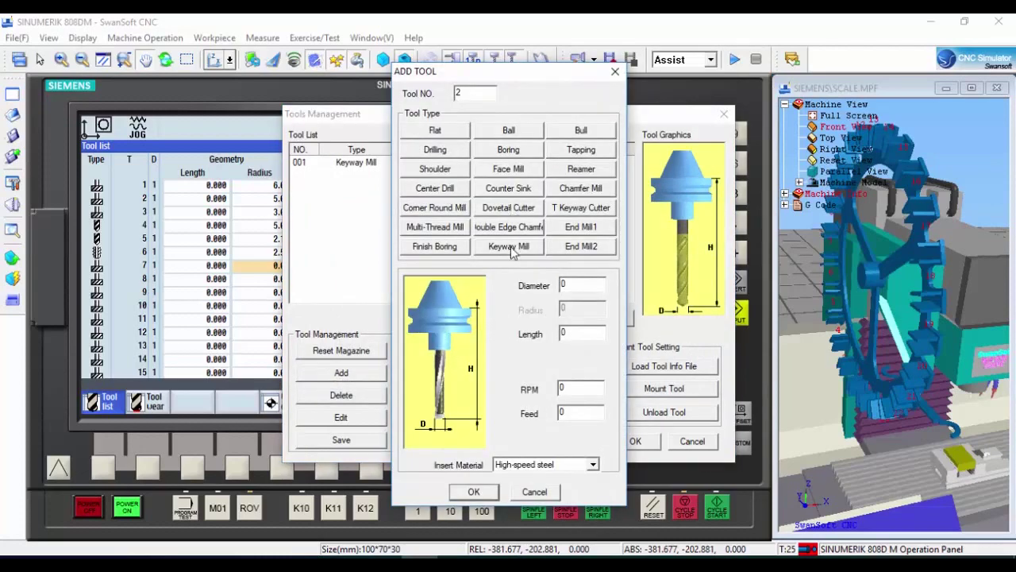
left_click(512, 247)
left_click(516, 257)
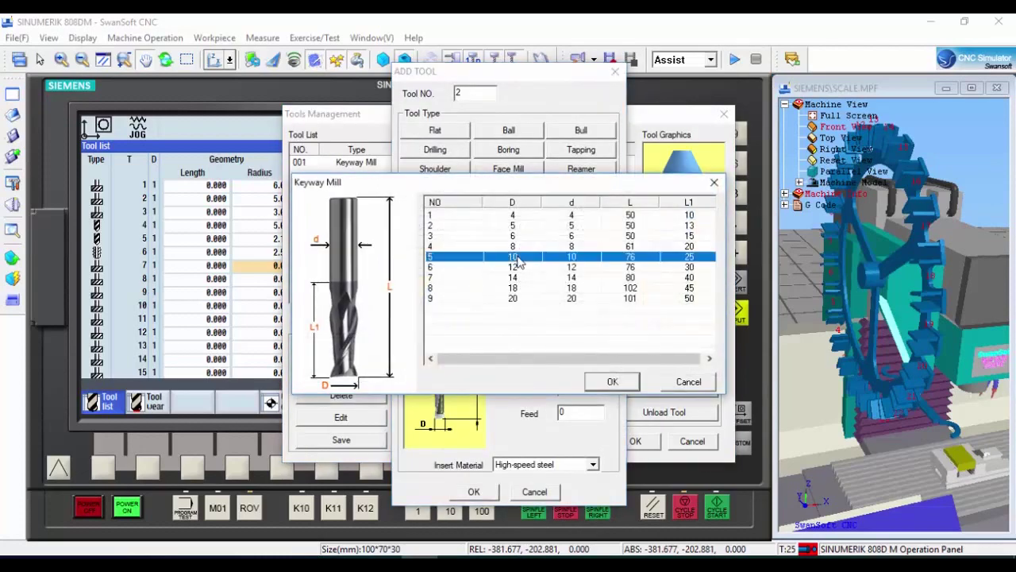
left_click(613, 381)
left_click(473, 491)
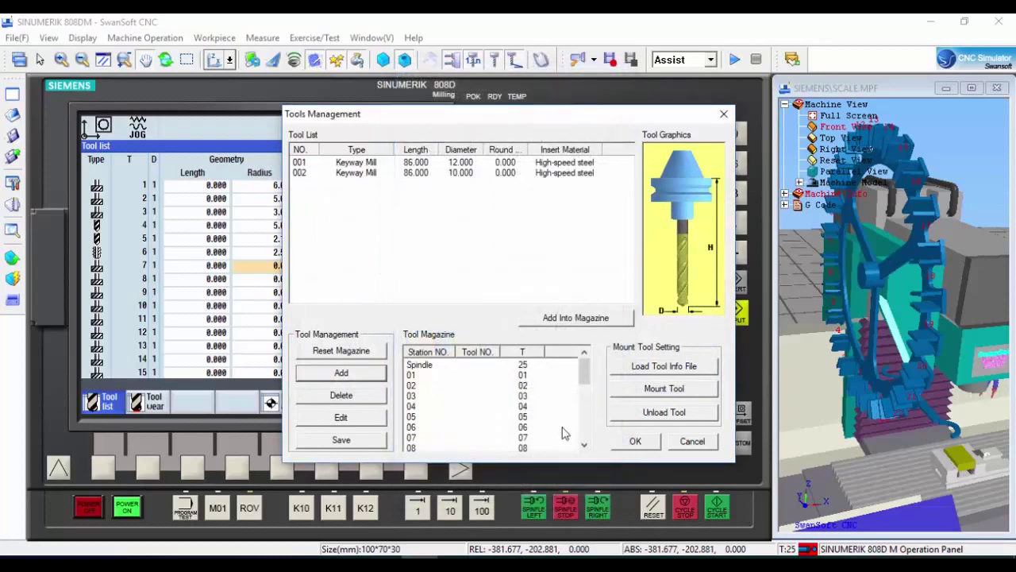
Add tool number 3 as a Keyway Mill with a 6 mm diameter in high-speed steel.
left_click(361, 373)
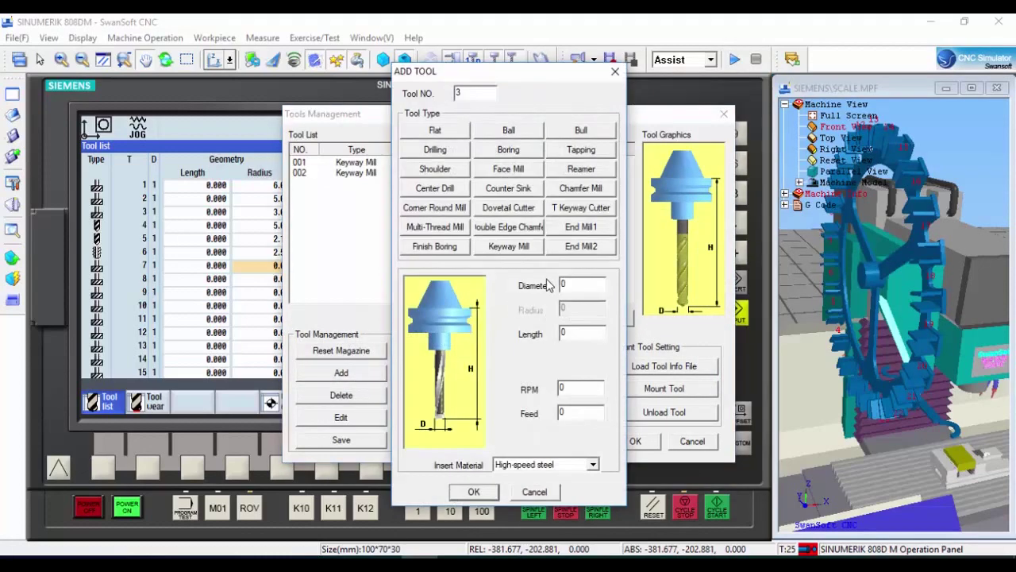
left_click(514, 247)
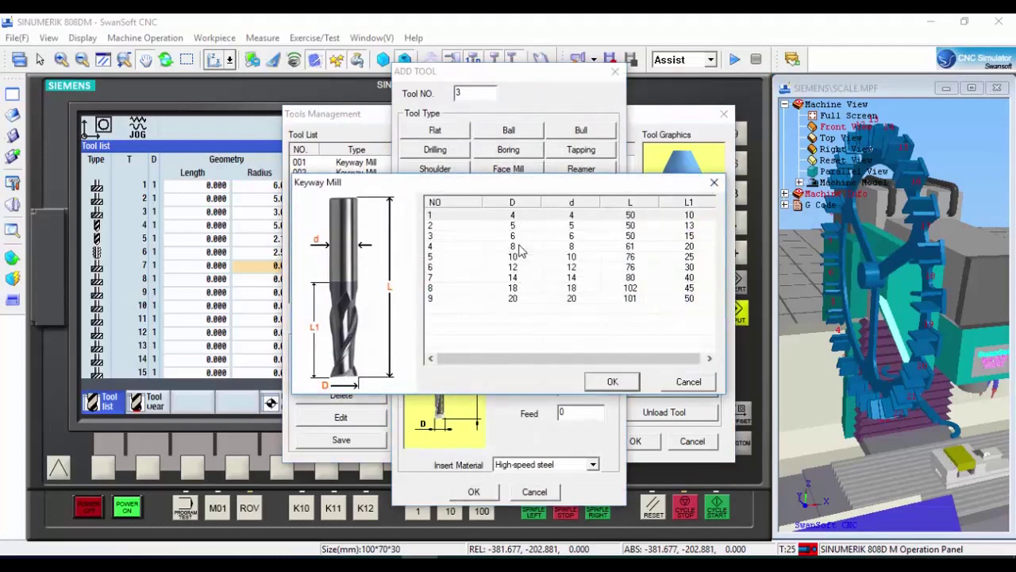
left_click(515, 236)
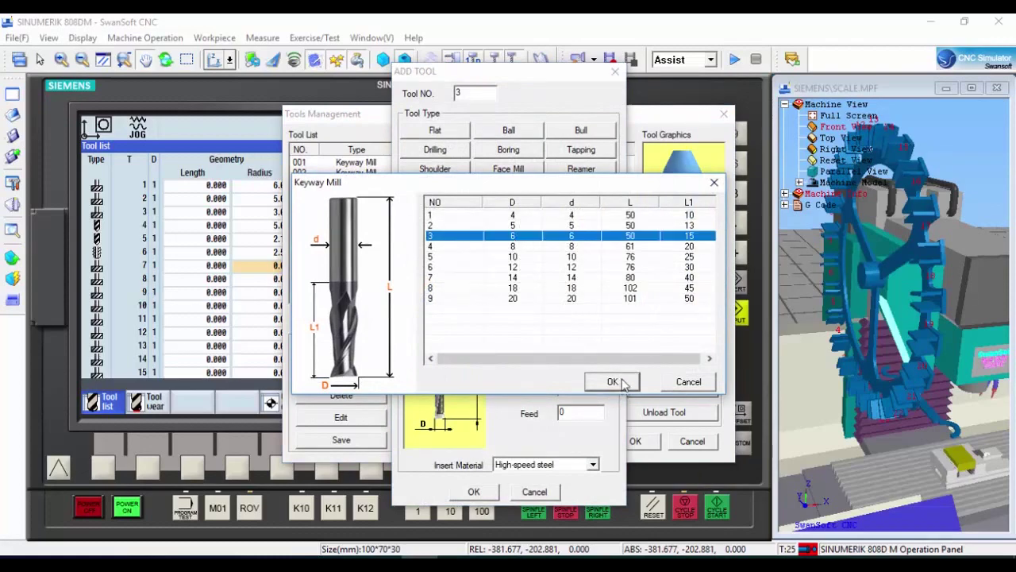
left_click(614, 381)
left_click(473, 491)
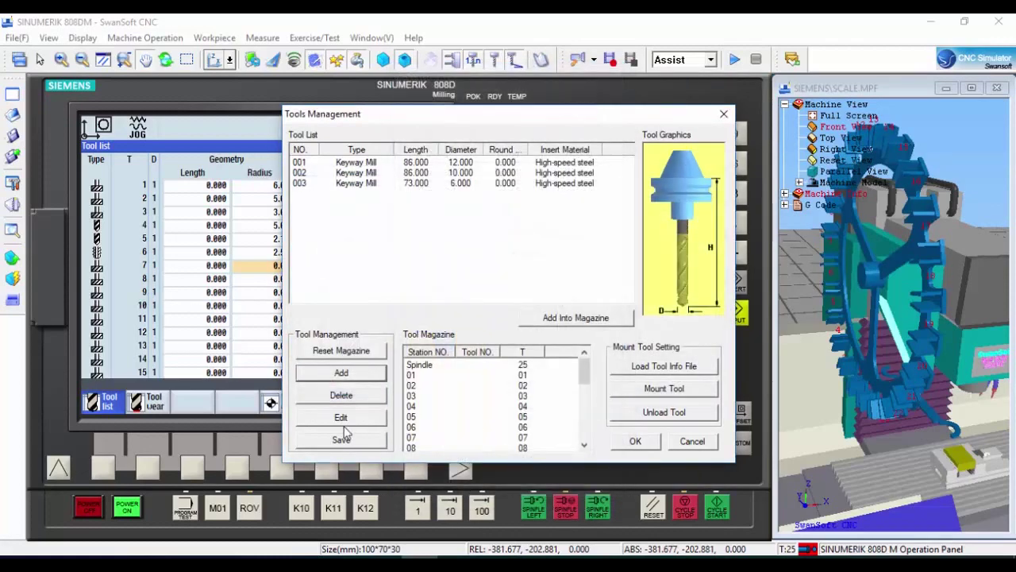
Add tool number 4 as a Double Edge Chamfer tool with a 10 mm diameter and 90° angle.
left_click(353, 376)
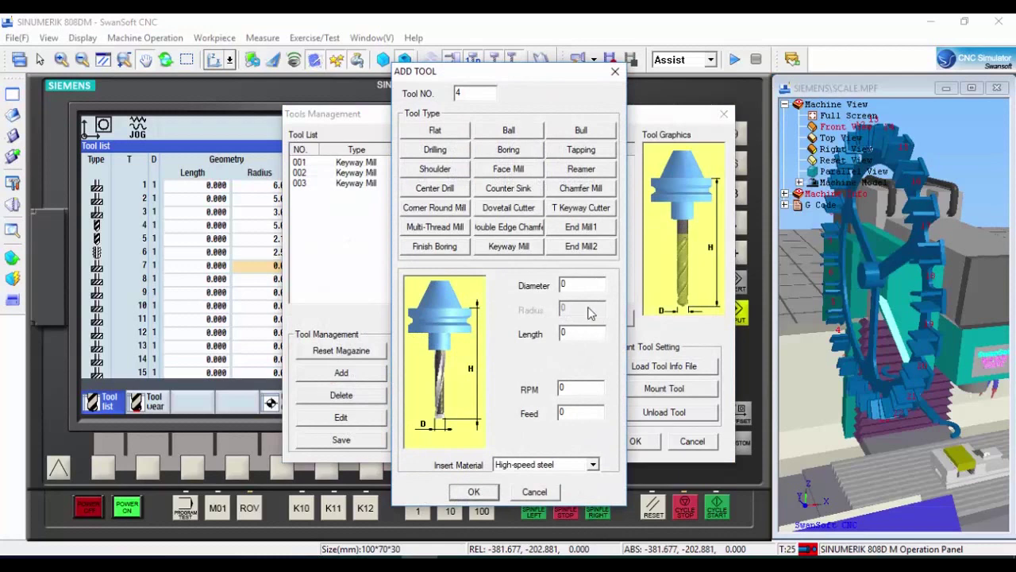
left_click(536, 228)
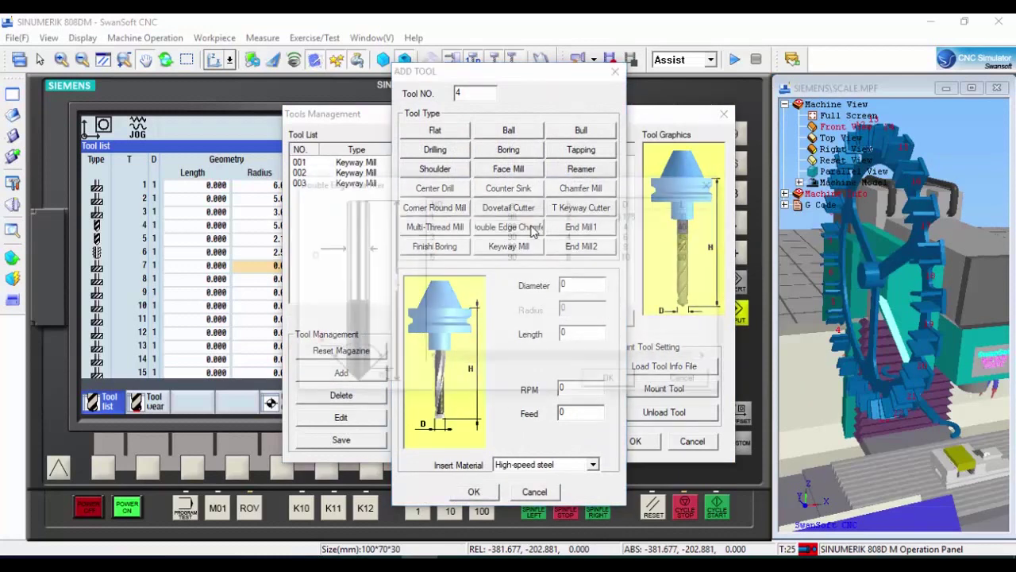
left_click(629, 258)
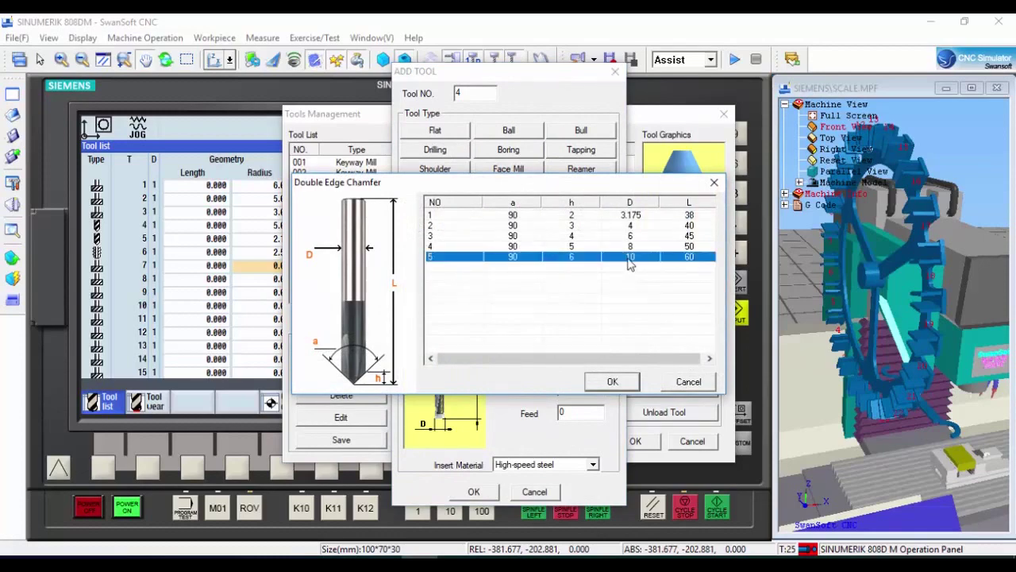
left_click(613, 381)
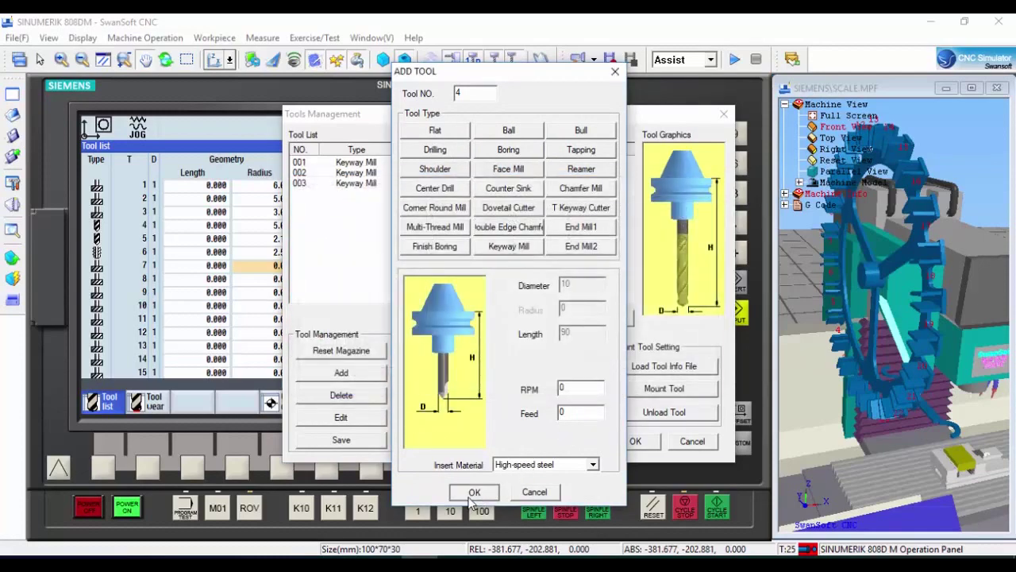
left_click(473, 492)
Add tool number 5 as a Drilling tool with a 4.2 mm diameter in high-speed steel.
left_click(341, 372)
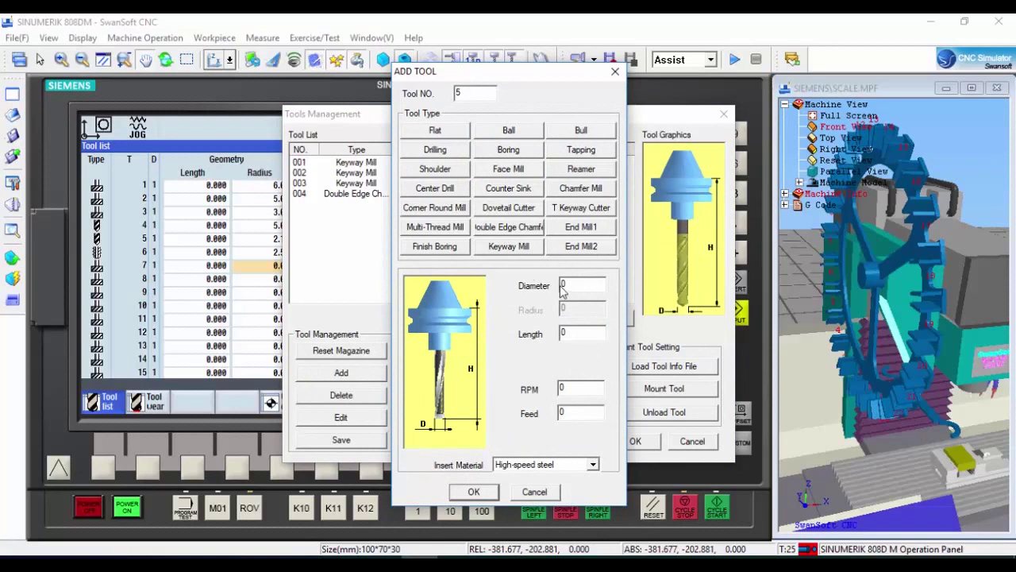
left_click(456, 156)
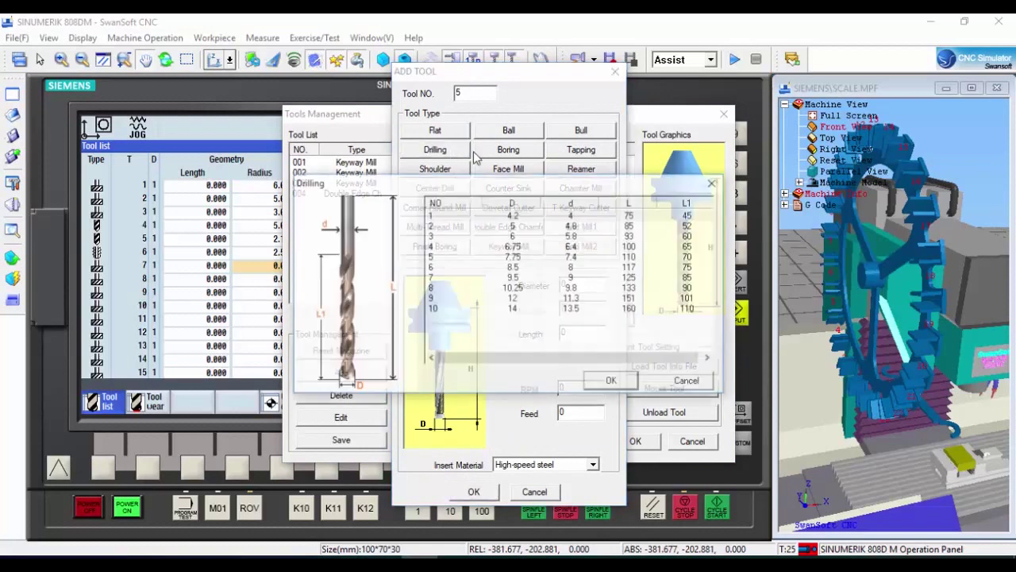
left_click(504, 215)
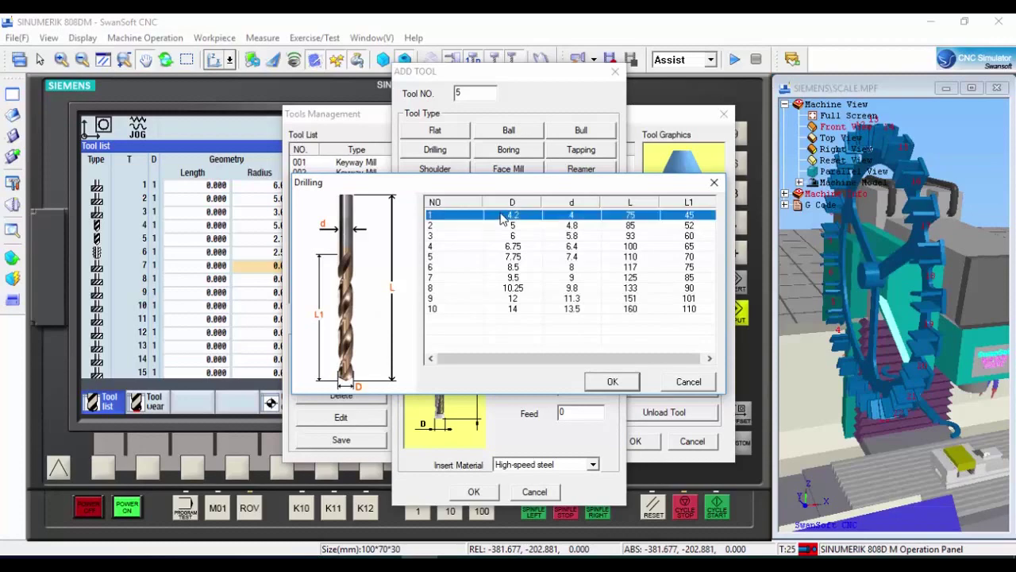
left_click(612, 381)
left_click(470, 492)
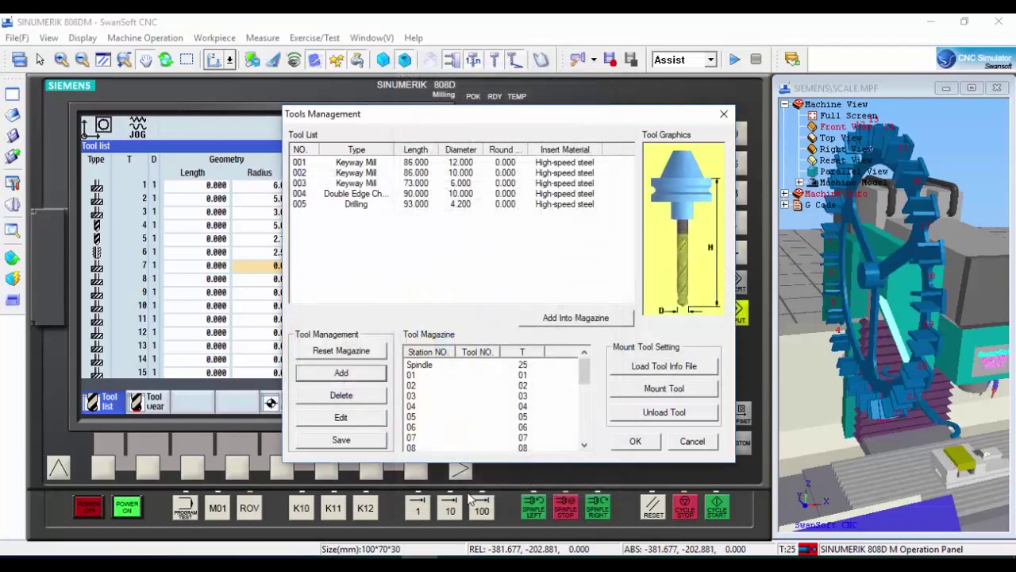
Add tool number 6 as an M5 Tapping tool with a 0.8 mm pitch in high-speed steel.
left_click(359, 377)
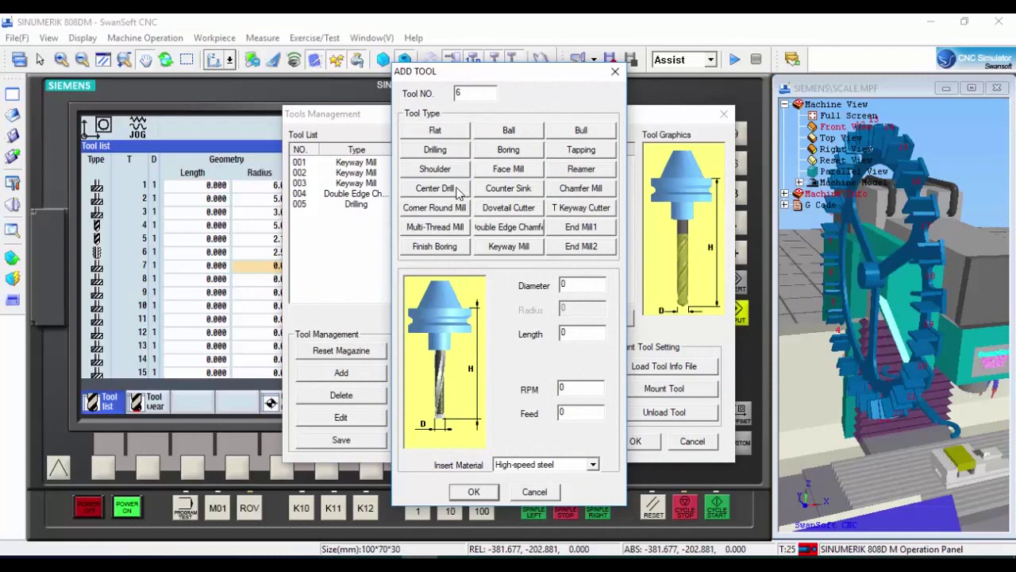
left_click(583, 151)
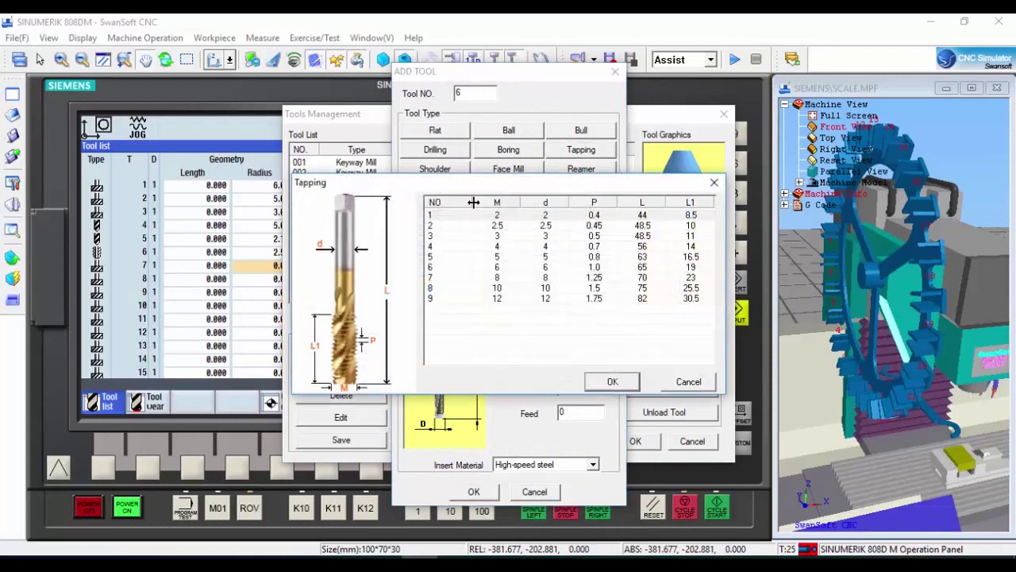
left_click(498, 256)
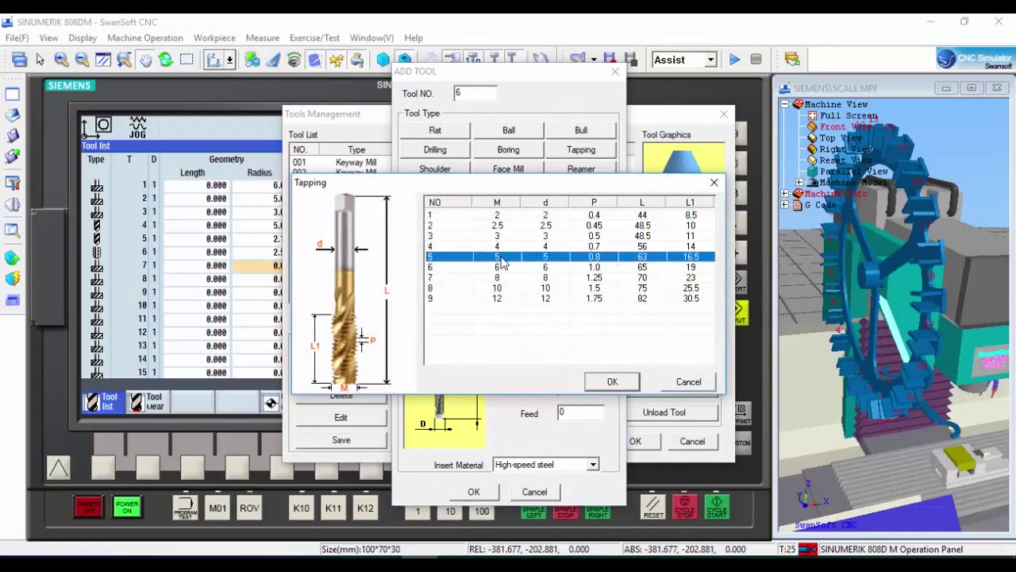
left_click(611, 382)
left_click(470, 492)
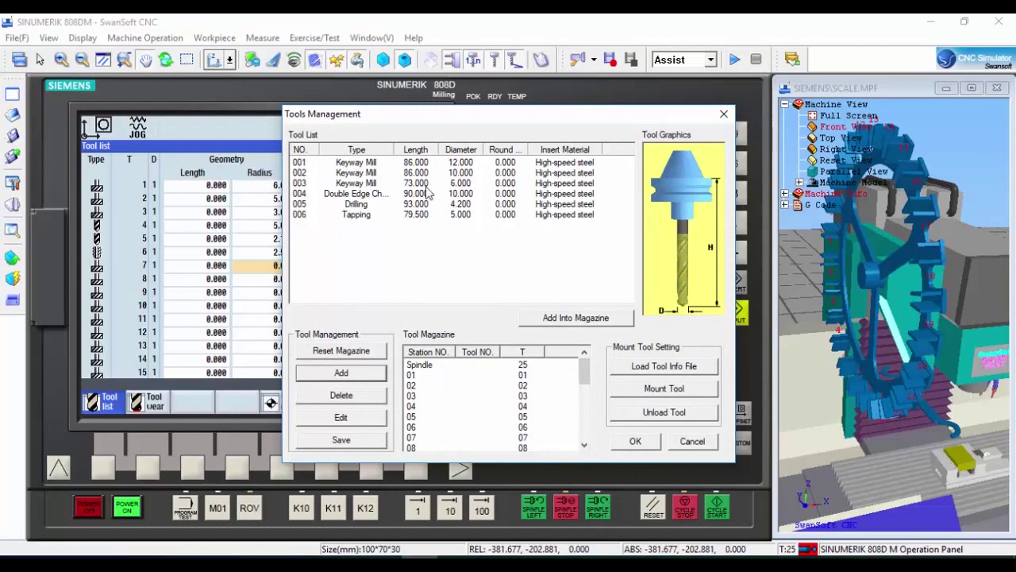
Load the three keyway mills, tools 001, 002 and 003, into magazine Tool Stations 1, 2 and 3.
left_click(371, 162)
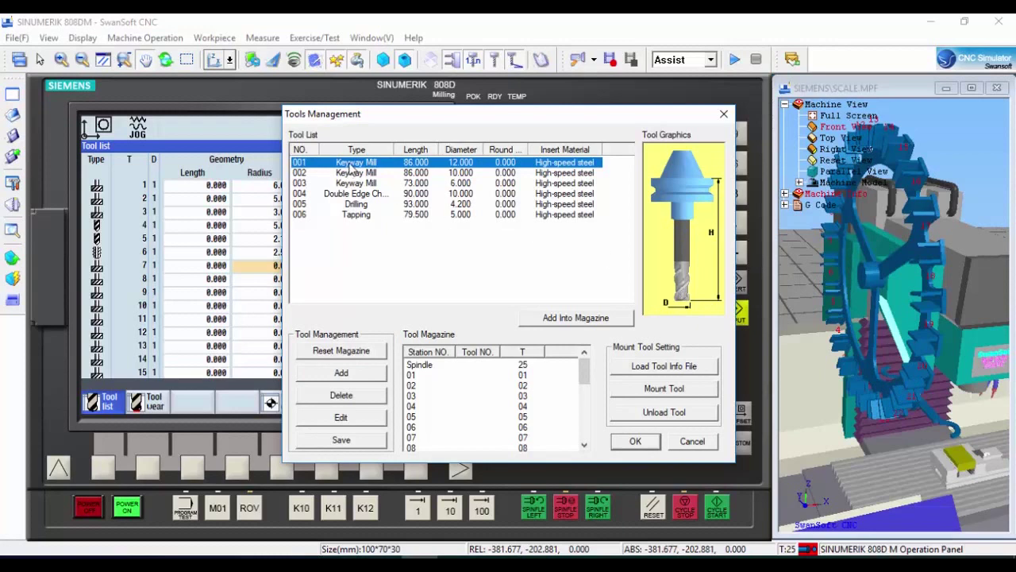
left_click(591, 319)
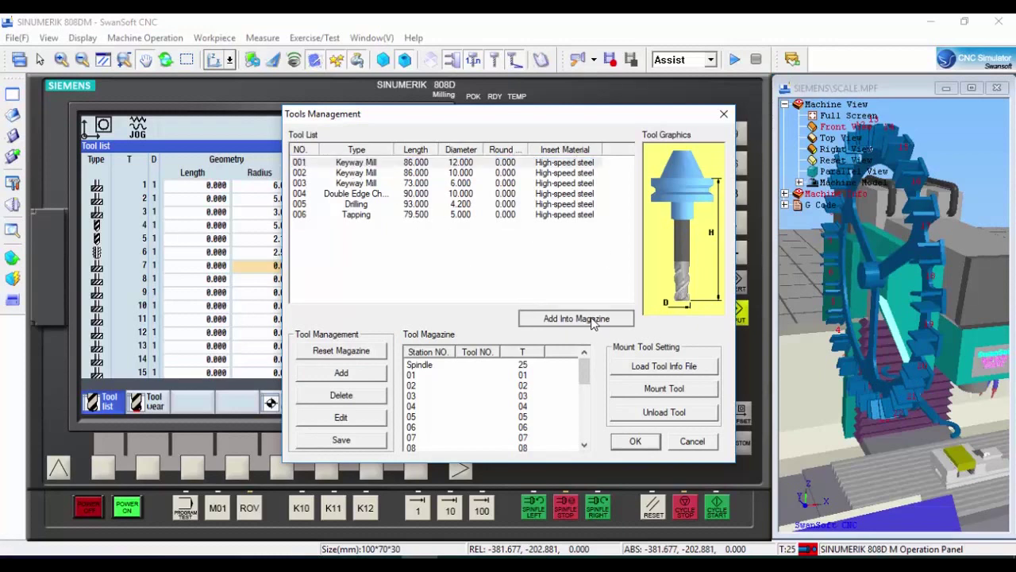
left_click(635, 174)
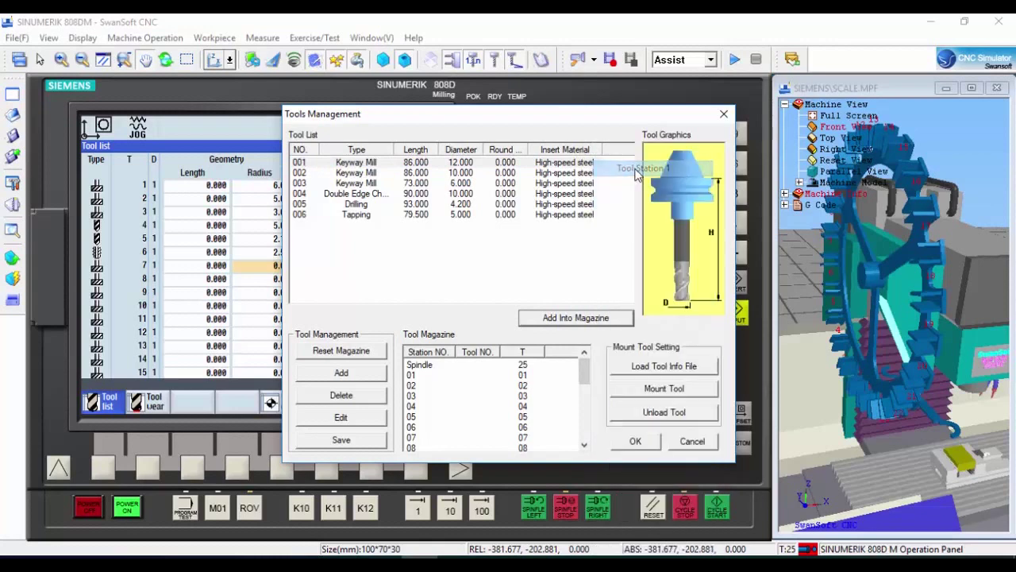
left_click(356, 173)
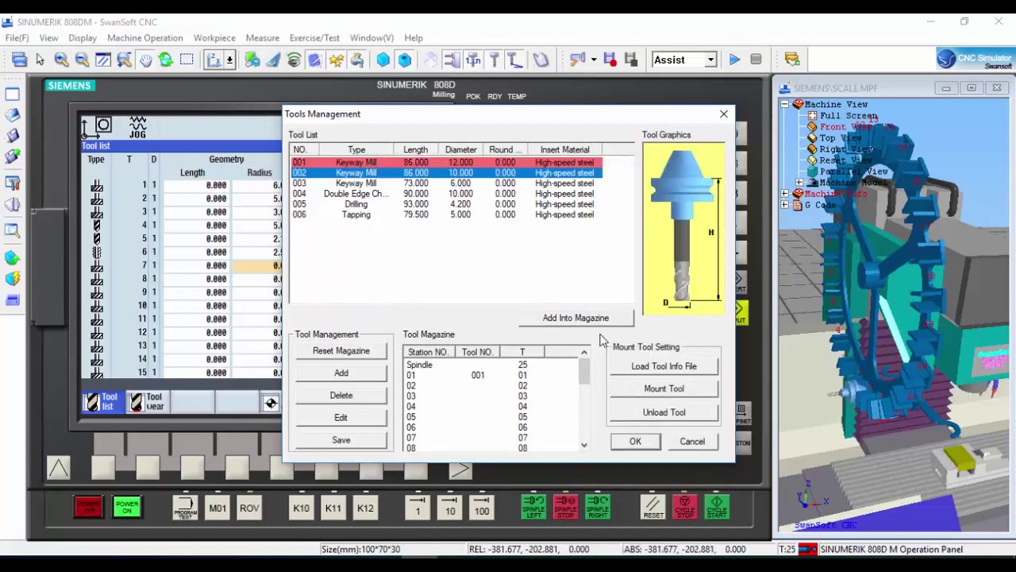
left_click(580, 321)
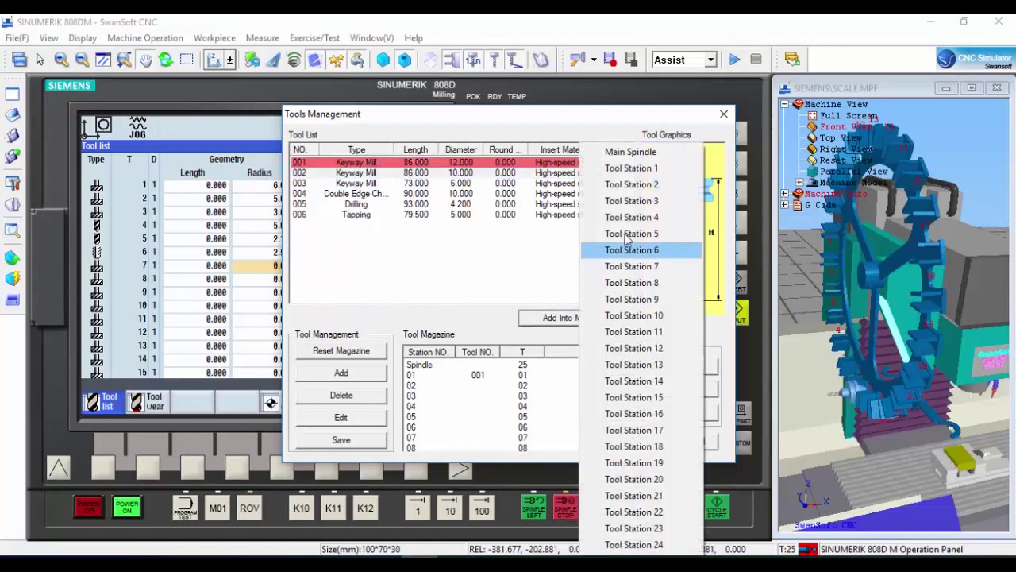
left_click(631, 184)
left_click(355, 184)
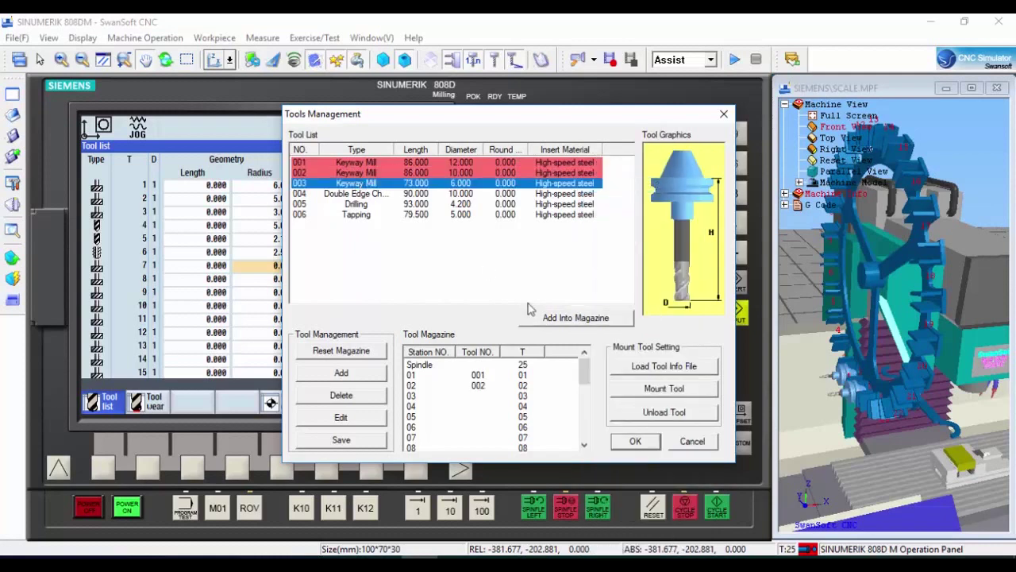
left_click(565, 322)
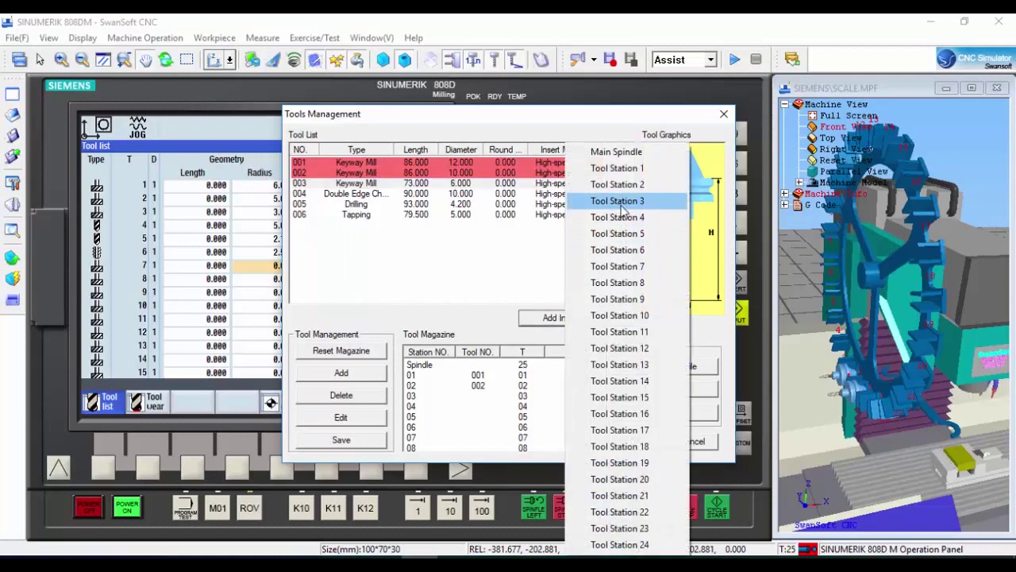
left_click(624, 202)
Load chamfer tool 004, drill 005 and tap 006 into magazine Tool Stations 4, 5 and 6, and accept the tool setup.
left_click(352, 194)
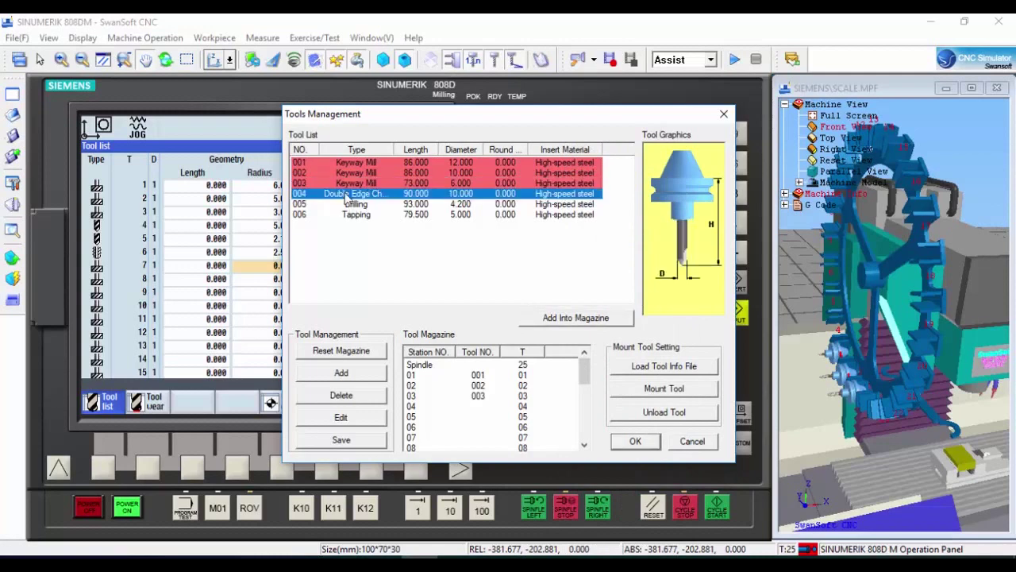
left_click(578, 321)
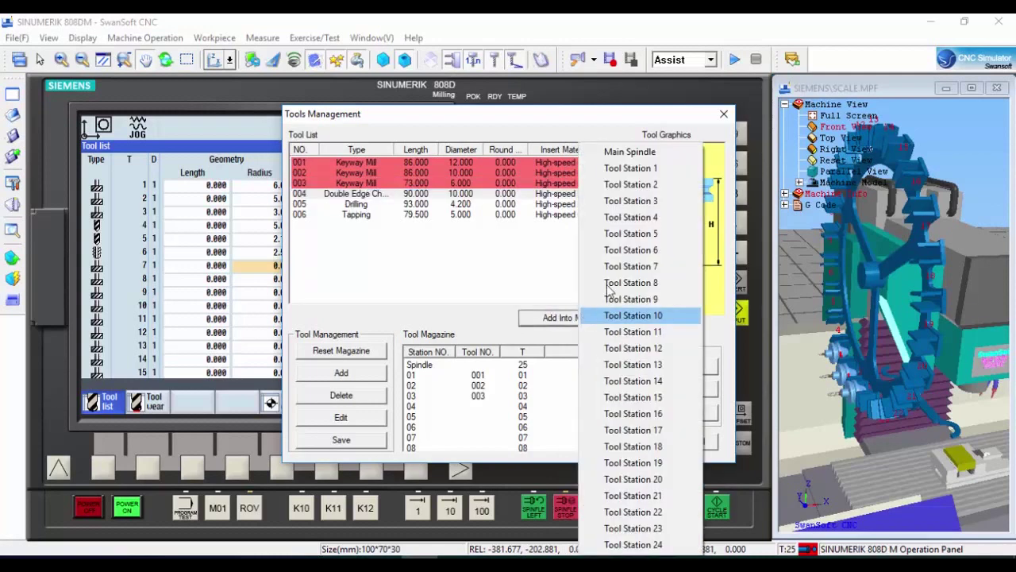
left_click(654, 221)
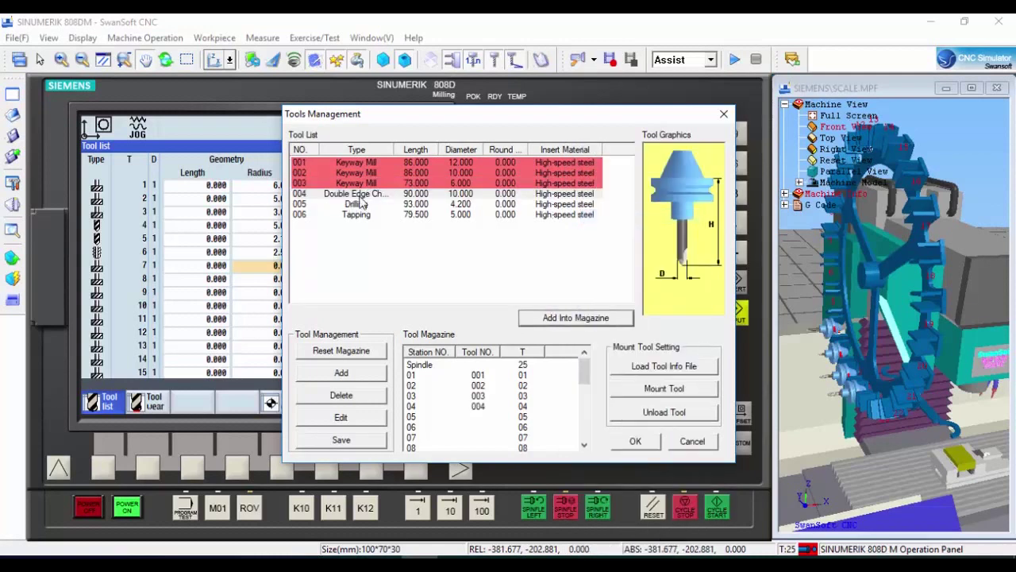
left_click(347, 204)
left_click(578, 321)
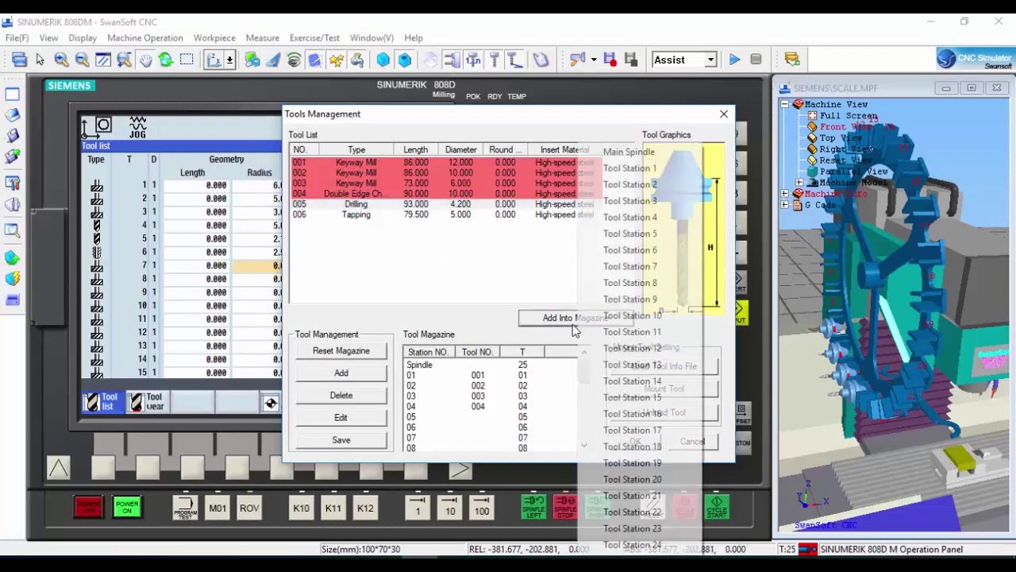
left_click(654, 235)
left_click(361, 216)
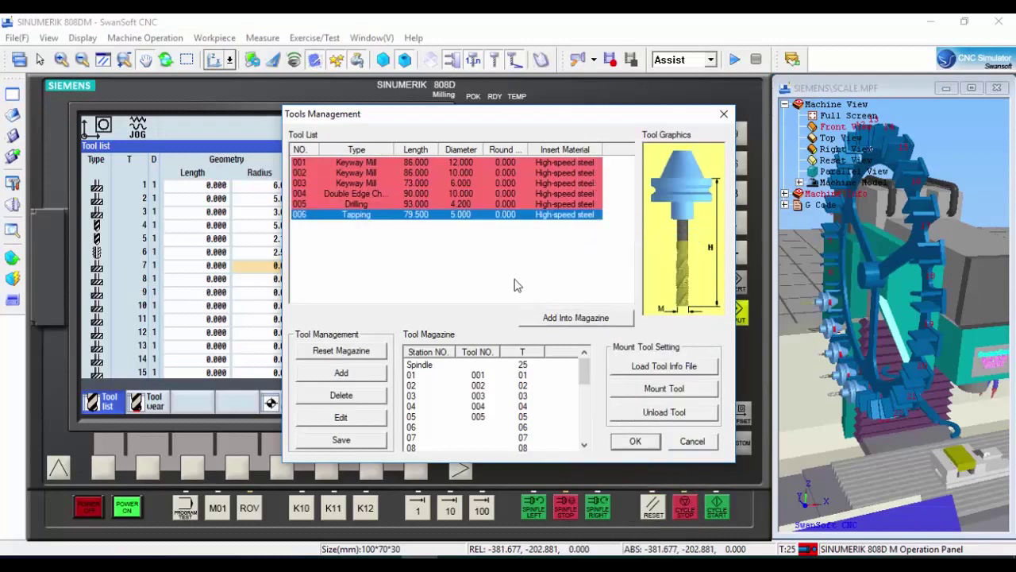
left_click(579, 322)
left_click(643, 251)
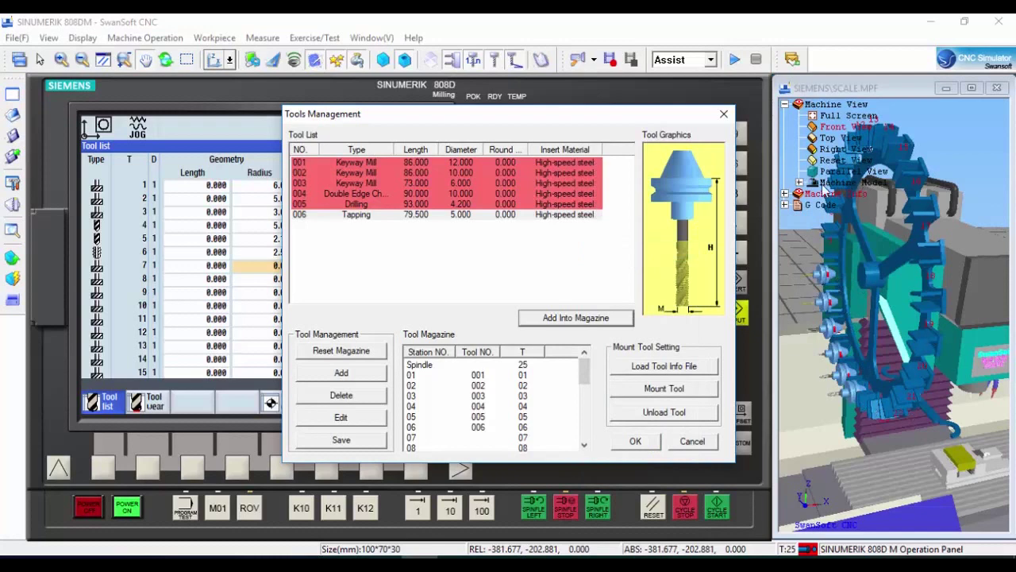
left_click(636, 442)
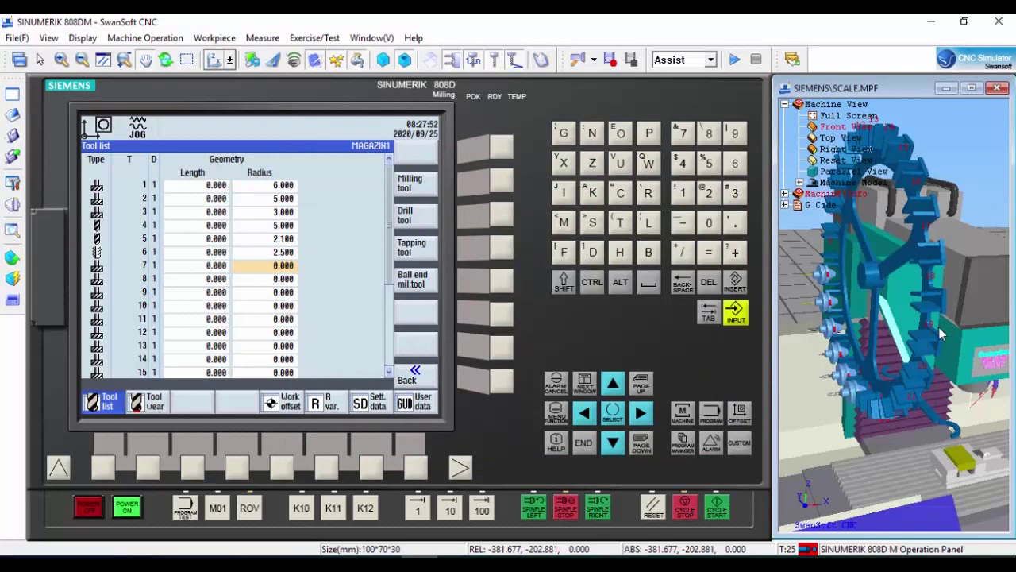
Switch the control from the tool list to the machine operating screen with the axis positions.
scroll(939, 327, "down", 2)
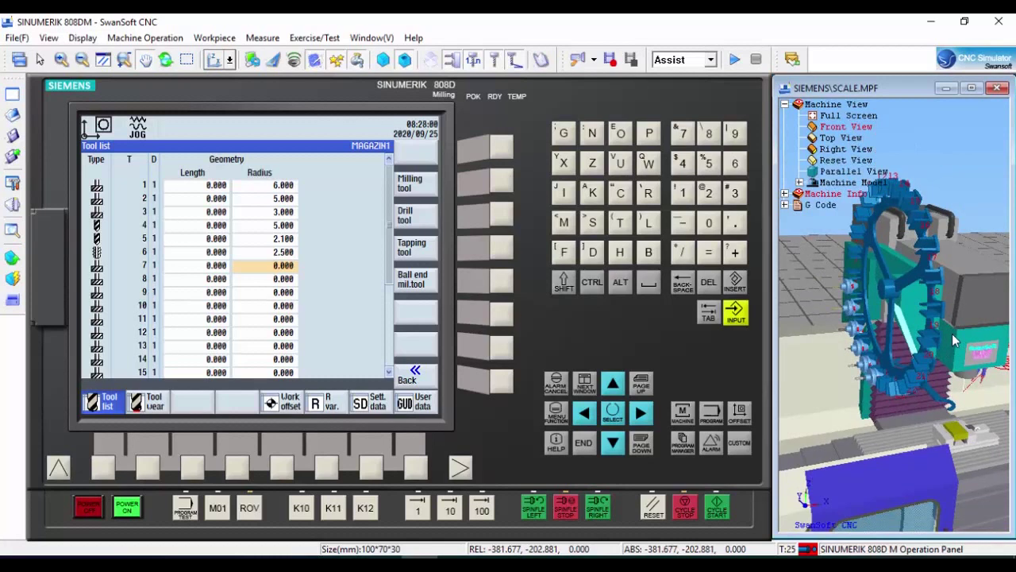
left_click(685, 421)
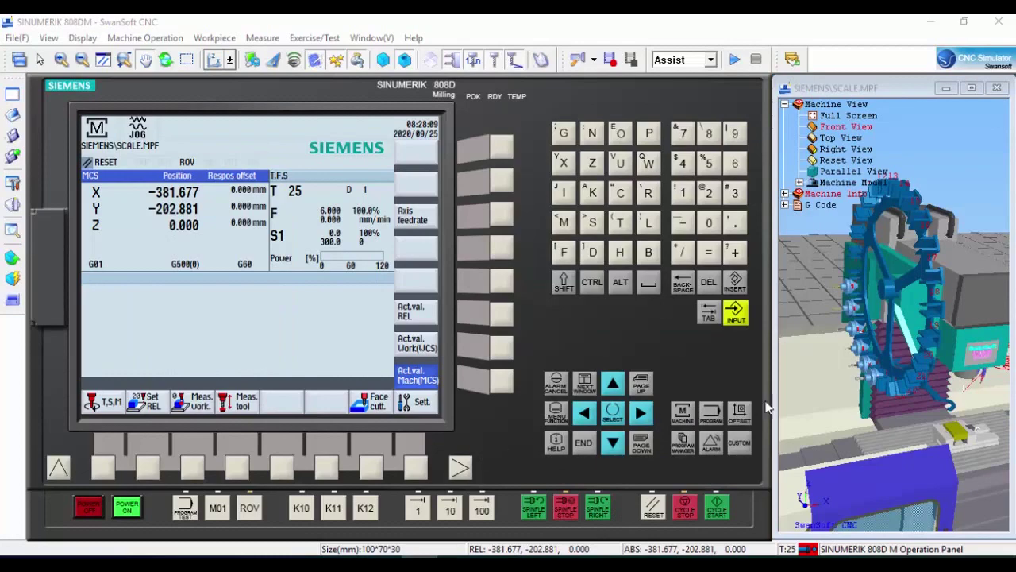
Open the T,S,M function in JOG mode and enter tool 1 for the tool change.
left_click(820, 373)
scroll(820, 373, "down", 4)
scroll(938, 451, "up", 5)
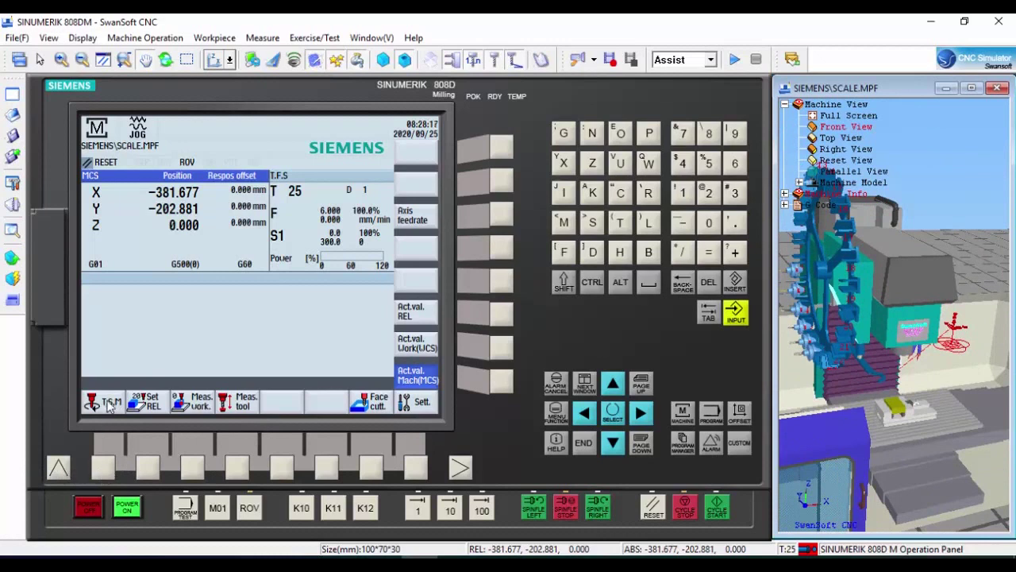
left_click(107, 470)
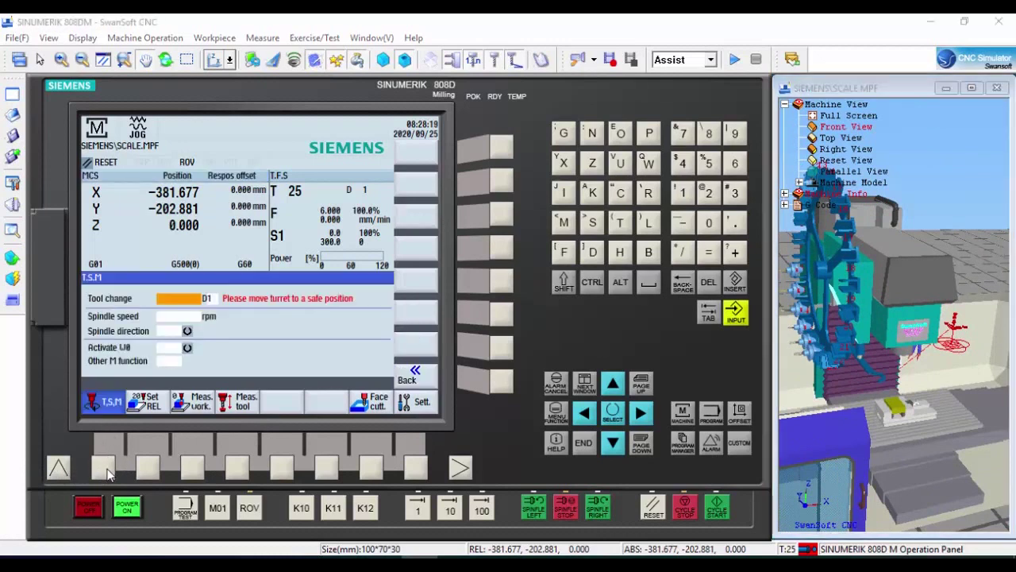
left_click_drag(868, 367, 915, 372)
scroll(899, 328, "up", 4)
scroll(900, 336, "up", 1)
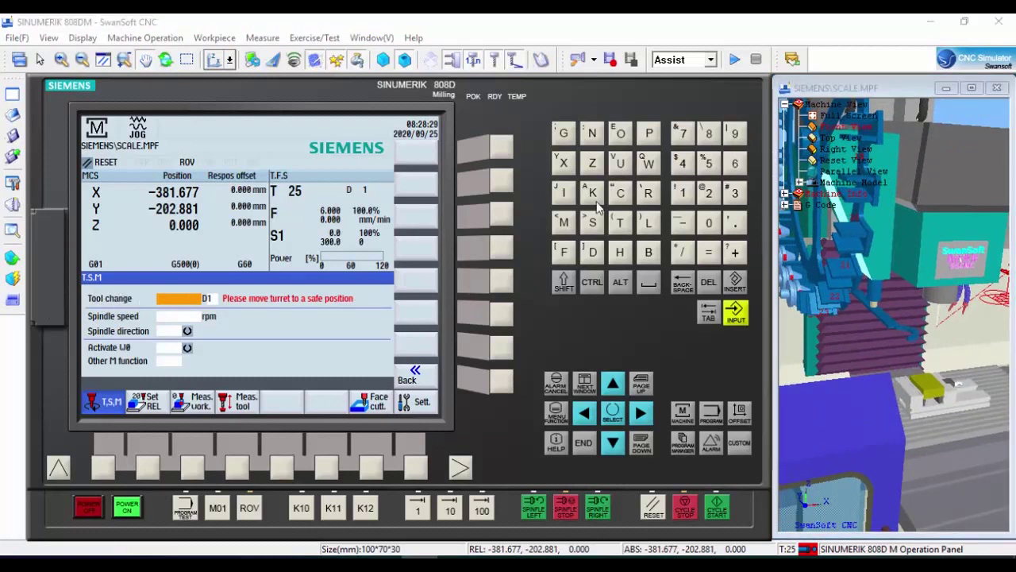
left_click(682, 193)
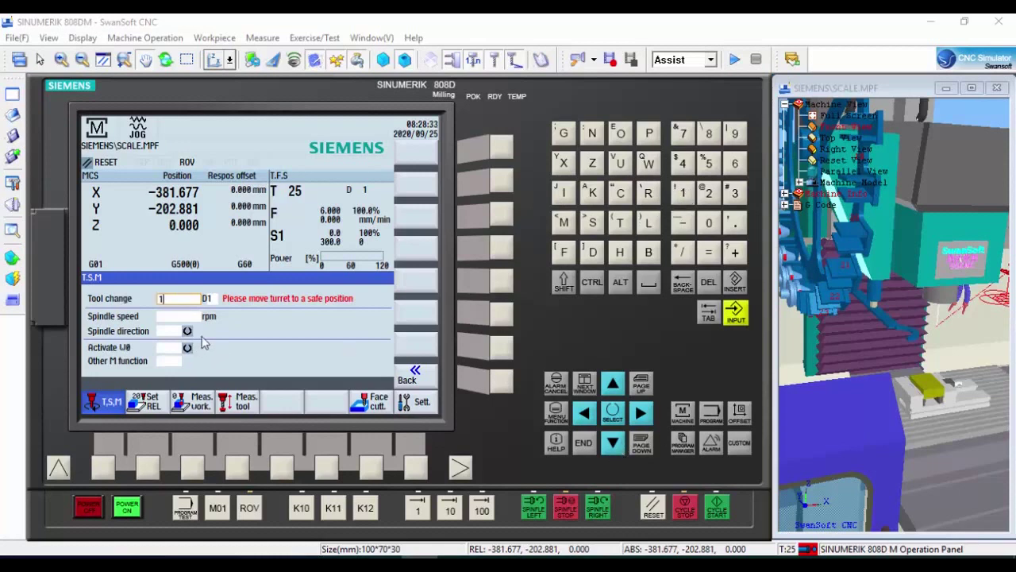
left_click(613, 443)
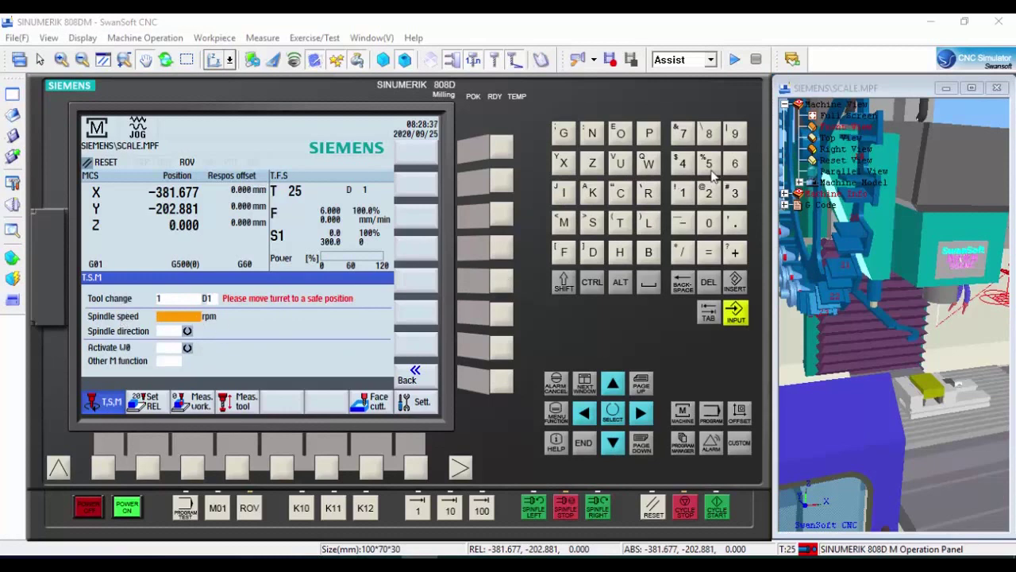
Set the spindle speed to 500 rpm and the spindle direction to M3.
left_click(710, 167)
left_click(712, 226)
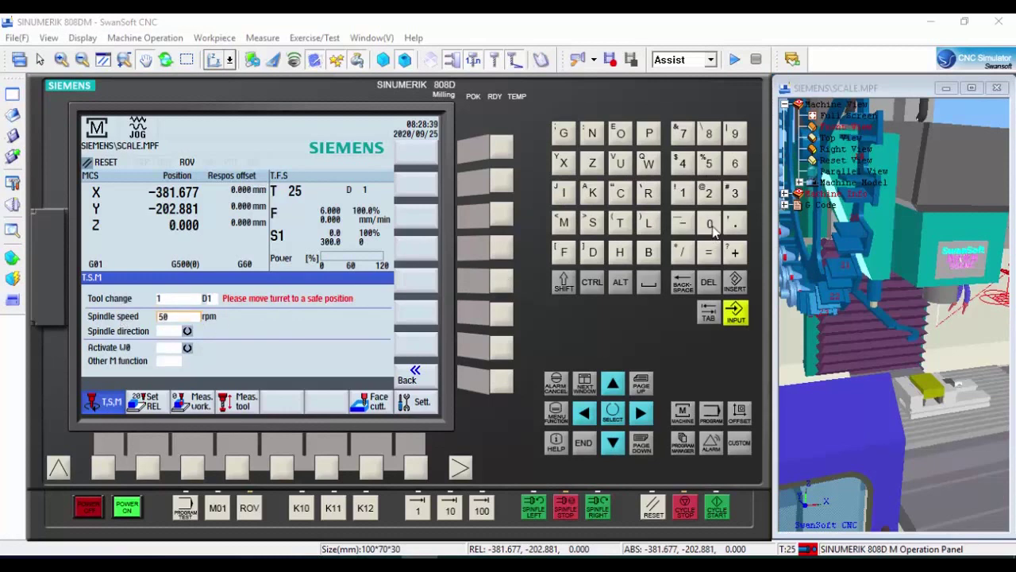
left_click(615, 448)
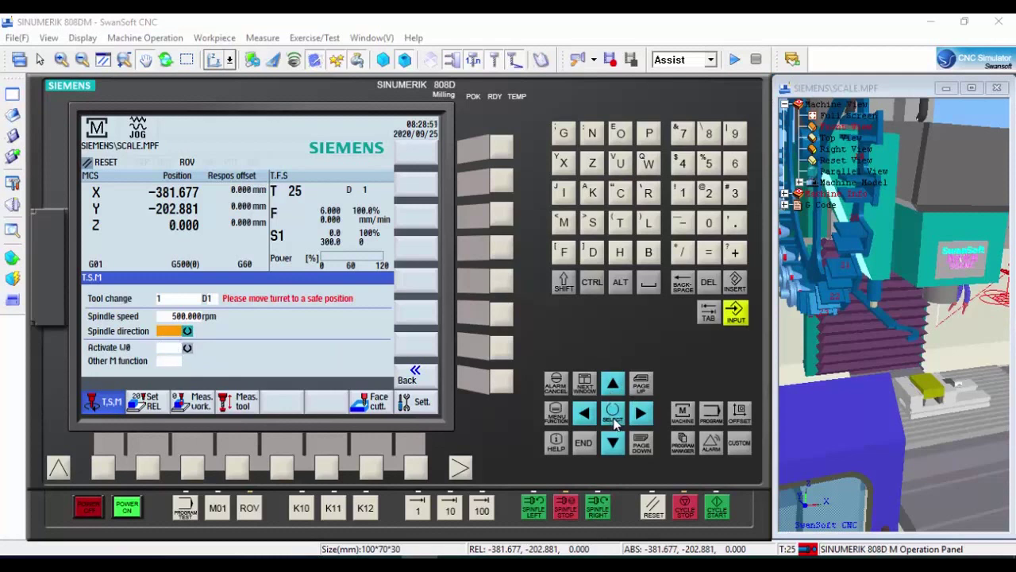
left_click(616, 425)
left_click_drag(883, 421, 887, 384)
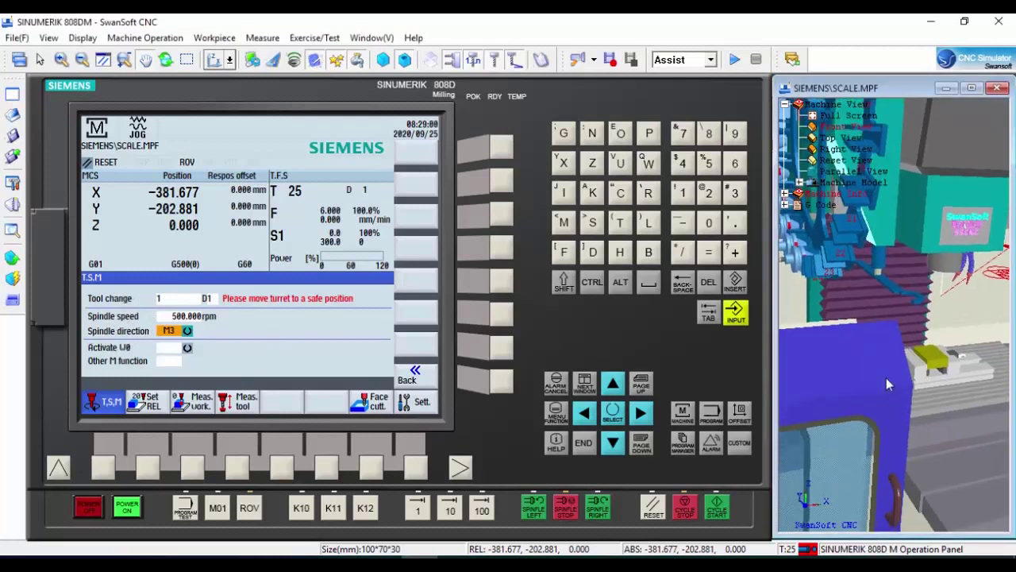
Execute the tool change to tool 1 with the spindle running, and view the tool above the clamped workpiece.
left_click(737, 317)
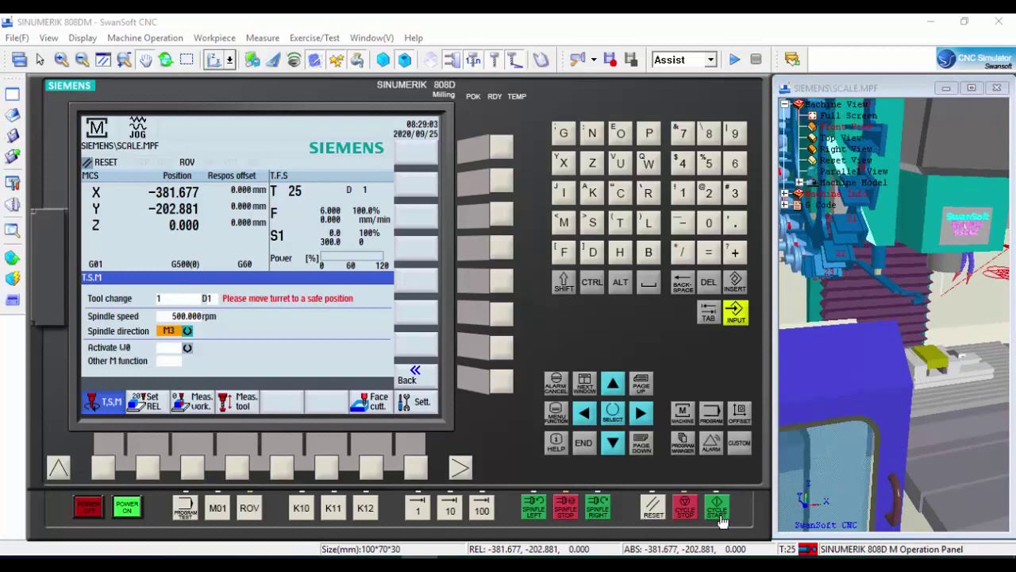
left_click(718, 514)
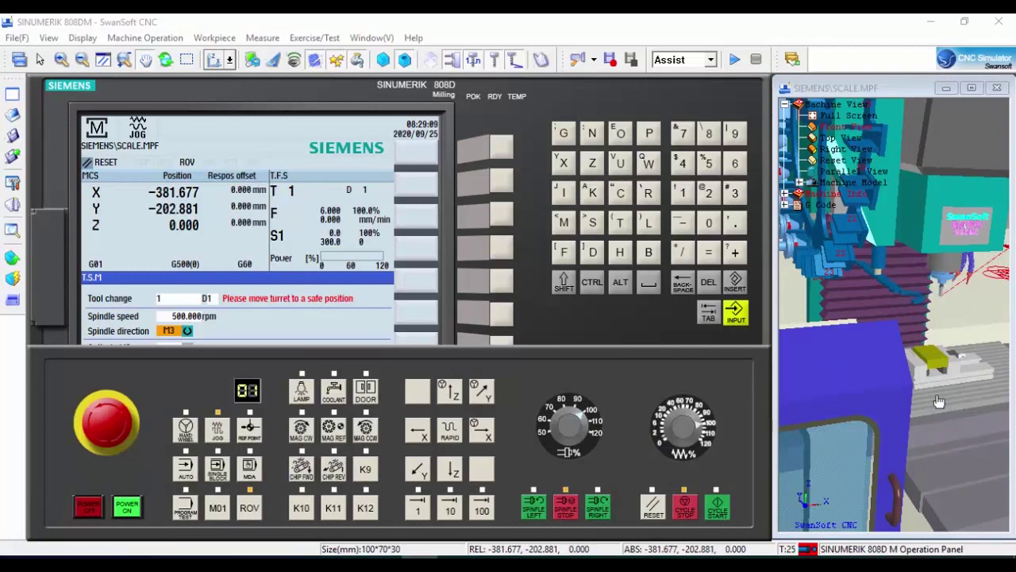
middle_click_drag(937, 385, 937, 355)
scroll(935, 339, "up", 4)
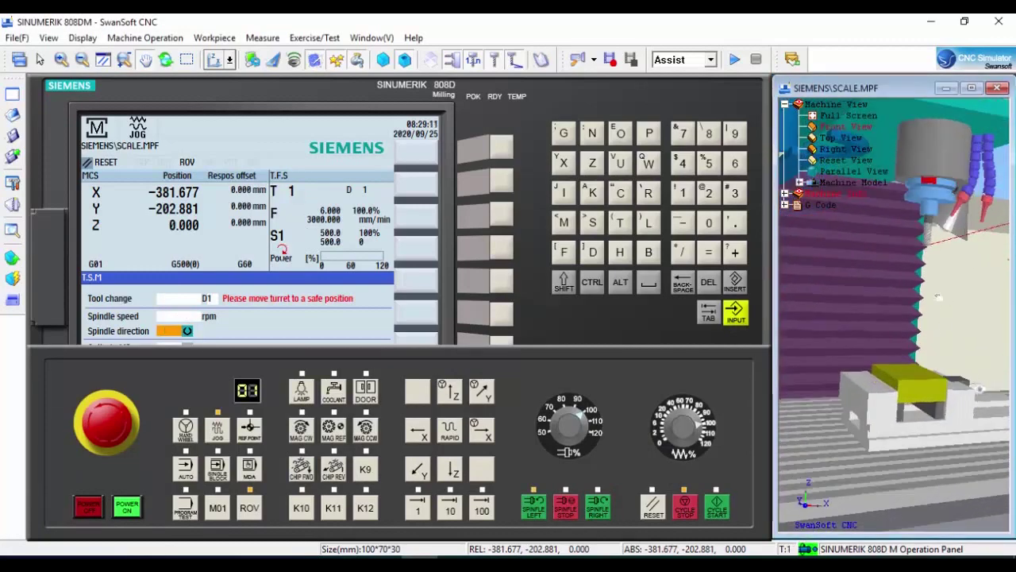
left_click_drag(921, 280, 899, 342)
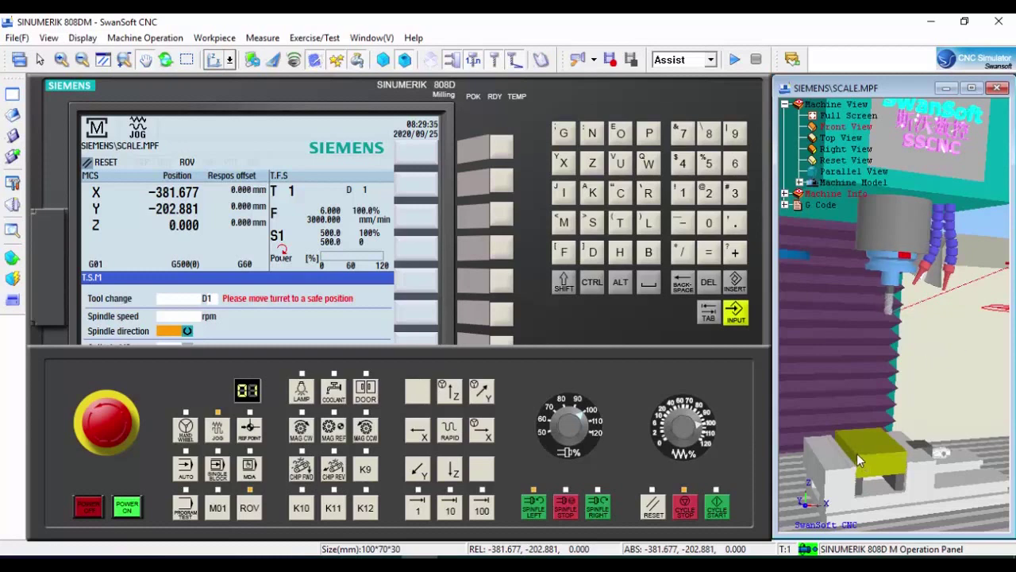
Start a workpiece edge measurement in X, saving to G54 with the measuring direction set to plus.
key("alt+Tab")
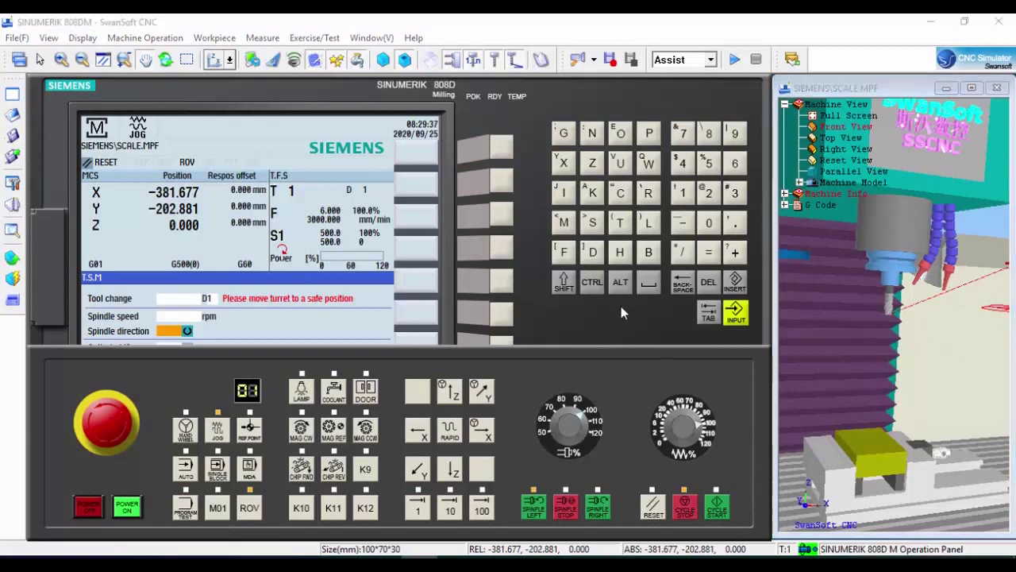
mouse_move(626, 343)
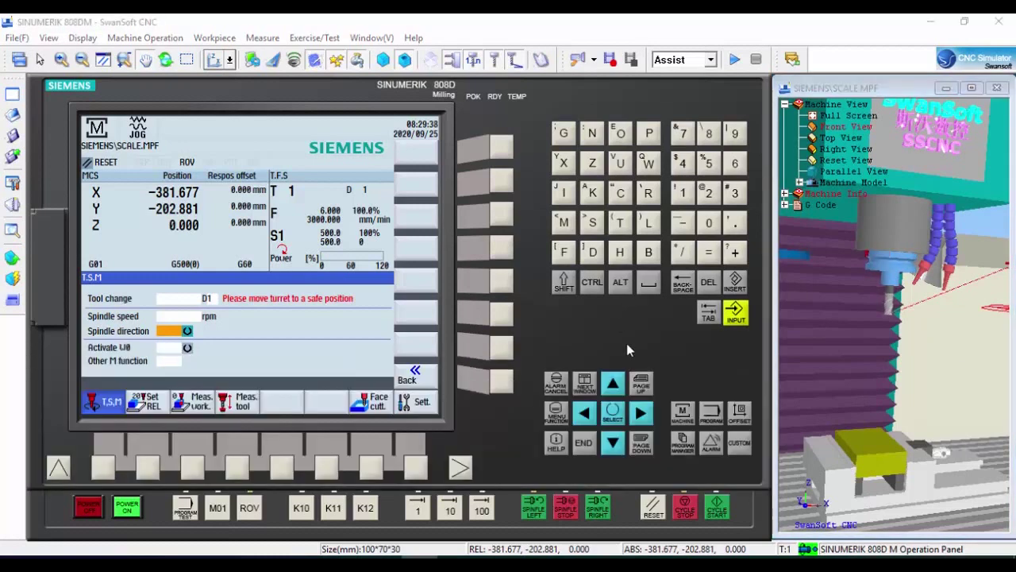
left_click(192, 471)
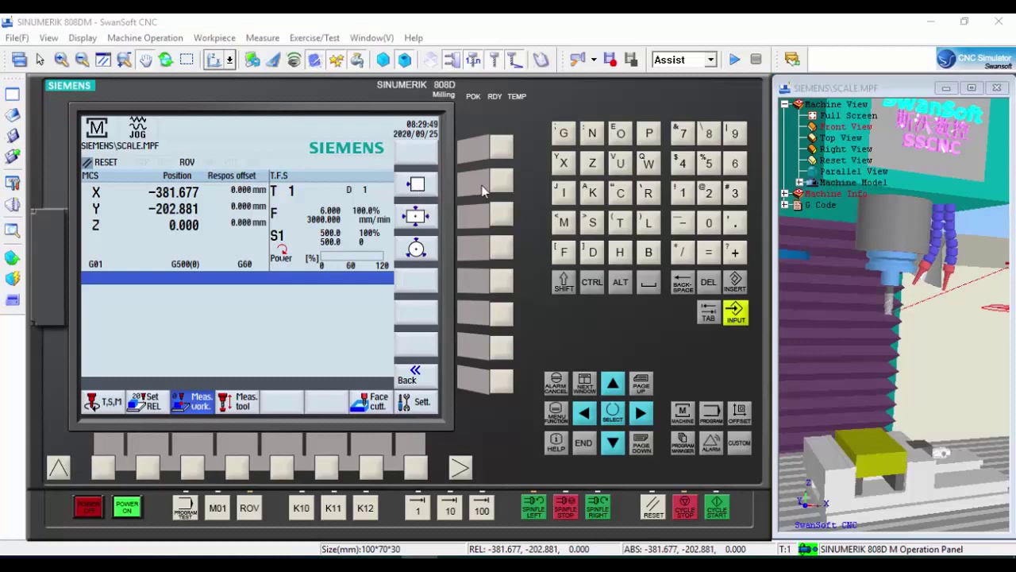
left_click(505, 186)
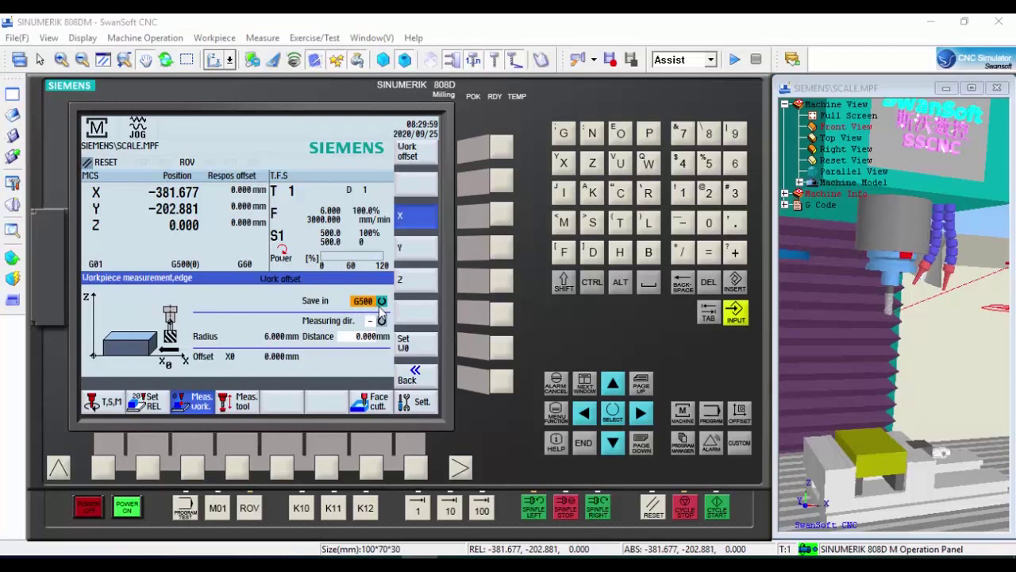
left_click(613, 418)
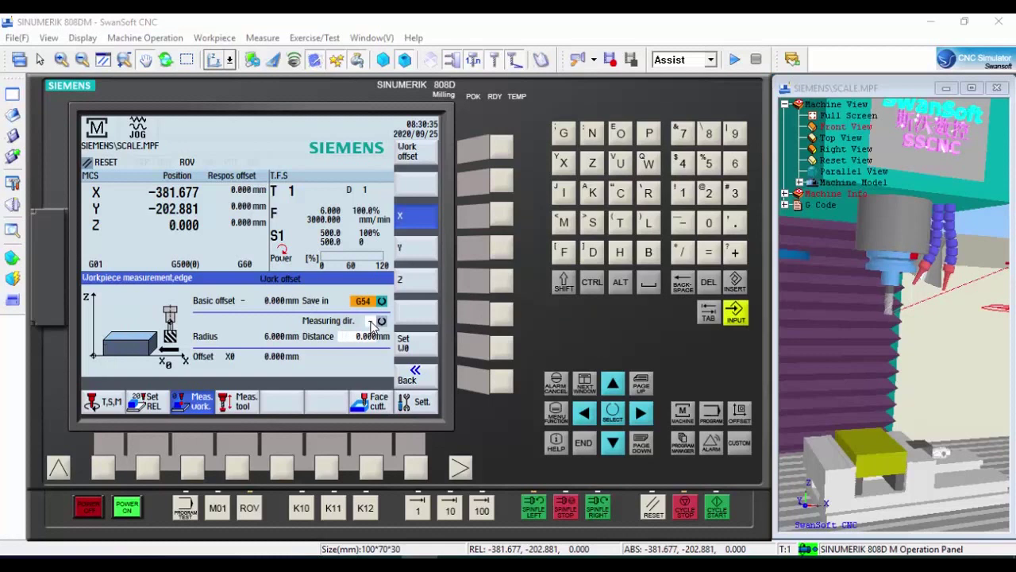
left_click(620, 442)
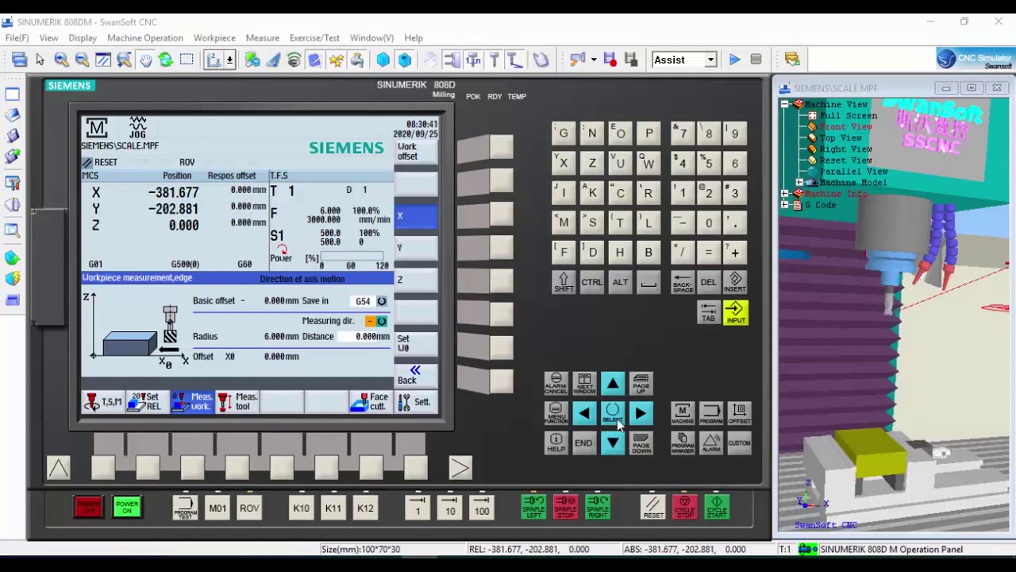
left_click(615, 417)
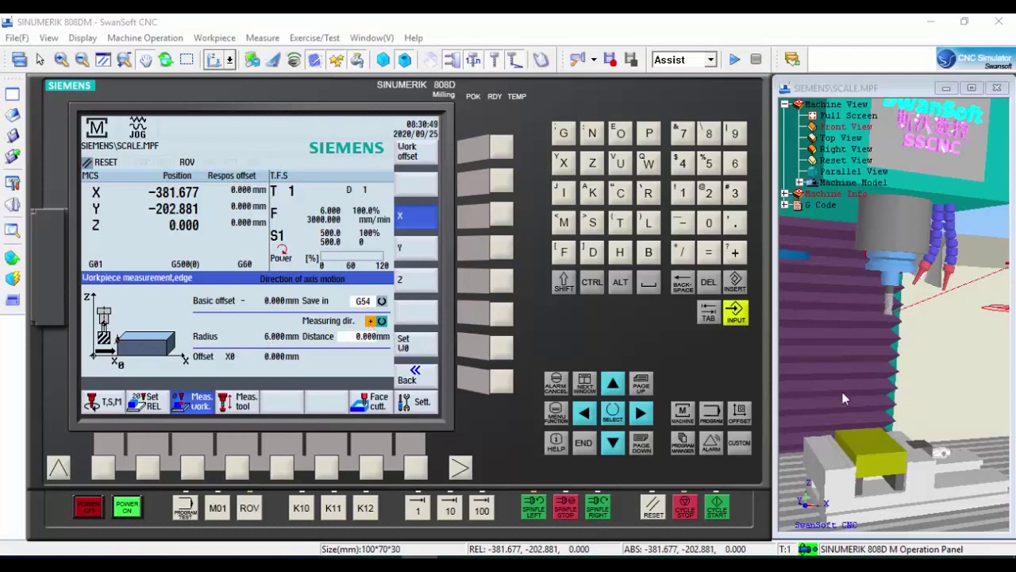
Jog the tool to the minus-X side of the workpiece and lower it, reaching about X-451 and Z-180.
scroll(937, 393, "up", 3)
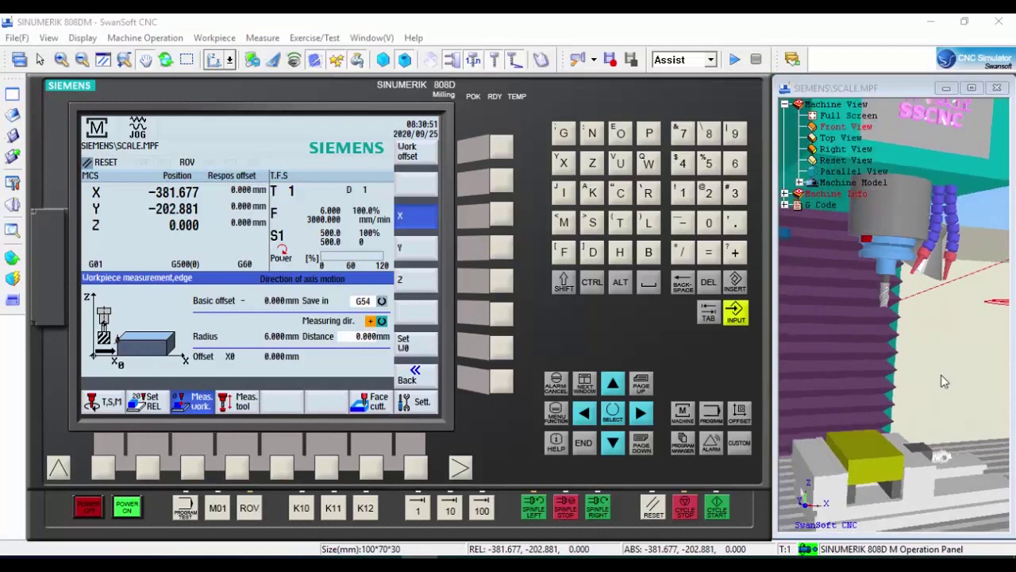
left_click(214, 58)
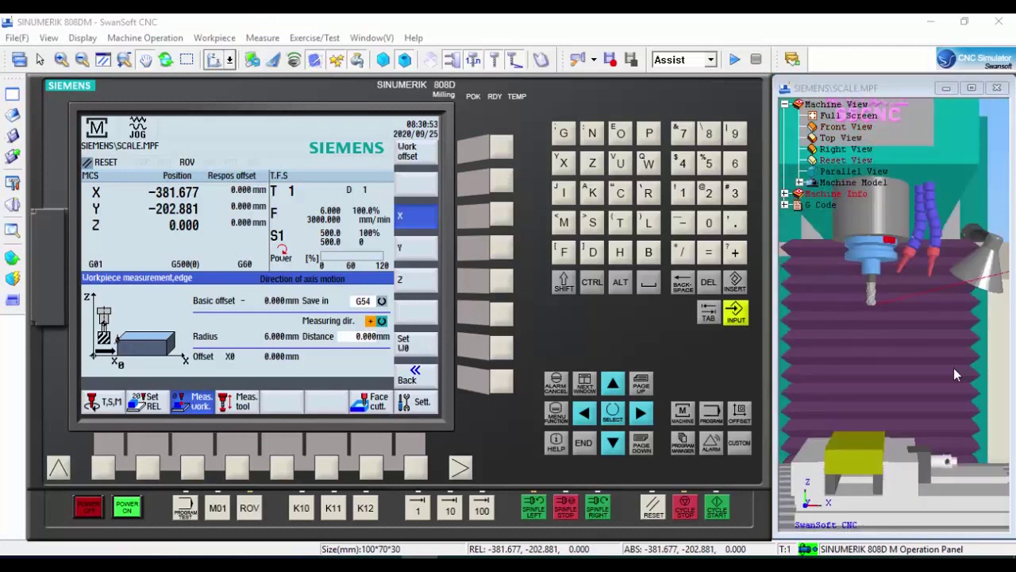
scroll(884, 364, "up", 4)
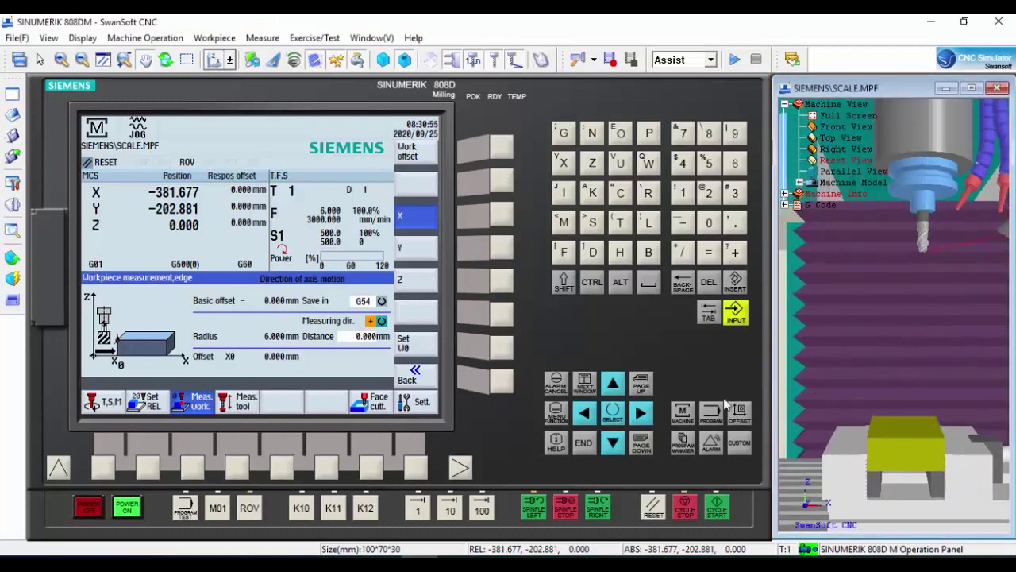
left_click(511, 513)
left_click(421, 433)
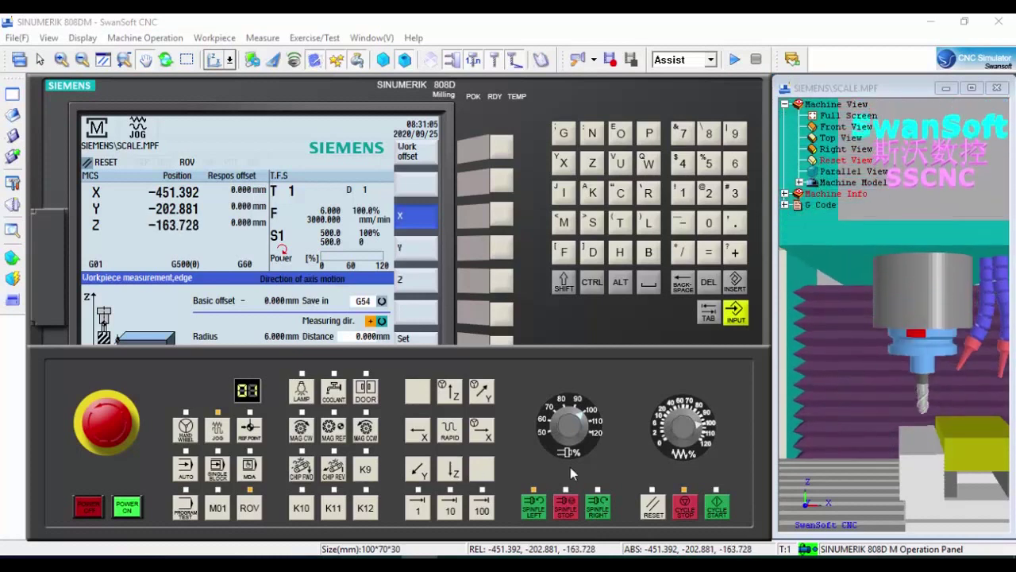
scroll(932, 453, "up", 8)
left_click_drag(856, 399, 804, 342)
left_click(455, 478)
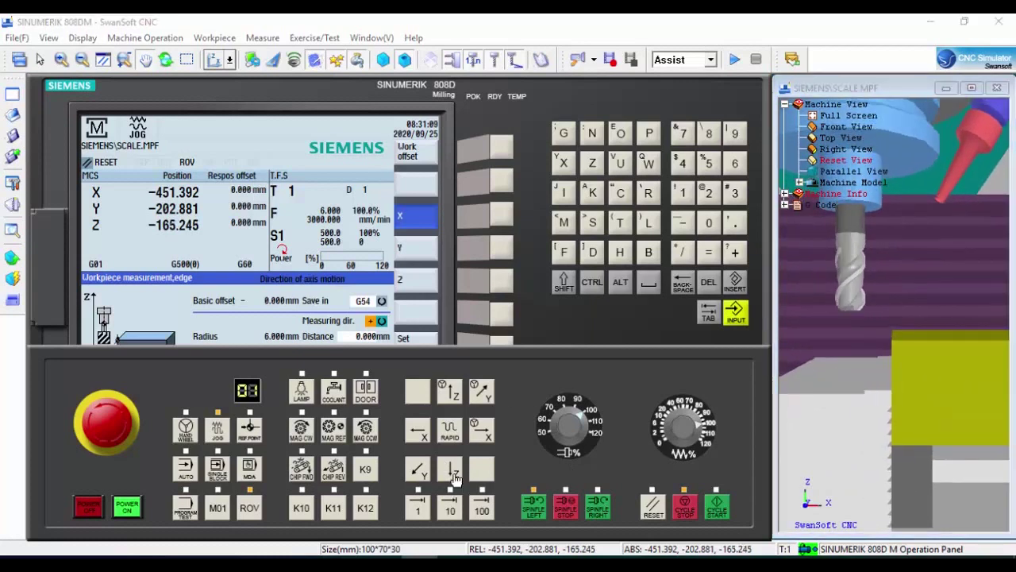
left_click_drag(839, 424, 870, 409)
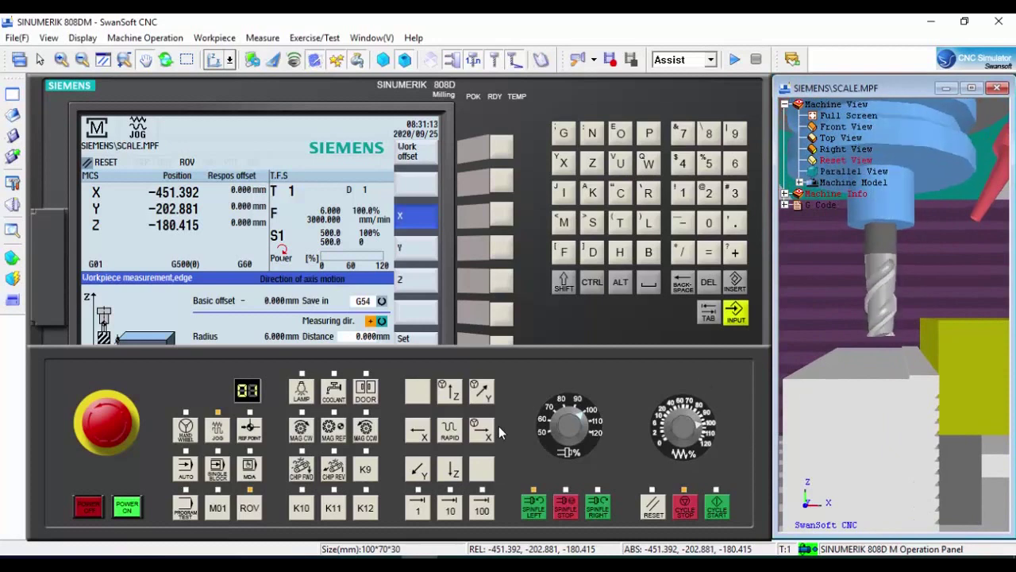
Jog the tool in +X to the workpiece edge at about X-440.9, finishing the approach with 10% feed override.
left_click(486, 435)
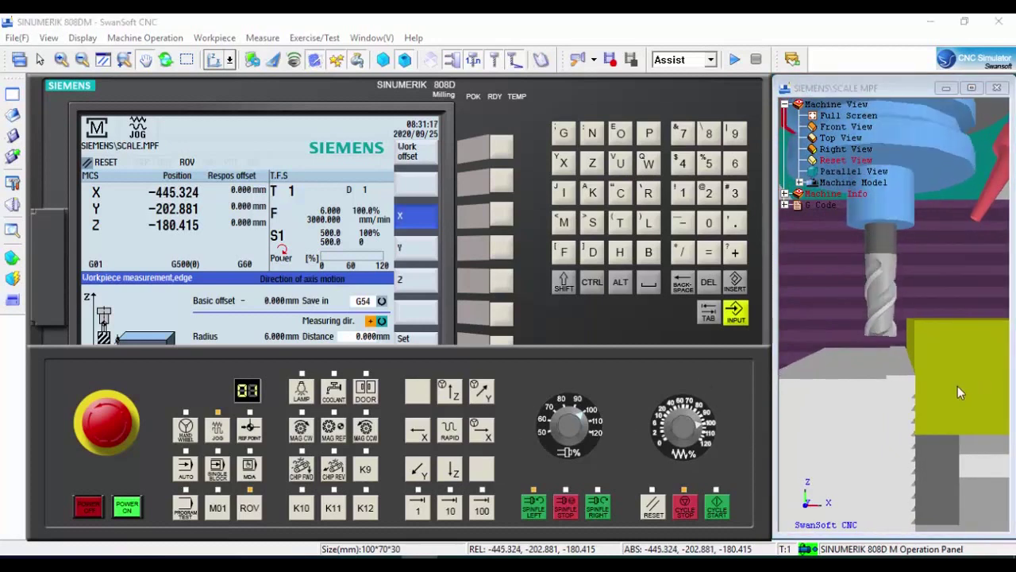
left_click(481, 432)
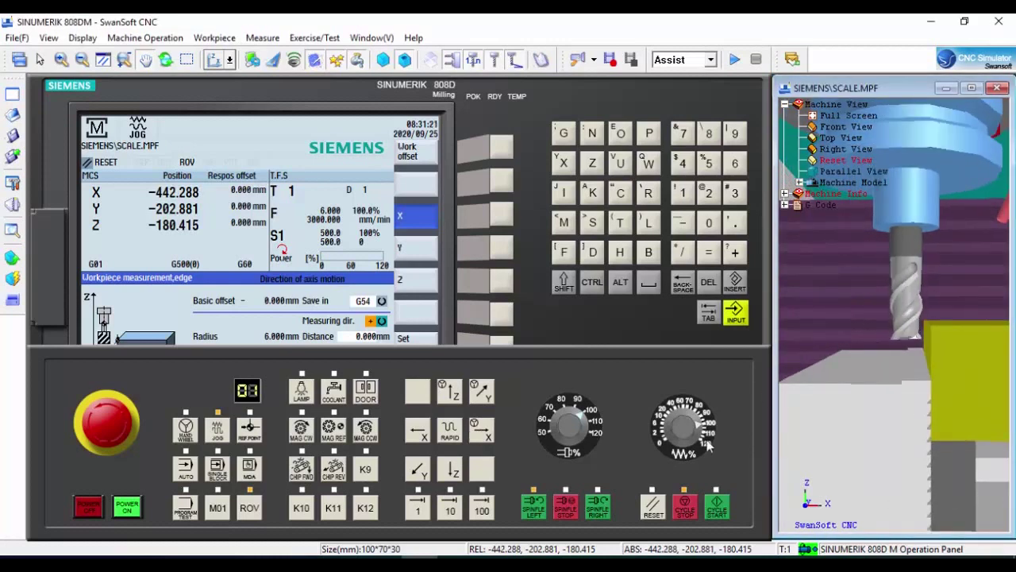
left_click(666, 421)
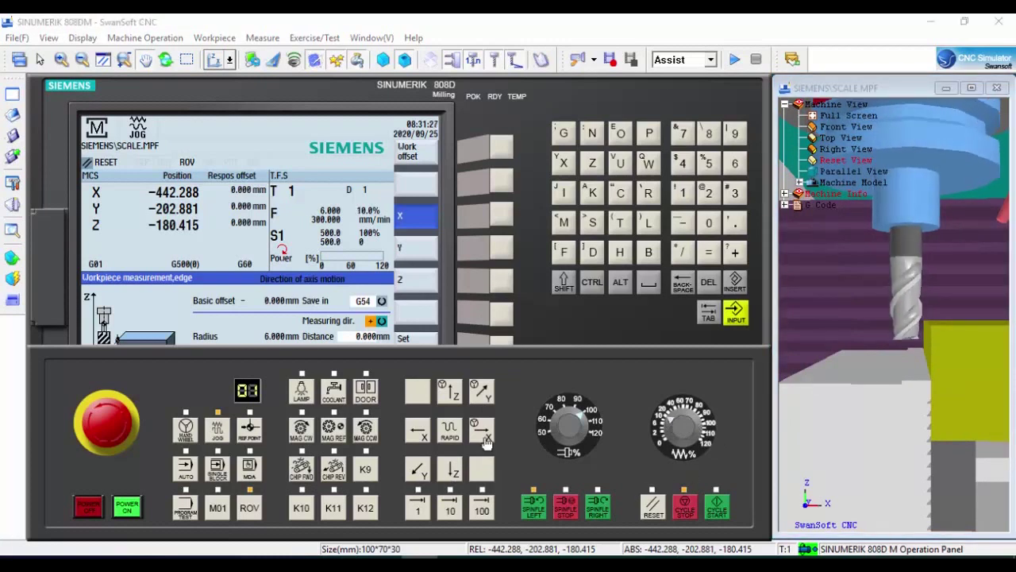
left_click(485, 435)
left_click(487, 443)
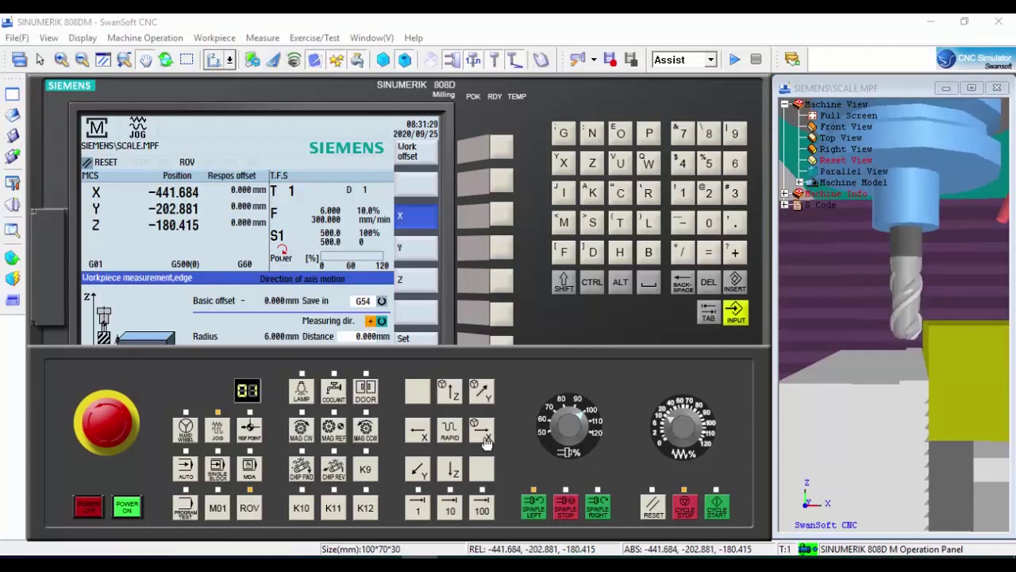
left_click(487, 442)
left_click(486, 442)
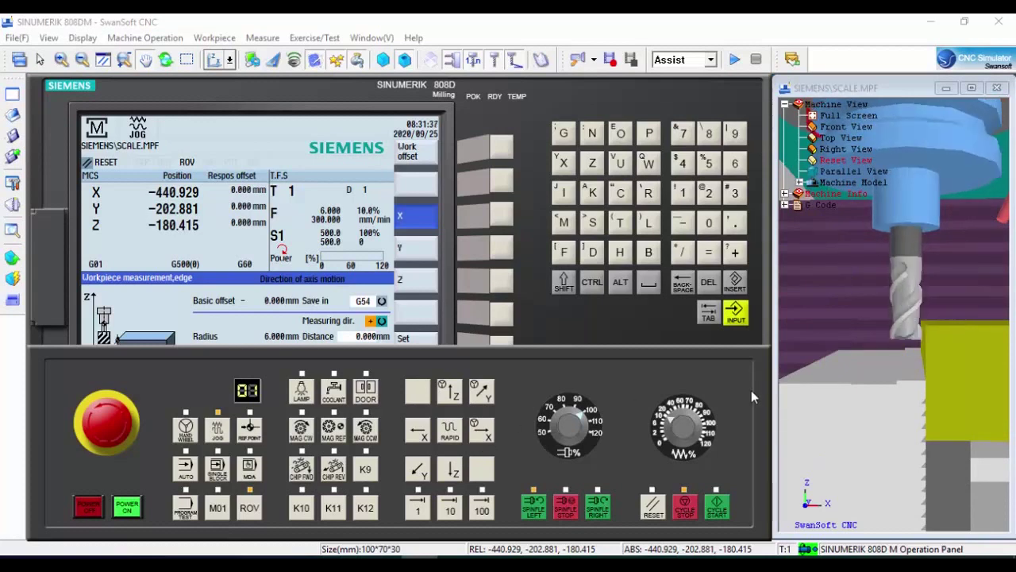
Restore the feed override to 100% and raise the tool clear of the workpiece to about Z-125.7.
left_click(701, 429)
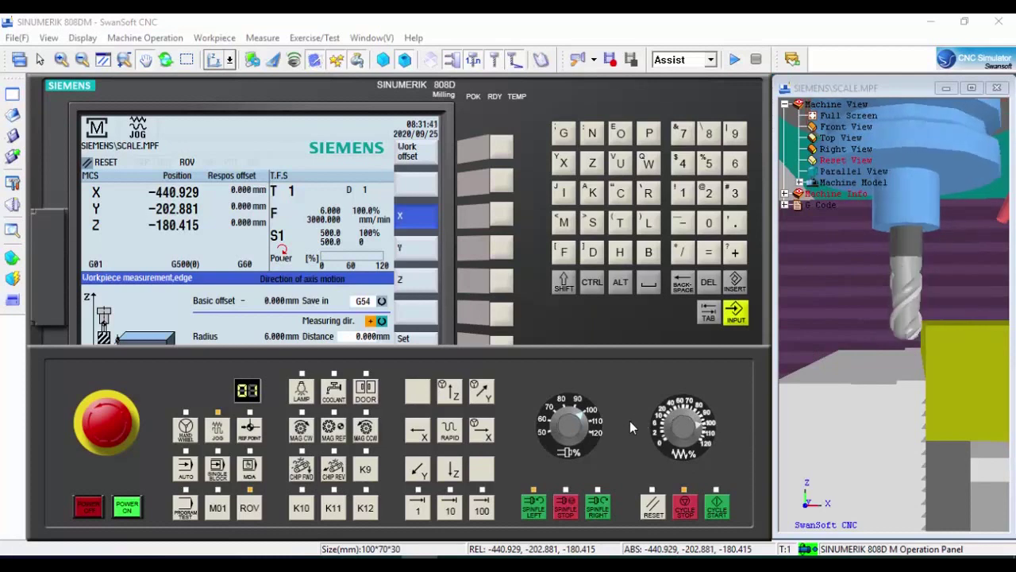
left_click(457, 399)
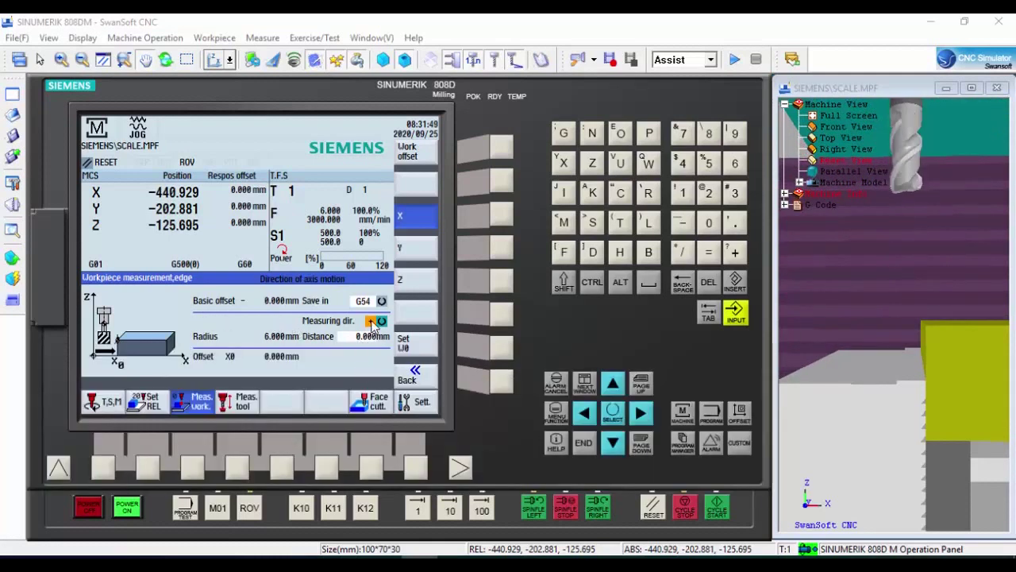
Enter a distance of 0 mm, set the X work zero in G54, and switch the edge measurement to Y.
left_click(613, 443)
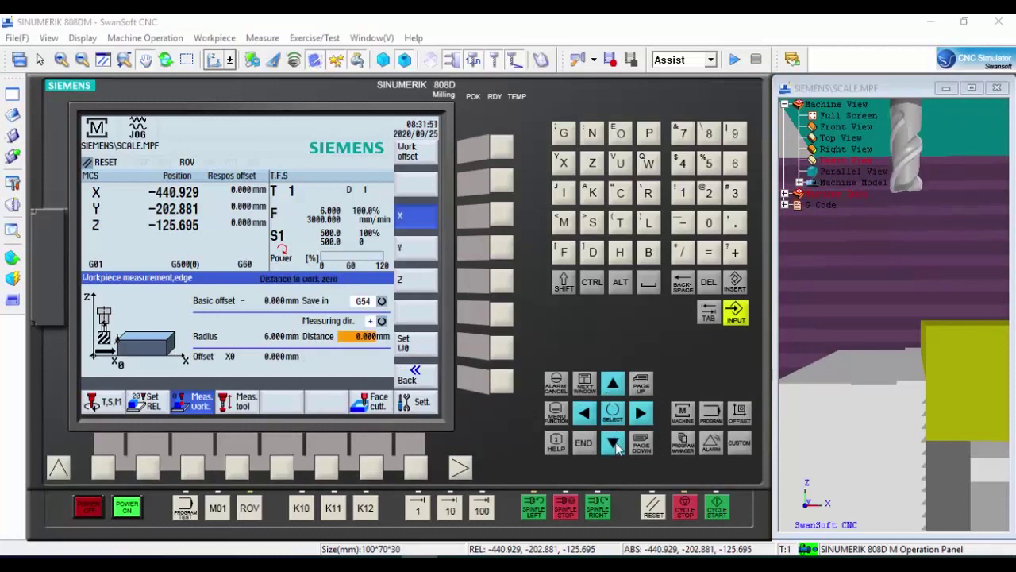
left_click(708, 225)
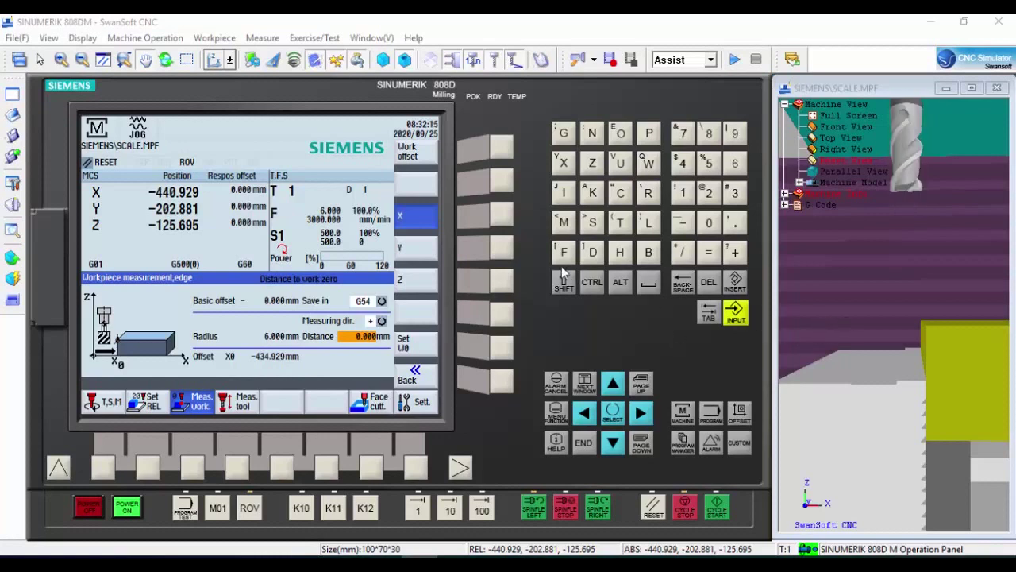
left_click(508, 255)
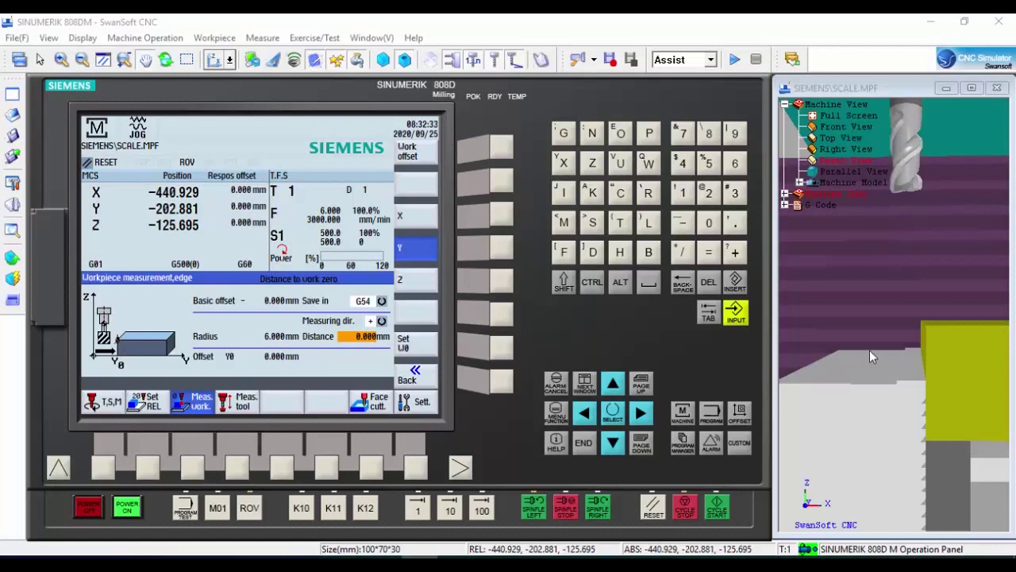
Jog the raised tool in +X over the workpiece to about X-407.4.
left_click_drag(857, 356, 821, 368)
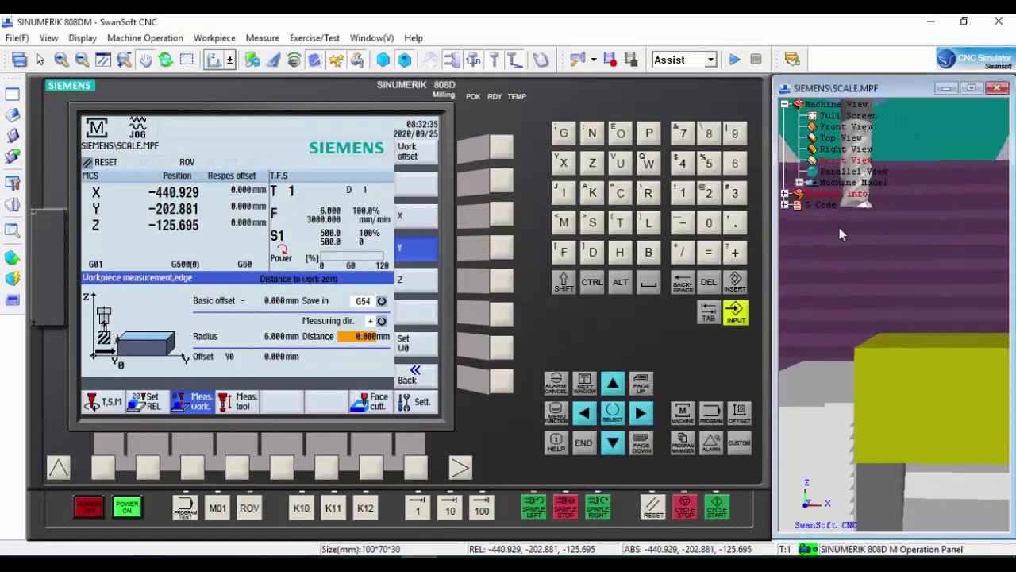
left_click(507, 515)
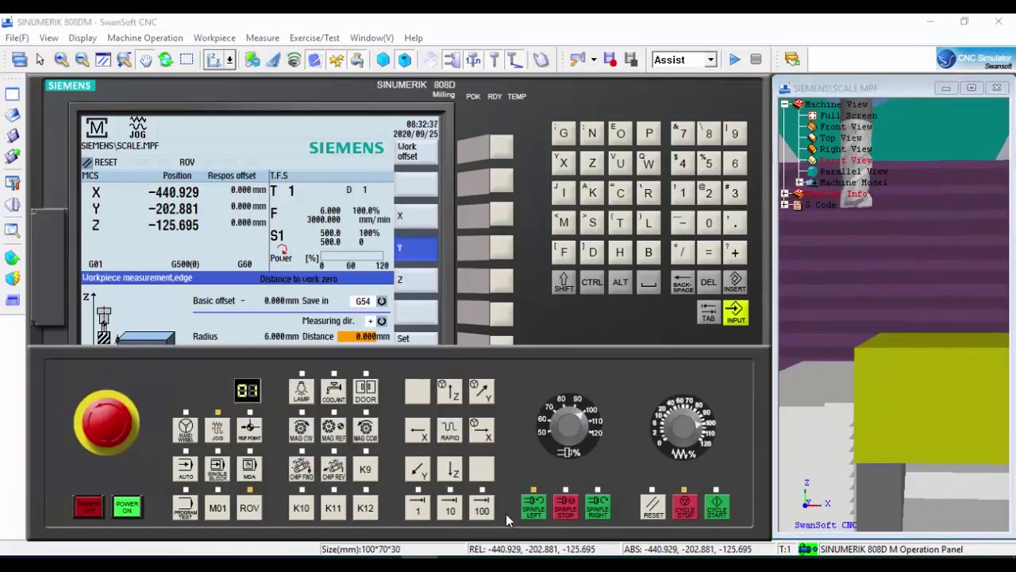
left_click(482, 432)
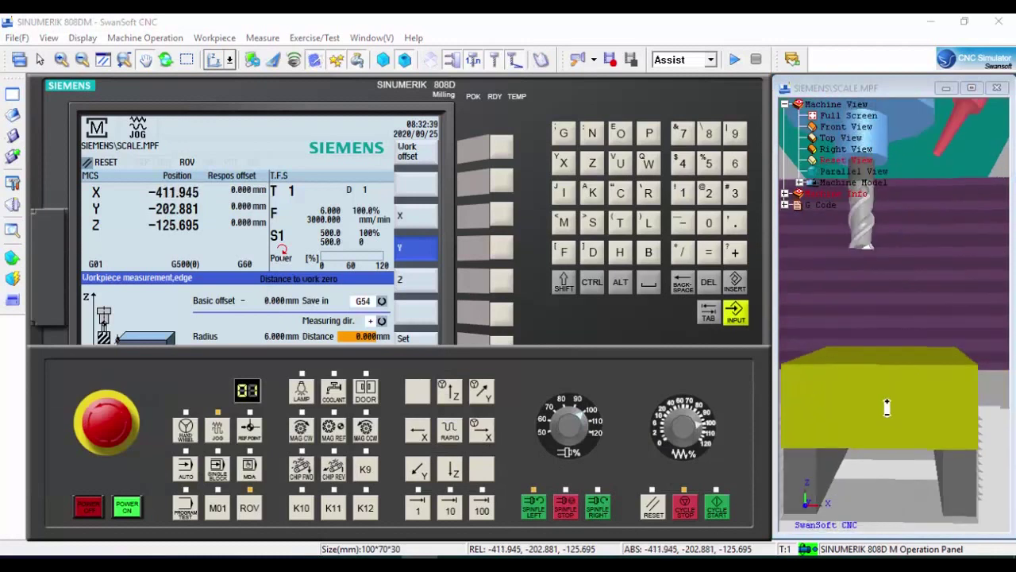
left_click(483, 434)
left_click(484, 436)
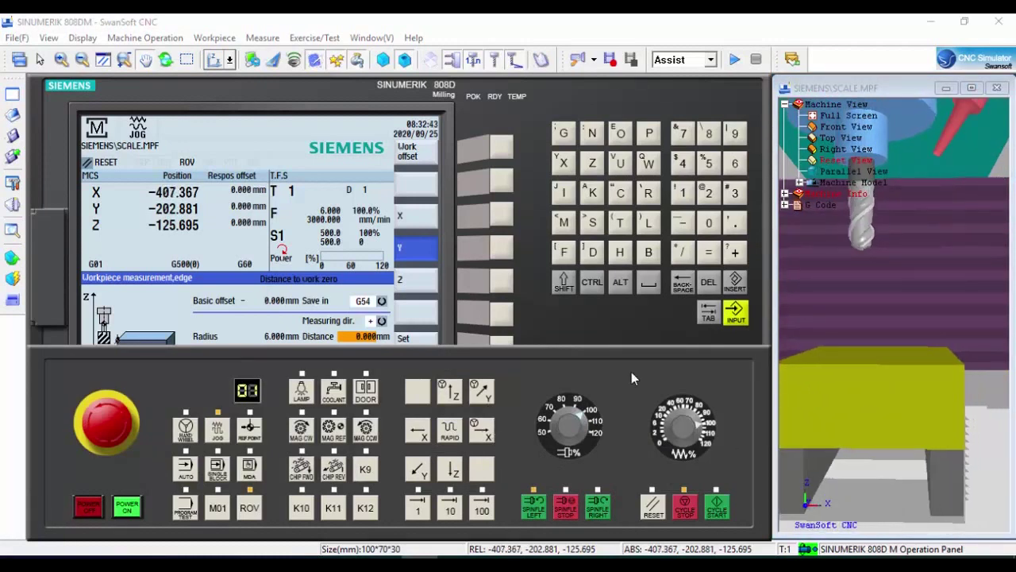
Switch to the right view and jog the tool clear of the workpiece's minus-Y side, to about Y-273.1.
left_click(835, 149)
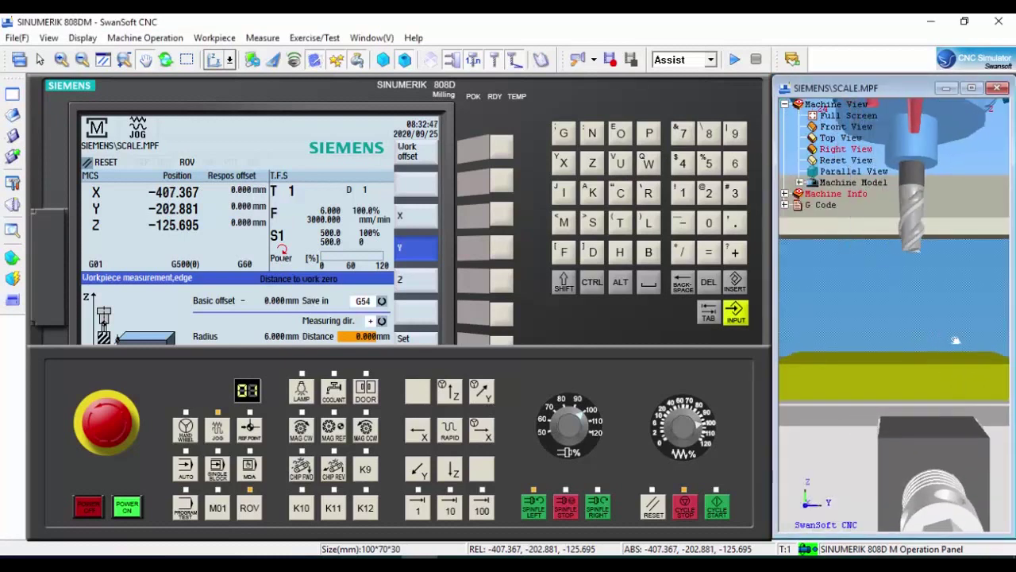
left_click_drag(933, 336, 959, 335)
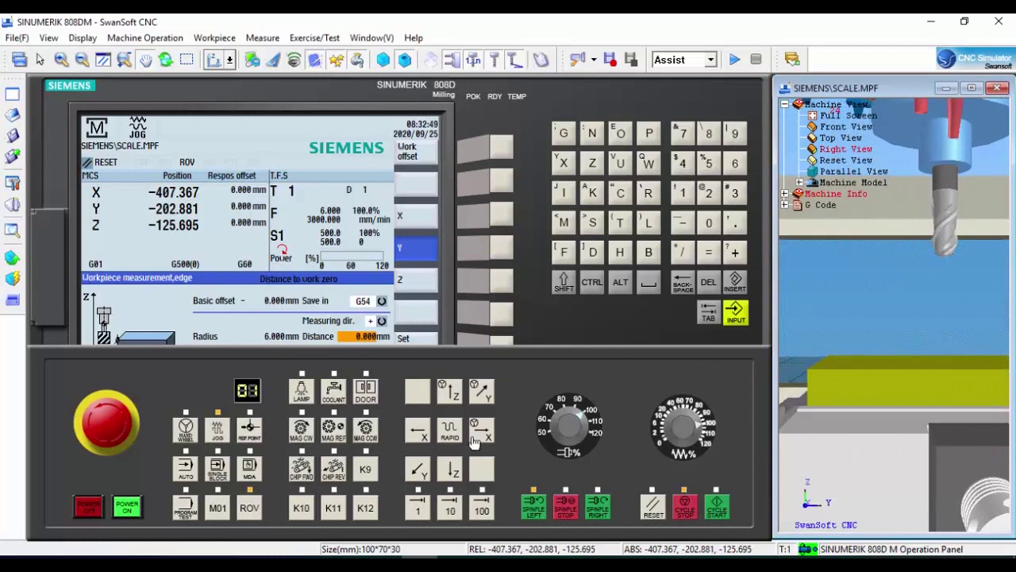
left_click(421, 476)
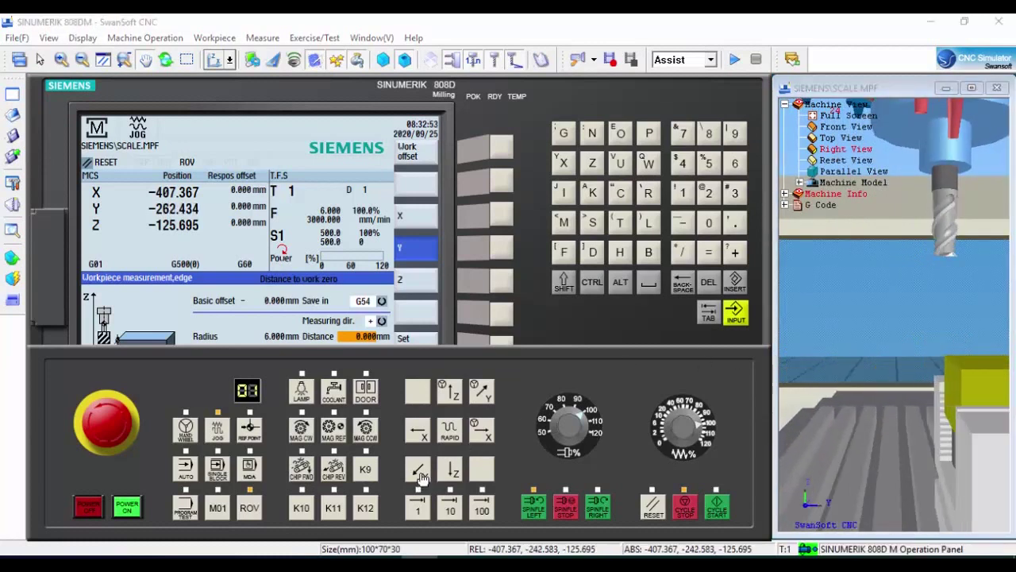
left_click_drag(931, 422, 872, 434)
Lower the tool beside the workpiece to about Z-182.2.
left_click(457, 476)
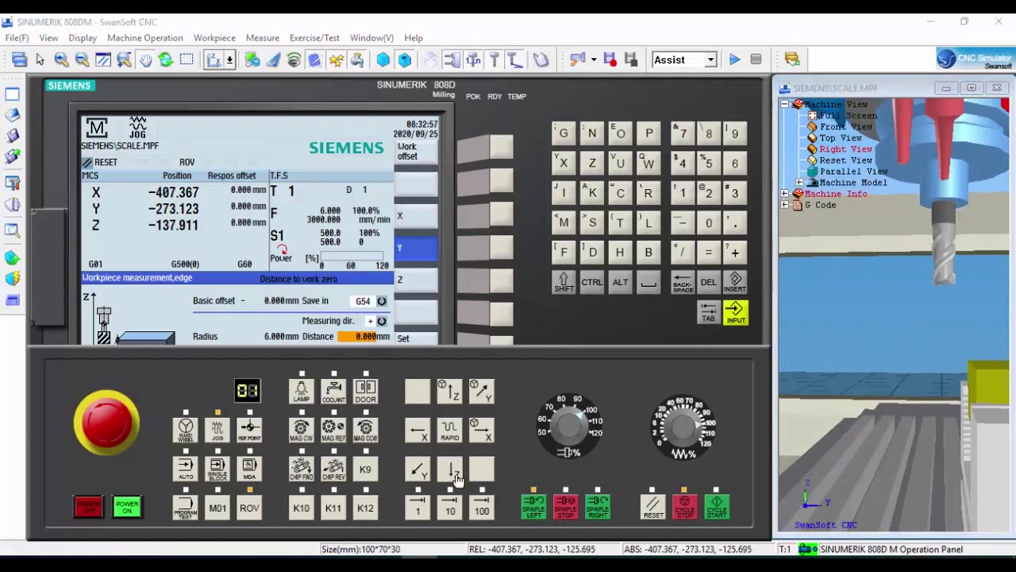
left_click_drag(796, 417, 848, 375)
left_click(453, 476)
left_click(915, 412)
left_click(450, 470)
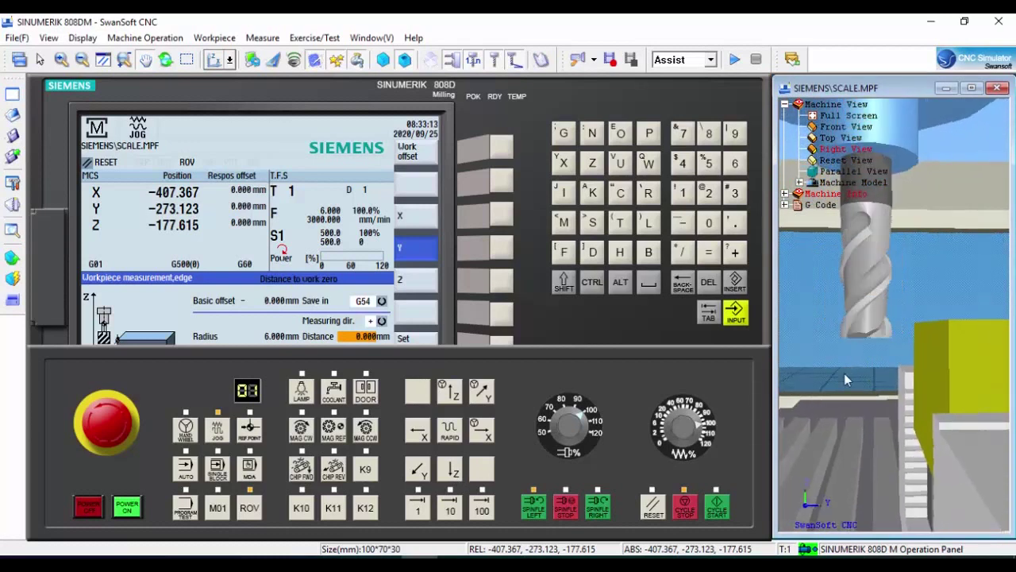
left_click(450, 468)
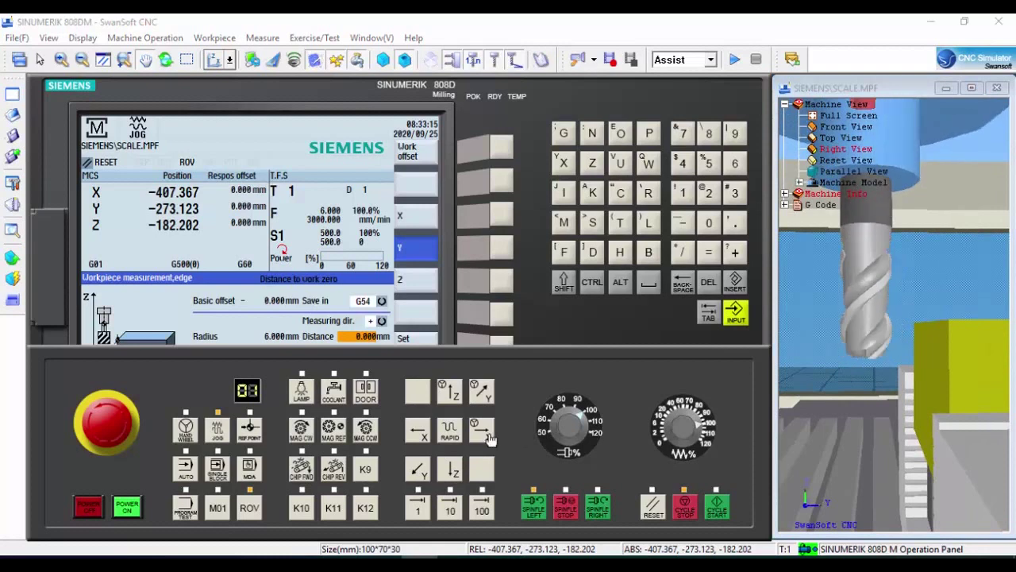
Jog the tool in +Y to the workpiece edge at about Y-265.9, finishing the approach with 10% feed override.
left_click(482, 390)
left_click_drag(873, 372, 865, 373)
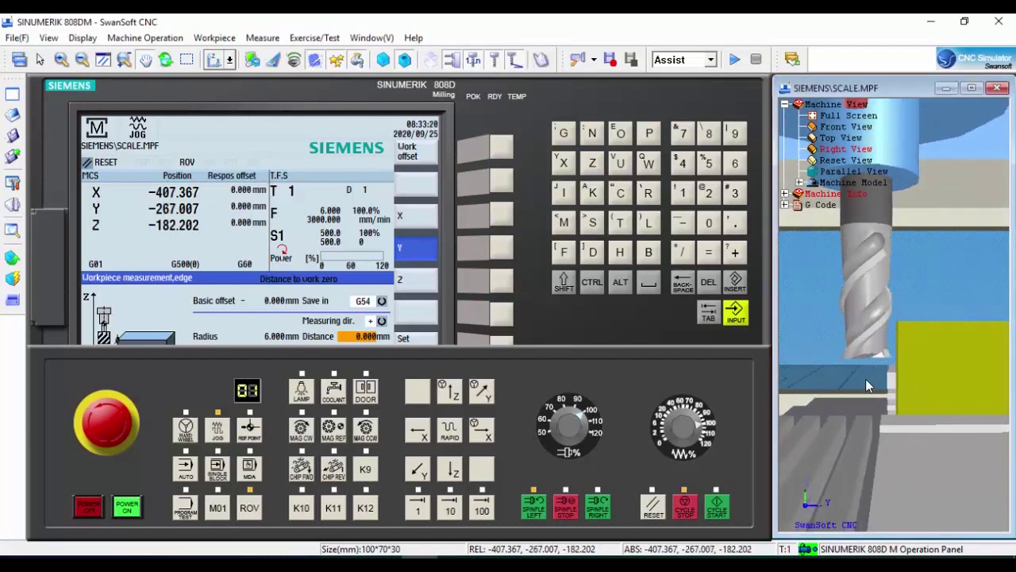
left_click(670, 420)
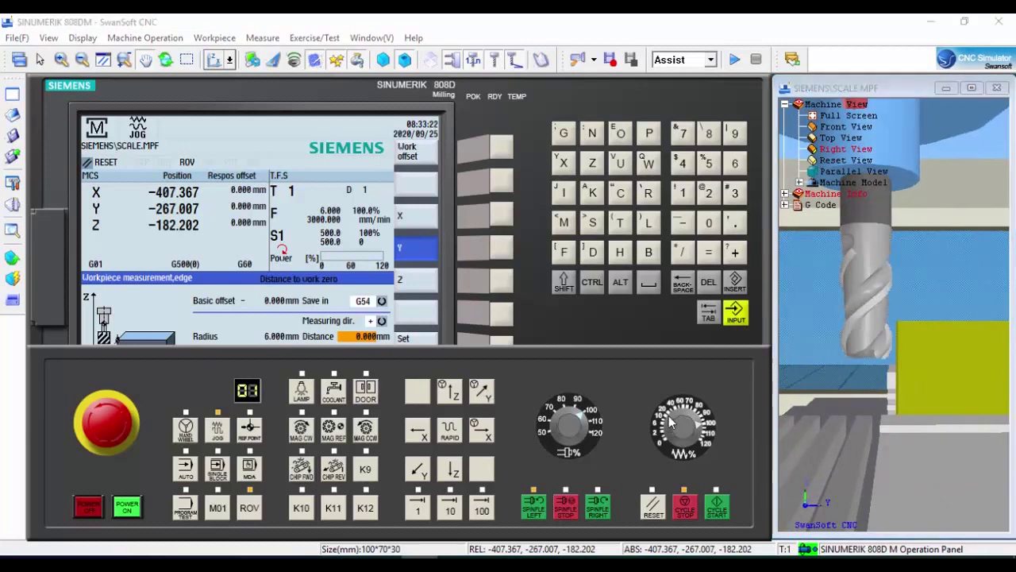
left_click(482, 390)
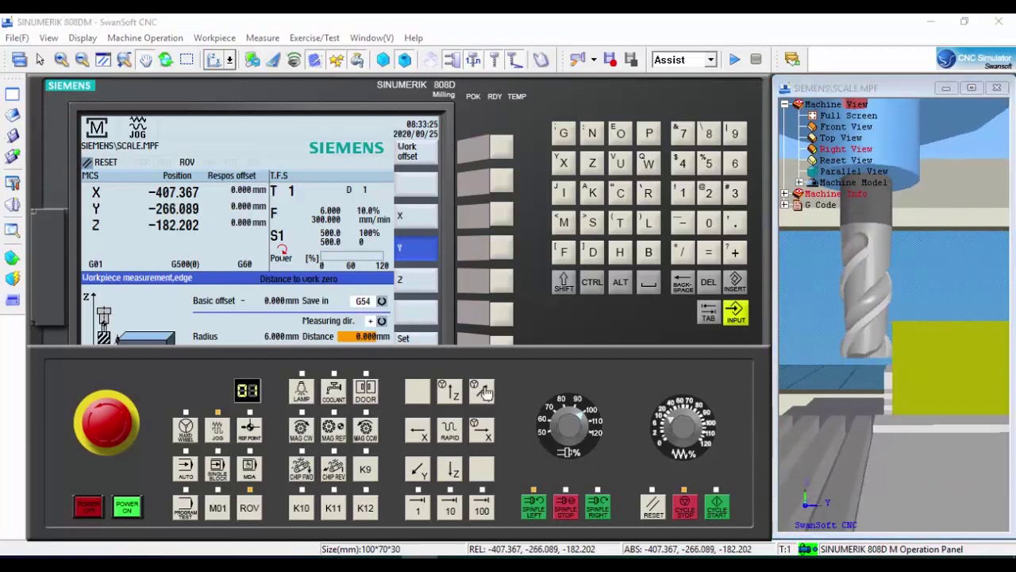
left_click(482, 390)
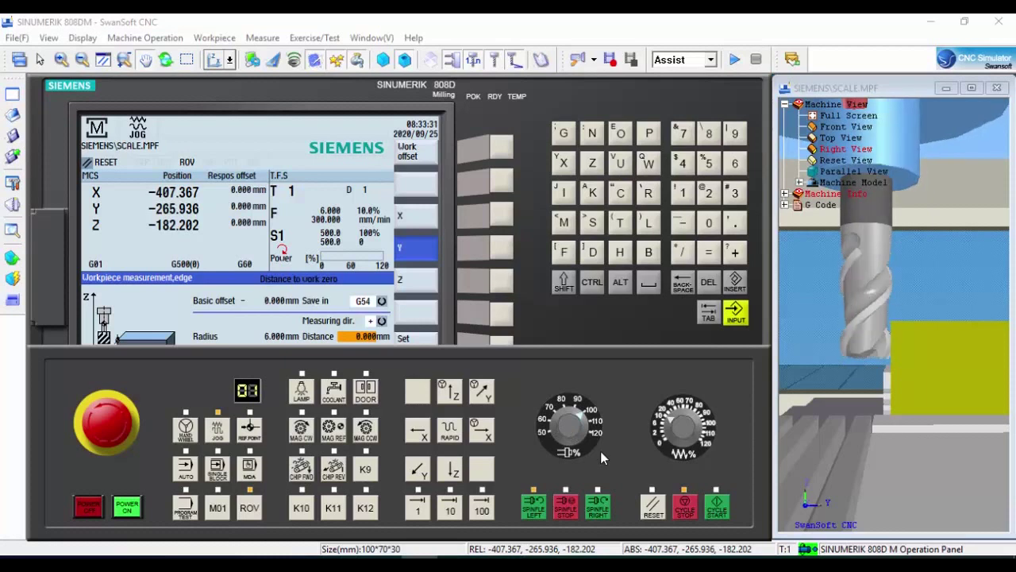
Raise the feed override to 105% and retract the tool above the workpiece to about Z-148.4.
left_click(704, 428)
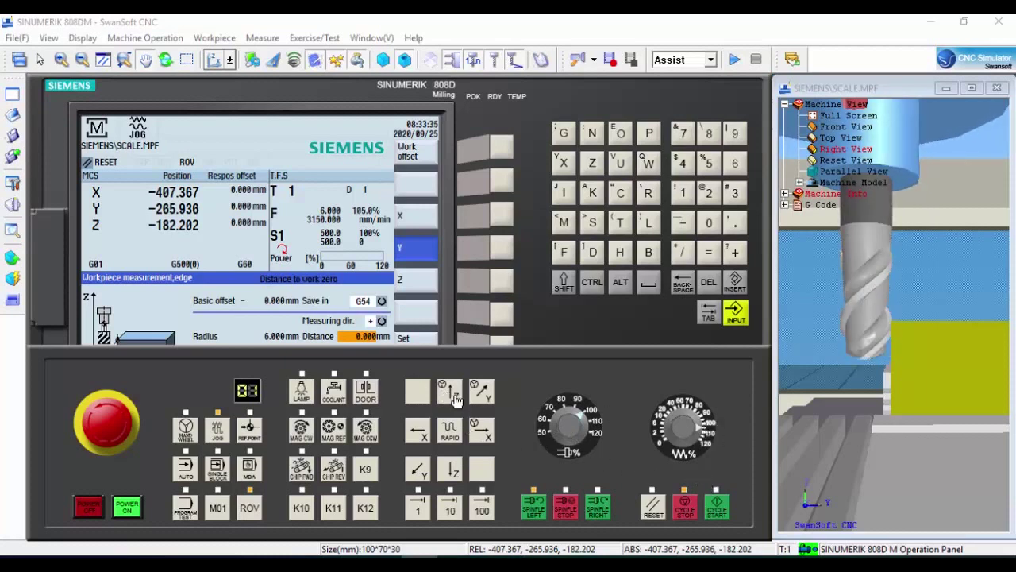
left_click(455, 397)
left_click(455, 396)
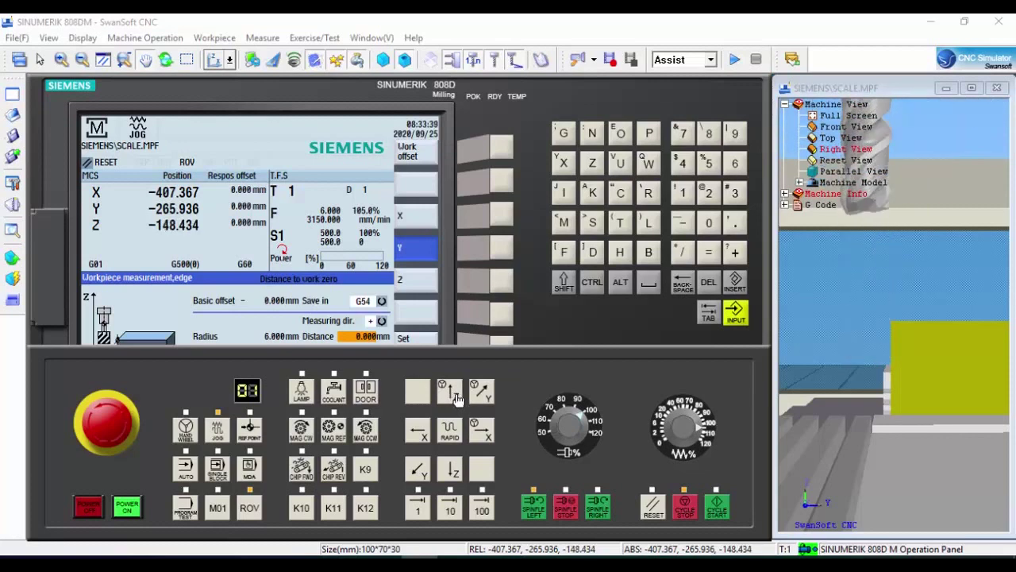
Enter a distance of 0 mm, set the Y work zero in G54, and stop the spindle with a reset.
left_click(223, 323)
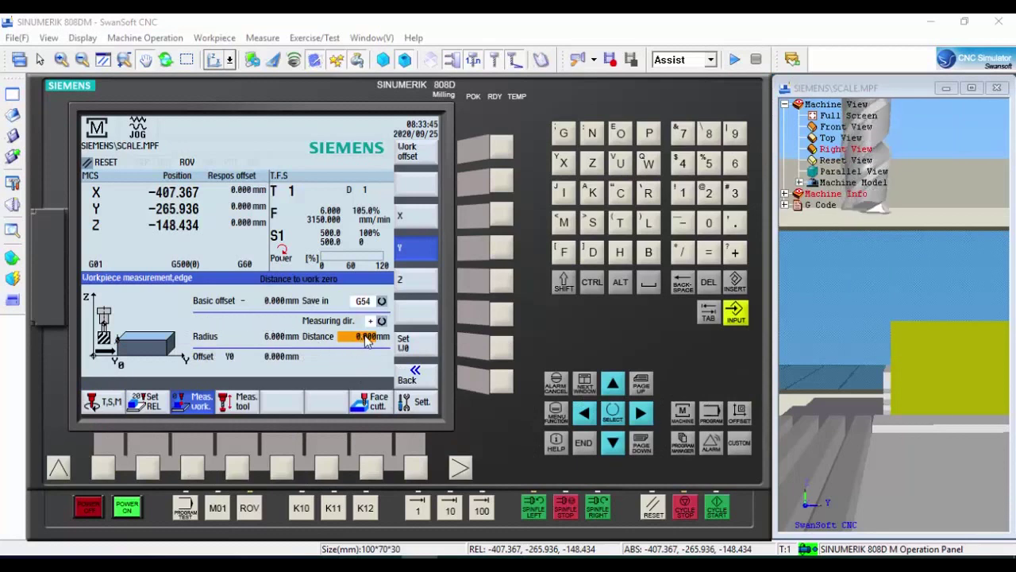
left_click(708, 226)
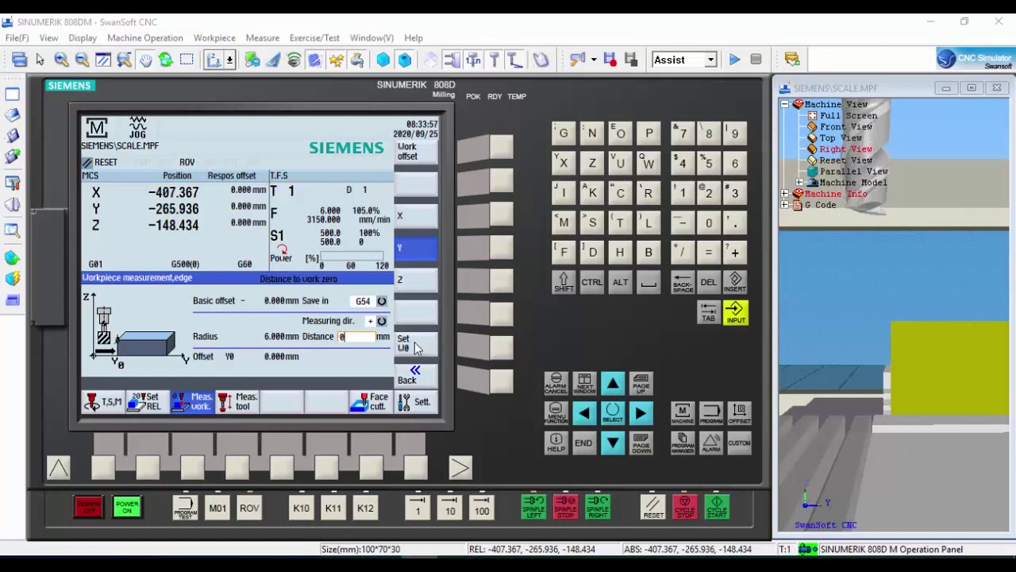
left_click(506, 354)
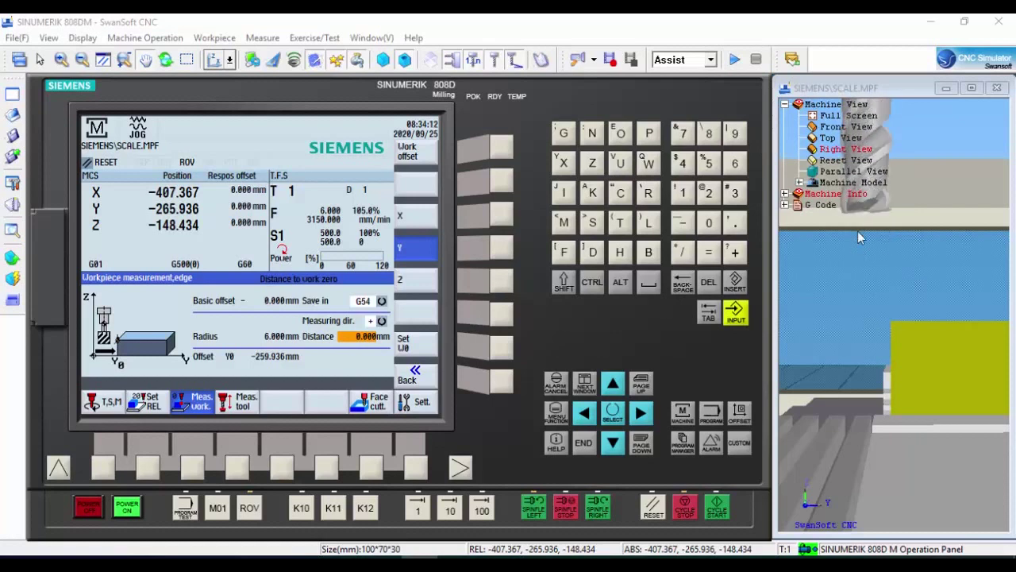
left_click(656, 512)
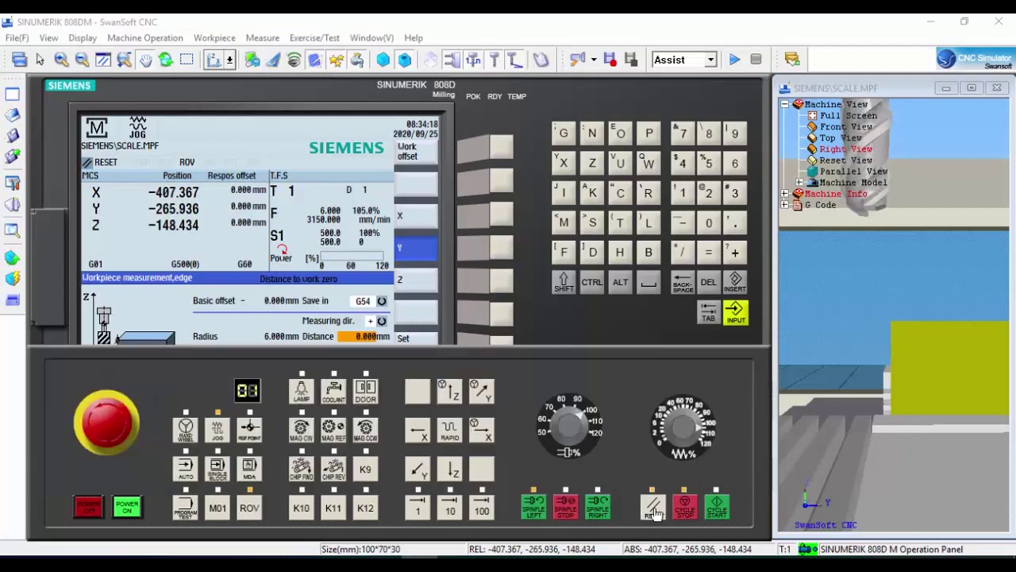
left_click(623, 316)
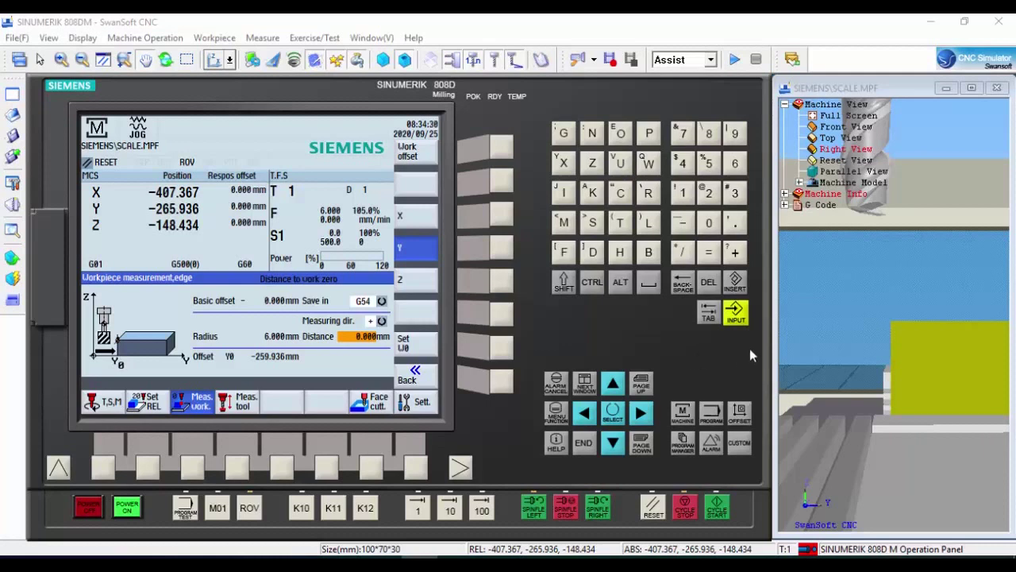
Check the G54 X and Y values in the work offset table, and return to the workpiece measurement screen.
left_click(739, 415)
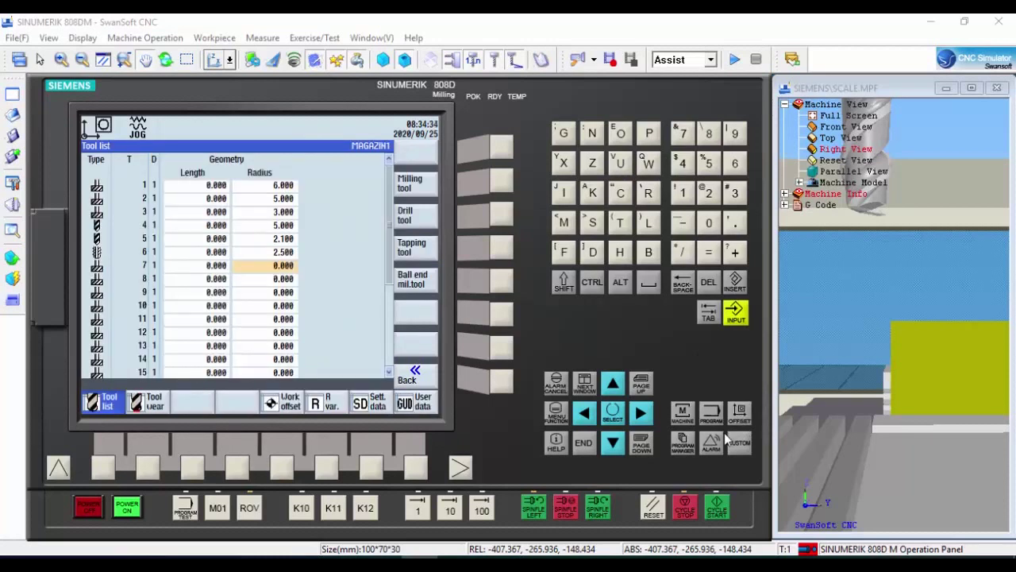
left_click(278, 469)
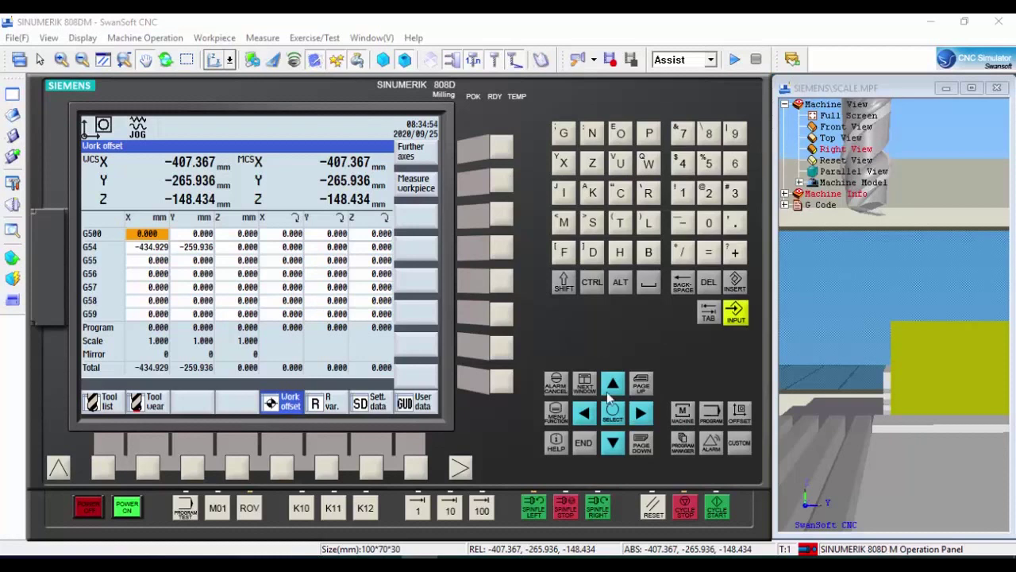
left_click(682, 416)
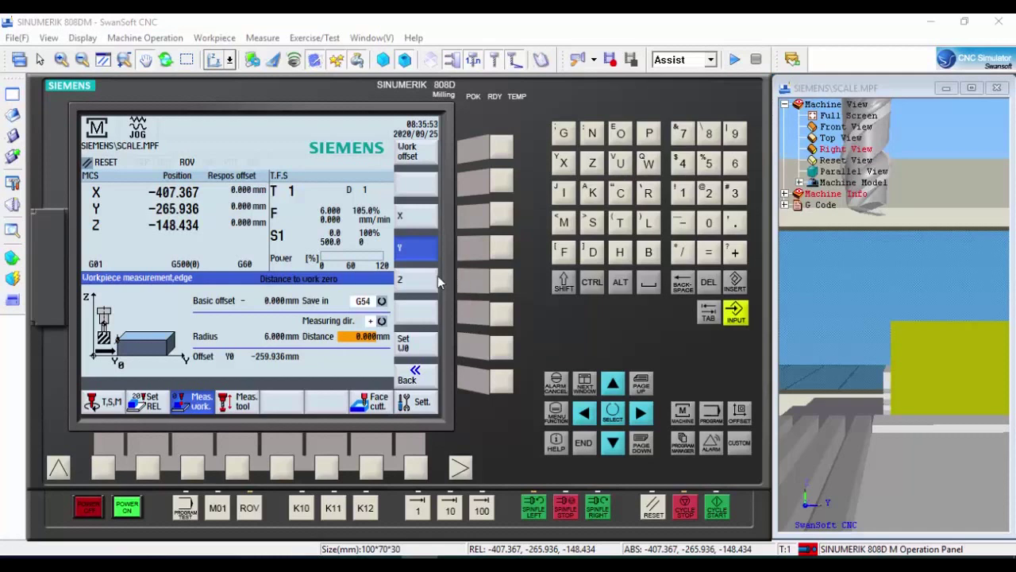
Raise the tool high above the workpiece to about Z-44.5 to make room for the height gauge.
left_click(871, 338)
scroll(867, 340, "down", 6)
left_click_drag(883, 325, 818, 329)
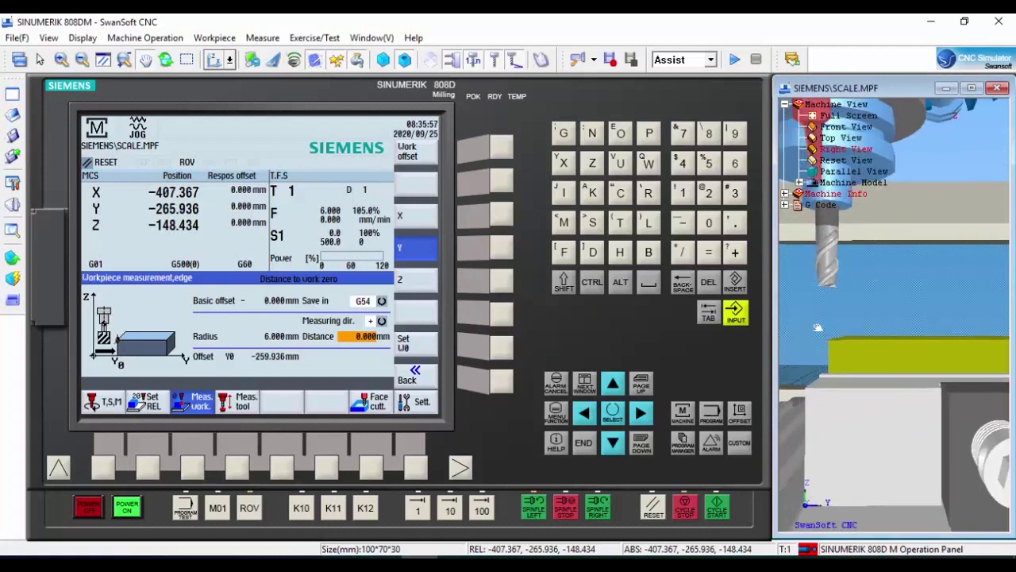
middle_click_drag(903, 334, 911, 361)
left_click_drag(897, 386, 917, 359)
left_click(536, 474)
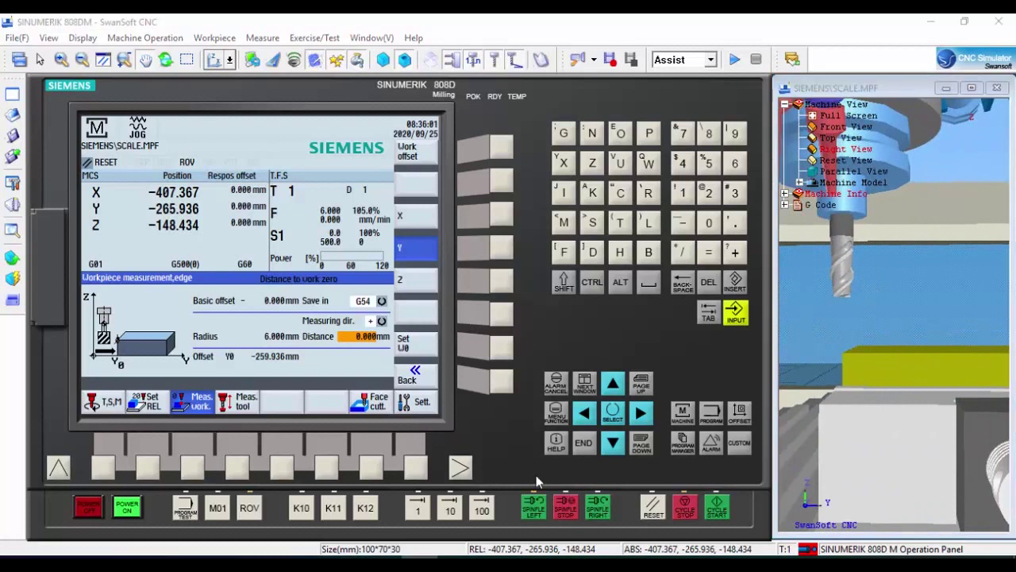
left_click(921, 300)
scroll(922, 300, "down", 5)
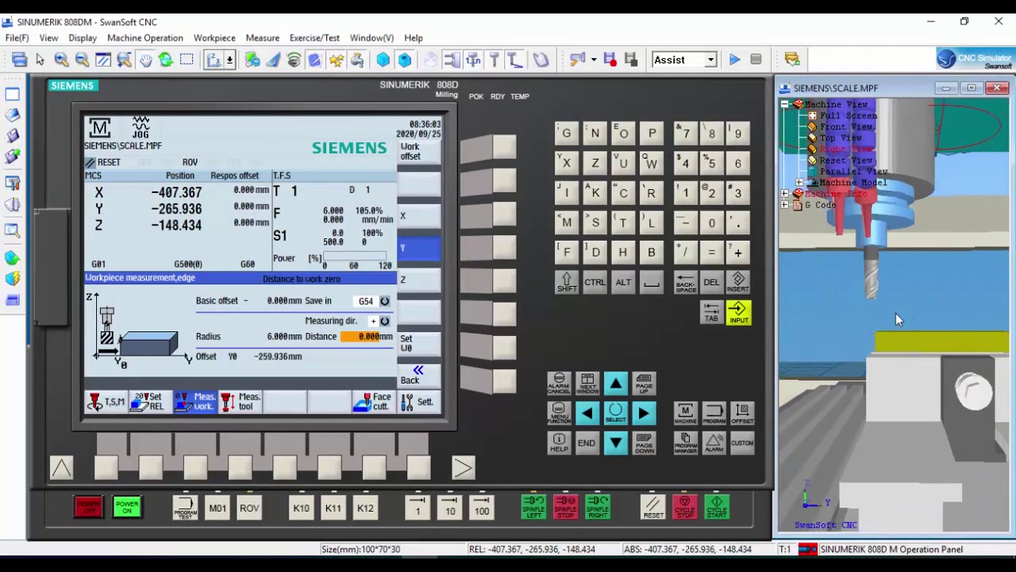
left_click(514, 504)
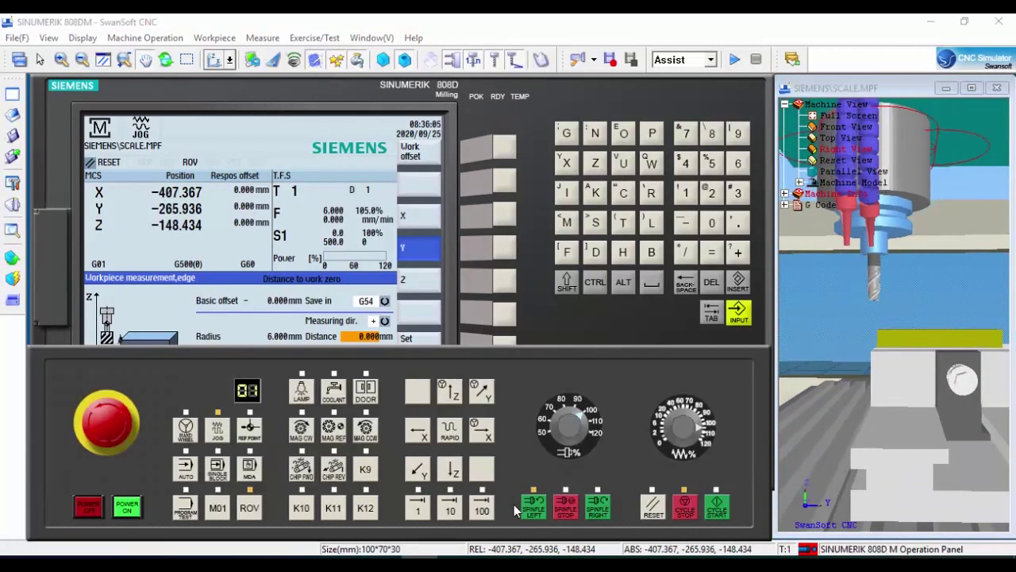
left_click(448, 390)
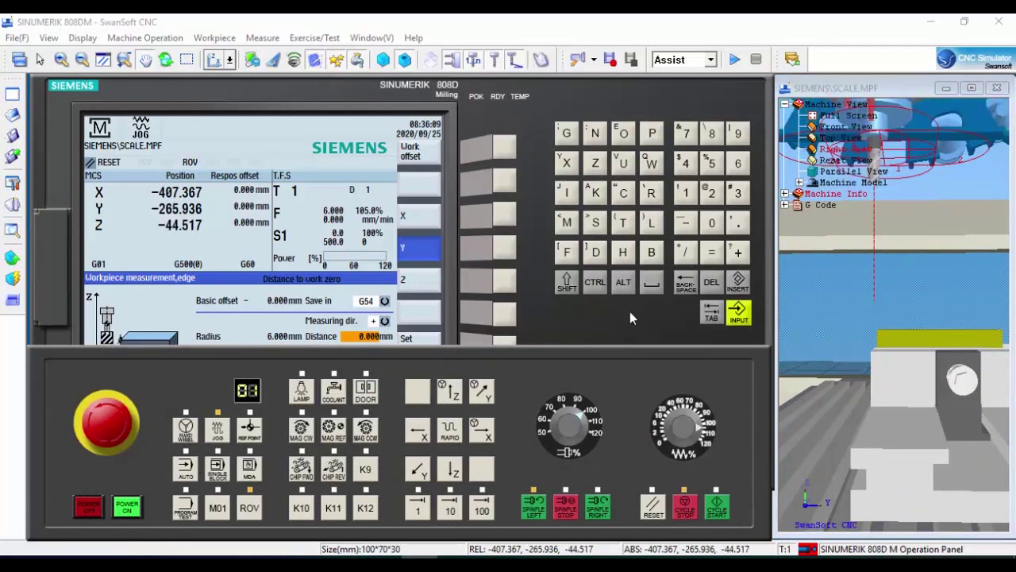
left_click(630, 311)
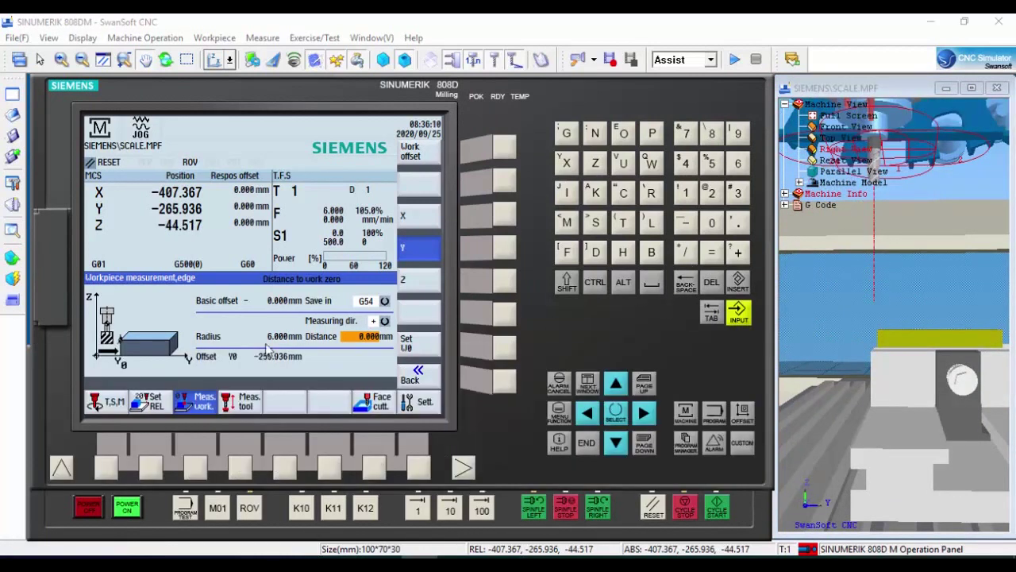
Place the 100 mm Z axis gauge on top of the workpiece.
left_click(14, 261)
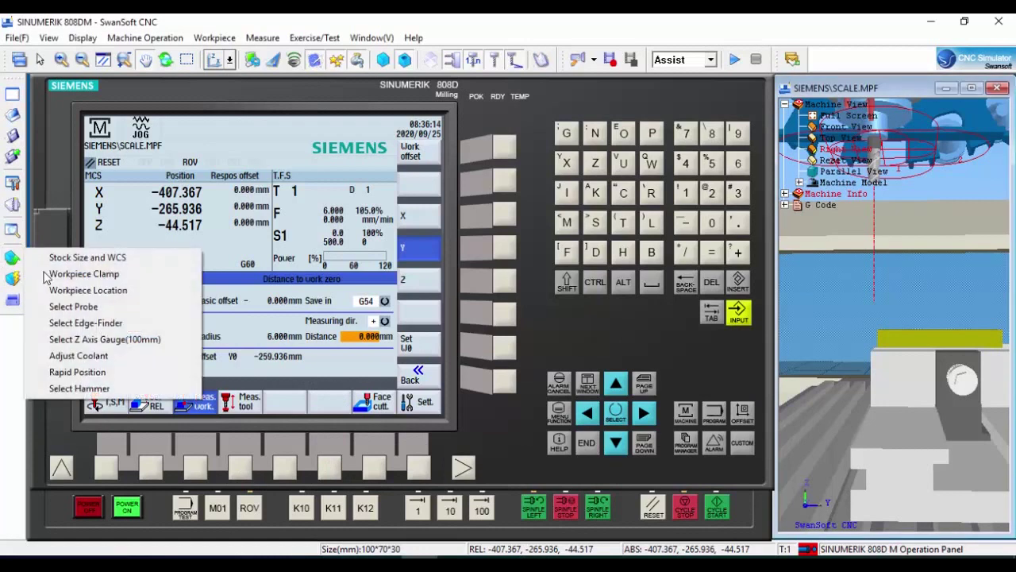
left_click(173, 342)
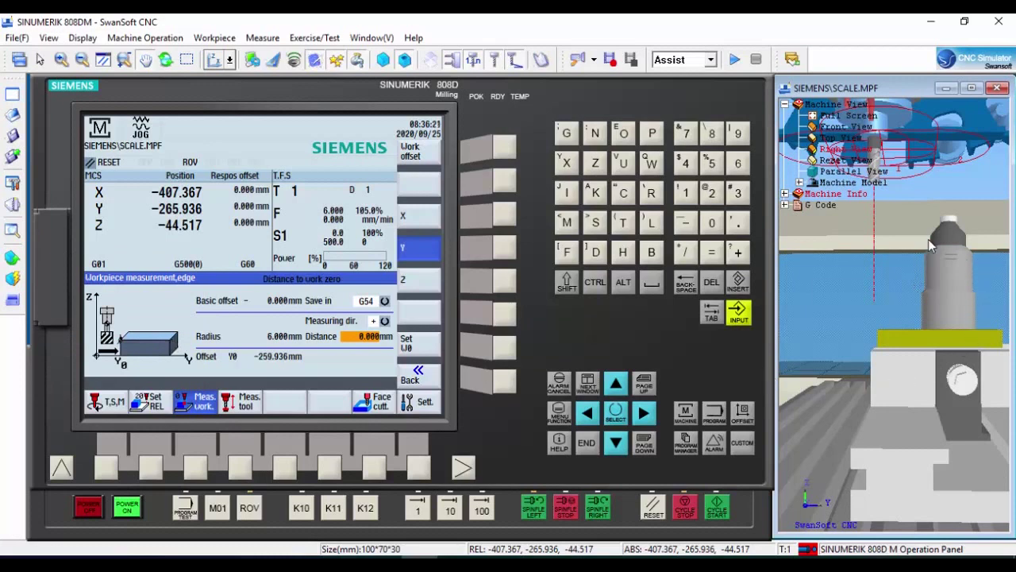
left_click_drag(915, 242, 882, 348)
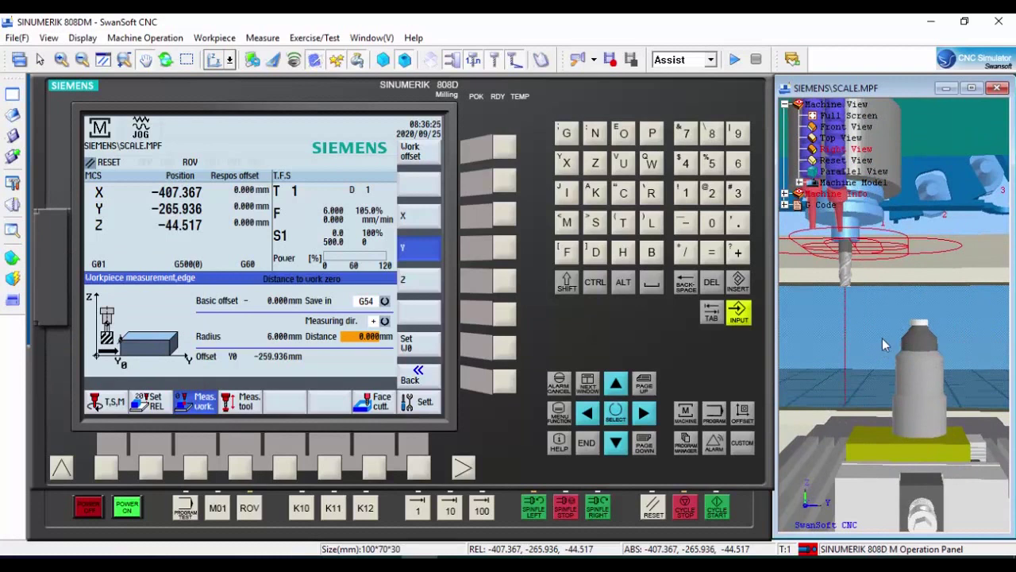
Jog the tool in X and Y over the Z axis gauge, to about X-387.9 and Y-196.0.
left_click(490, 397)
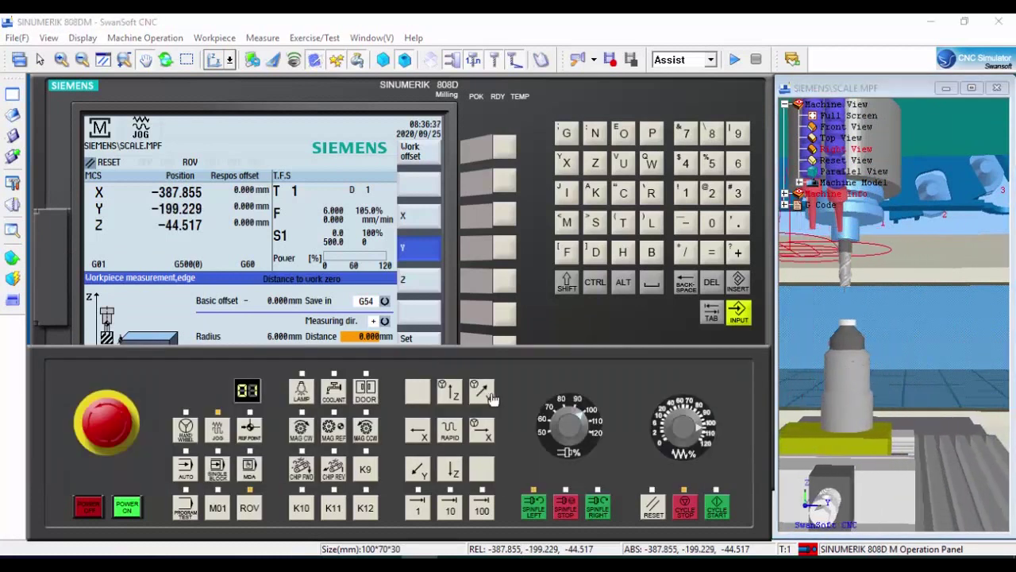
left_click(491, 397)
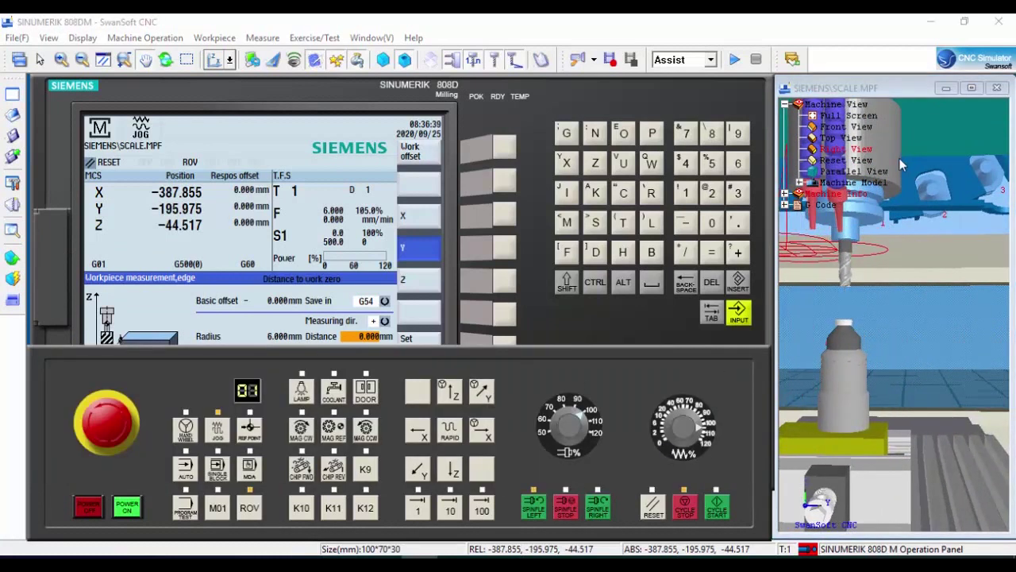
Switch to the front view and jog the tool in X over the Z axis gauge, to about X-412.3.
left_click(845, 127)
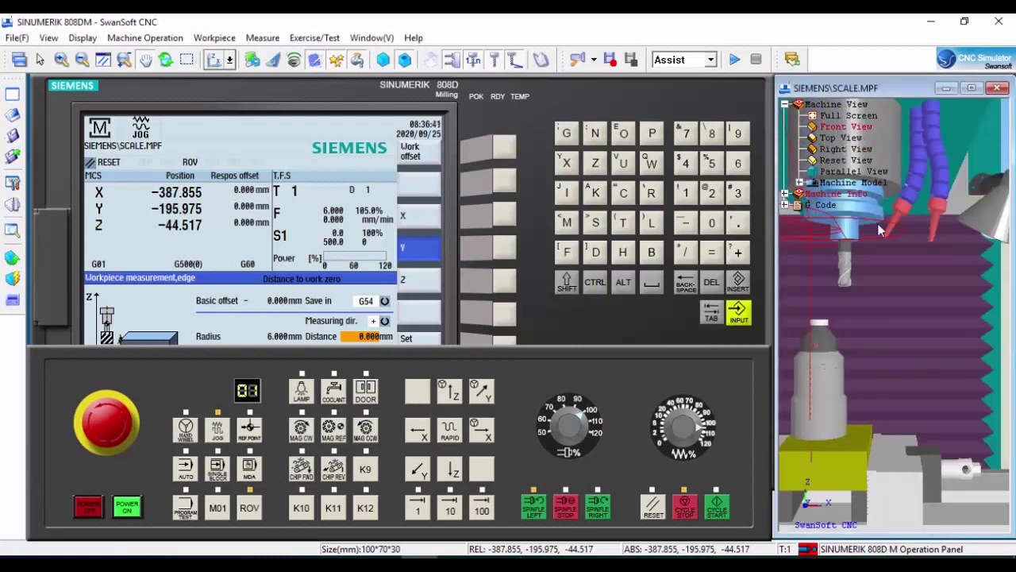
left_click(421, 433)
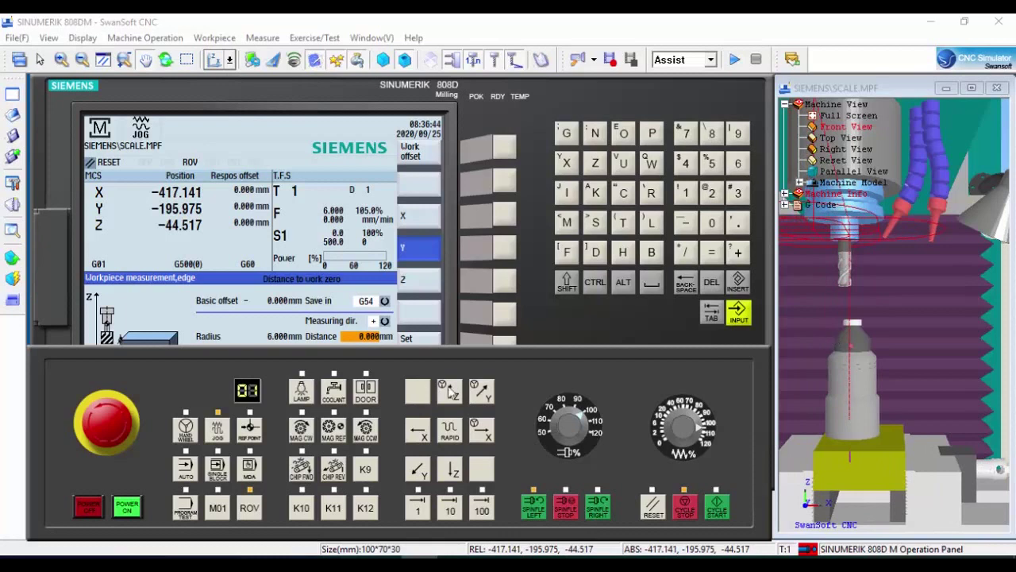
left_click(481, 428)
left_click(481, 428)
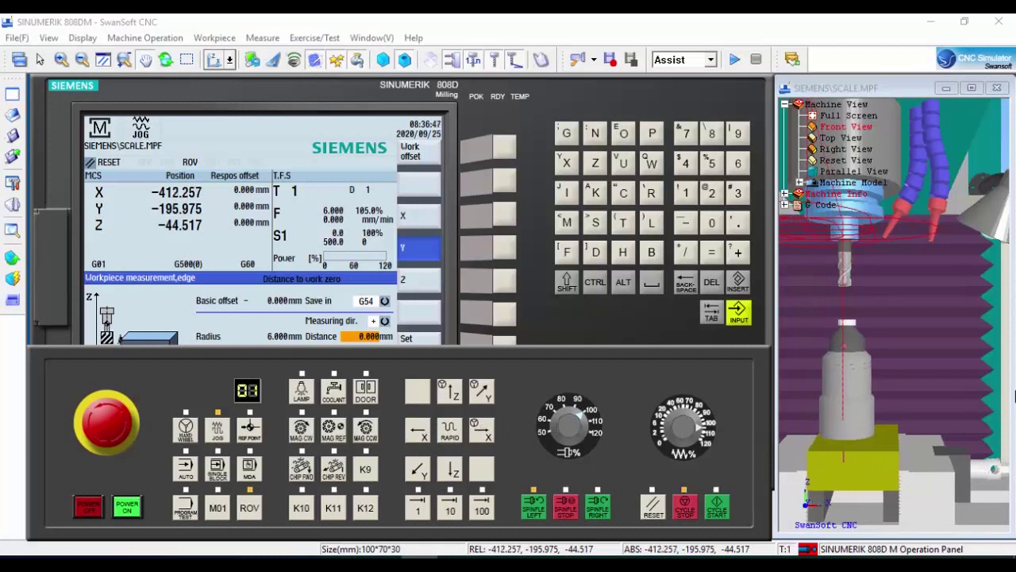
Lower the tool to about Z-73.6, just above the Z axis gauge, at about X-410.9 and with the feed override at 30%.
scroll(973, 365, "up", 2)
scroll(972, 362, "up", 2)
left_click_drag(788, 281, 936, 322)
scroll(924, 339, "up", 2)
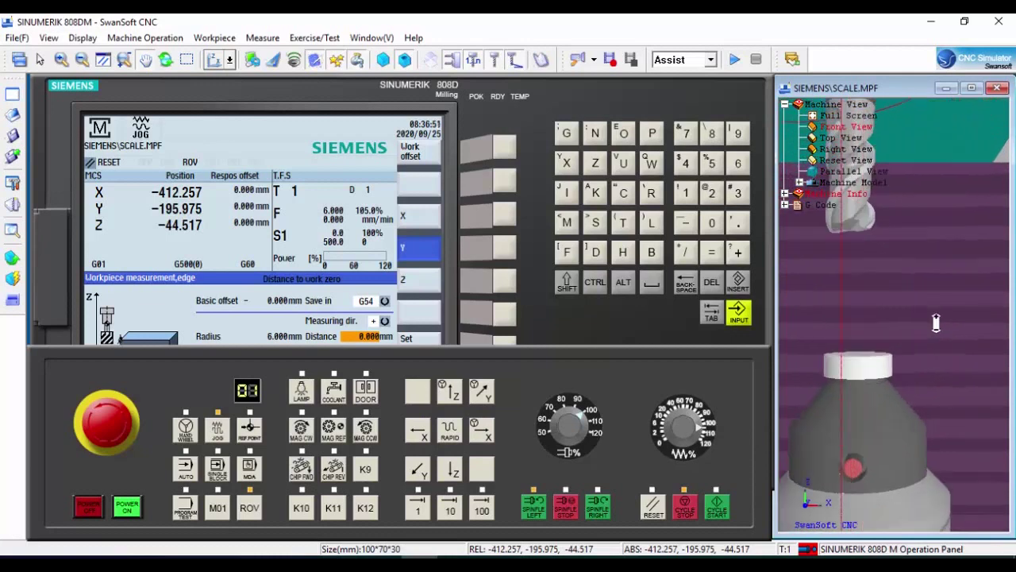
left_click(452, 470)
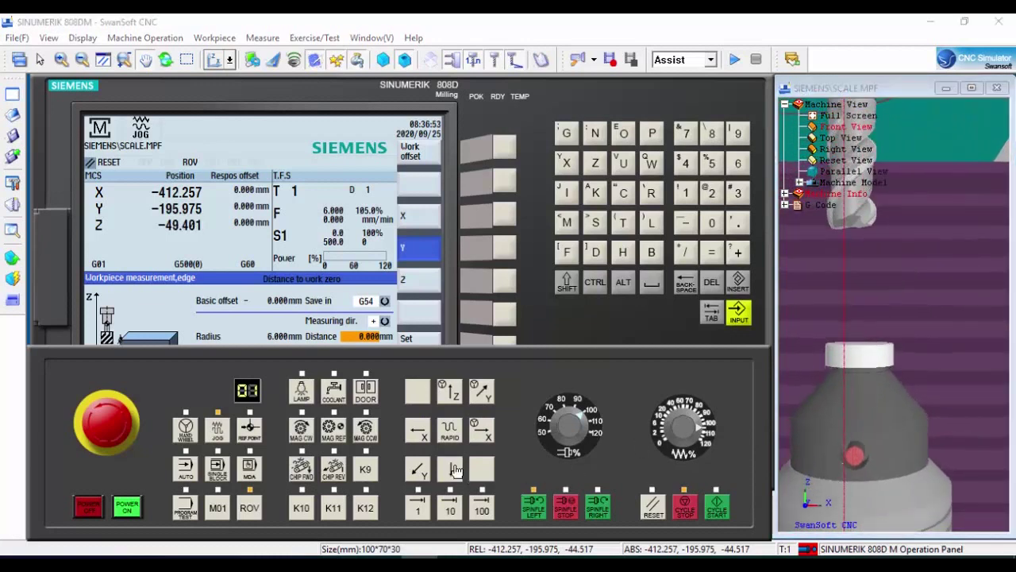
left_click(455, 470)
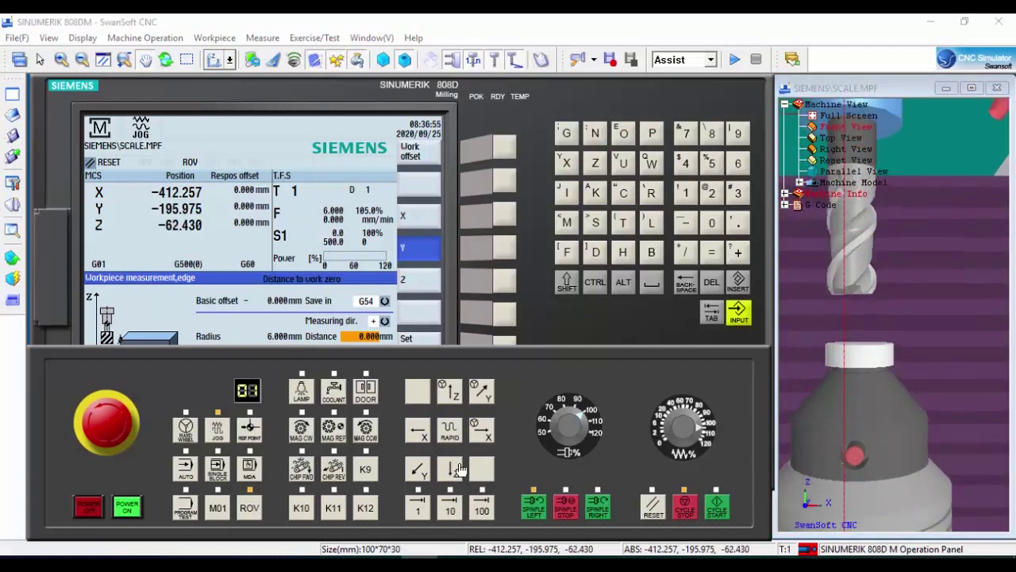
left_click(455, 478)
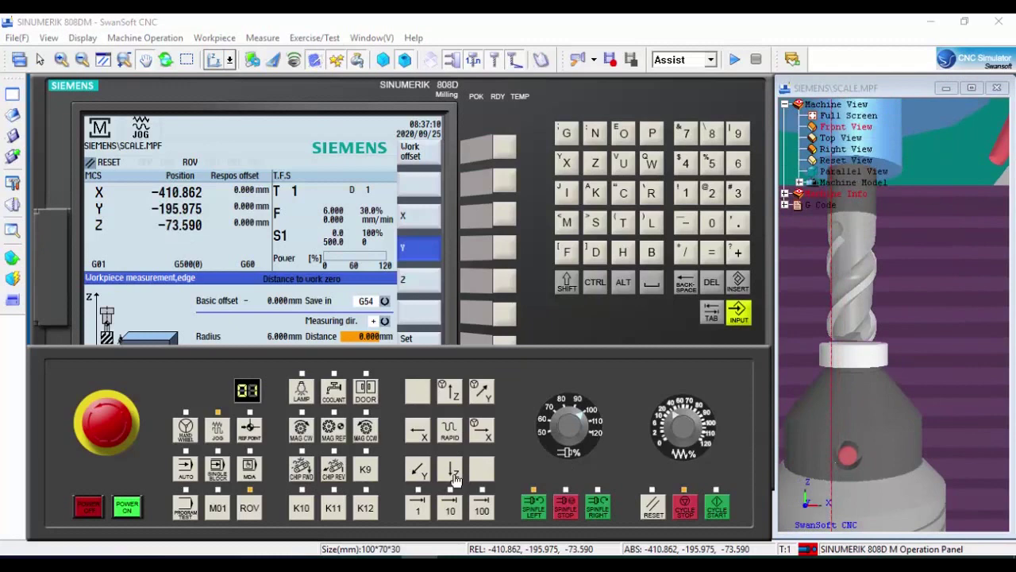
Reduce the feed override to 8% and lower the tool onto the gauge's contact face, to Z-74.334.
left_click(667, 426)
left_click(666, 425)
left_click(667, 424)
scroll(903, 396, "up", 3)
left_click_drag(907, 363, 937, 407)
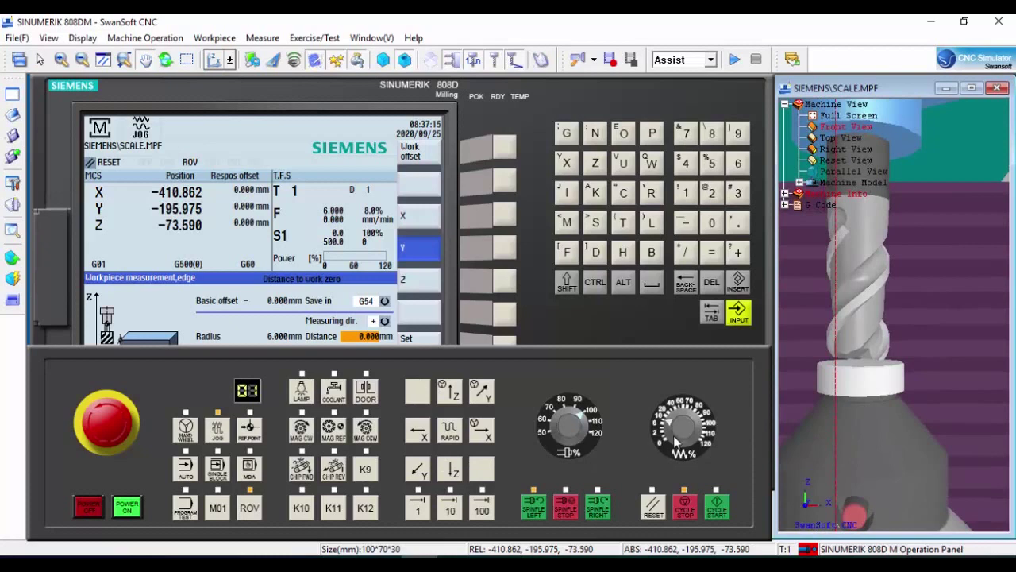
left_click(450, 469)
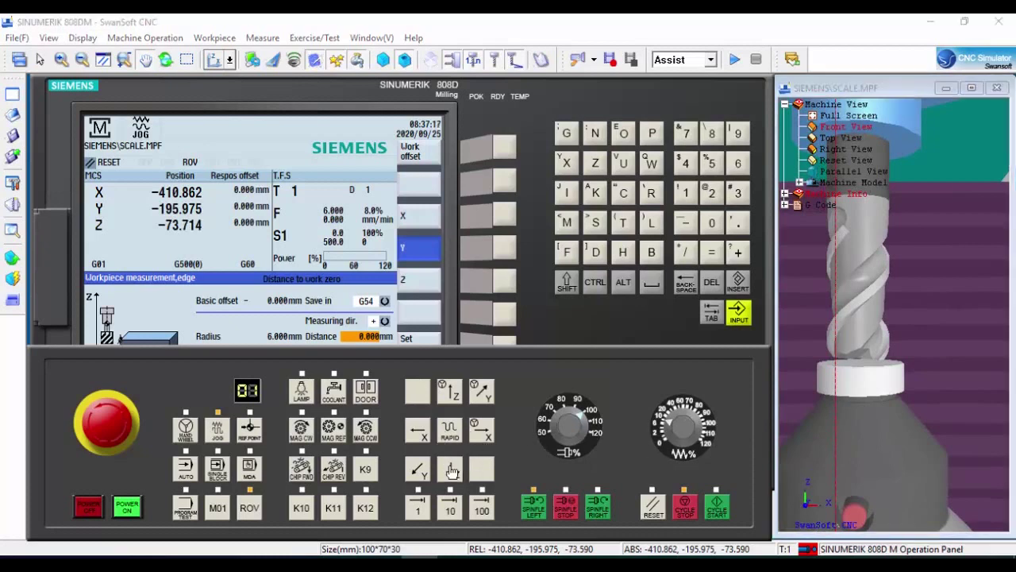
left_click(450, 469)
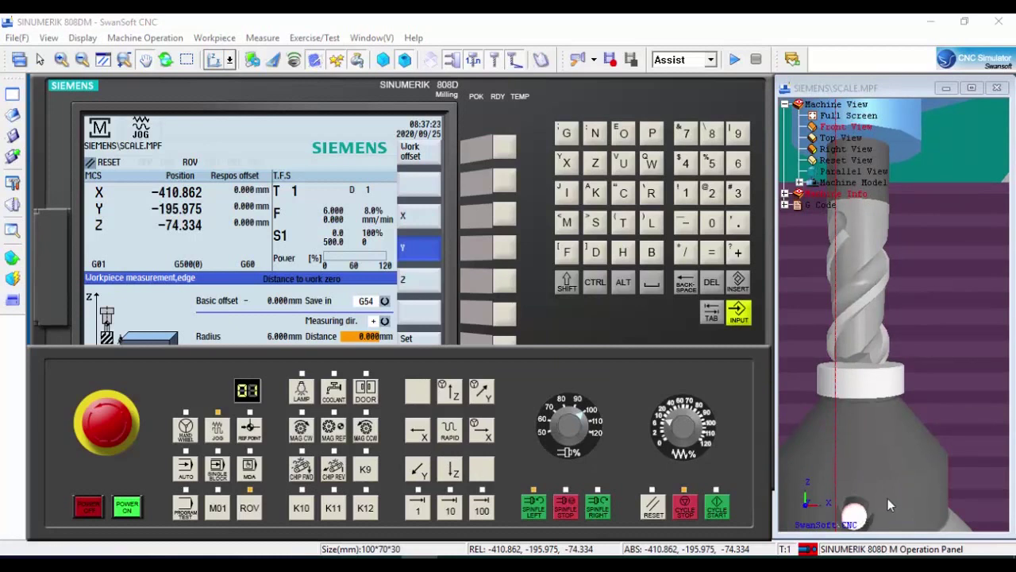
left_click_drag(906, 469, 910, 384)
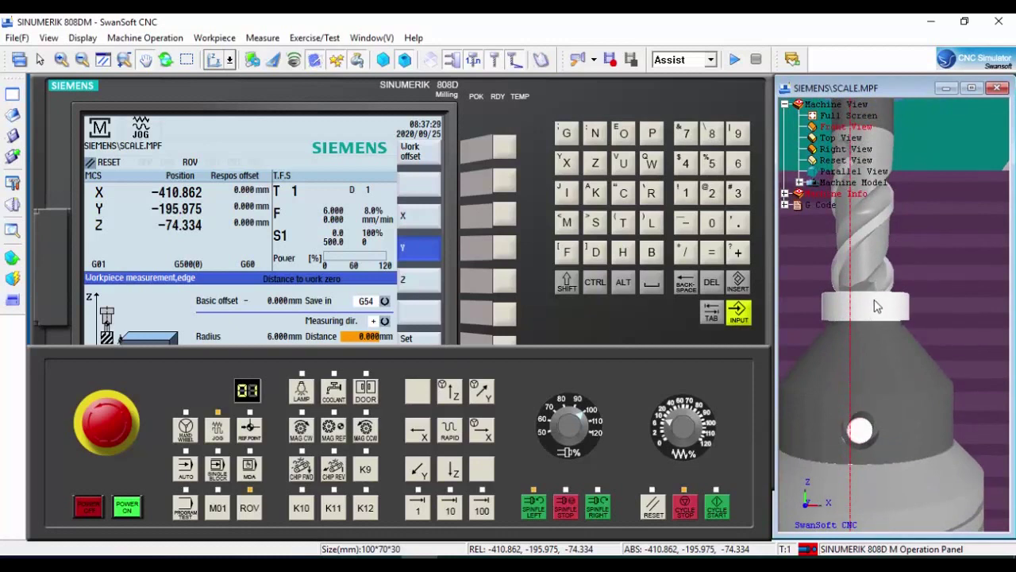
Set tool 1's length by manual tool measurement, using the fixed point reference with Z0 at 100 mm.
left_click(582, 325)
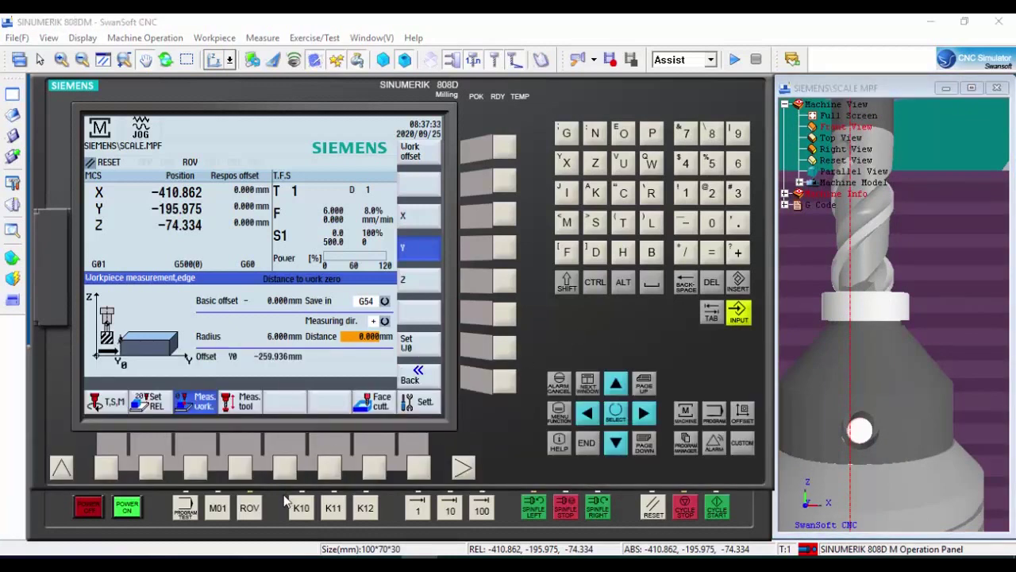
left_click(241, 467)
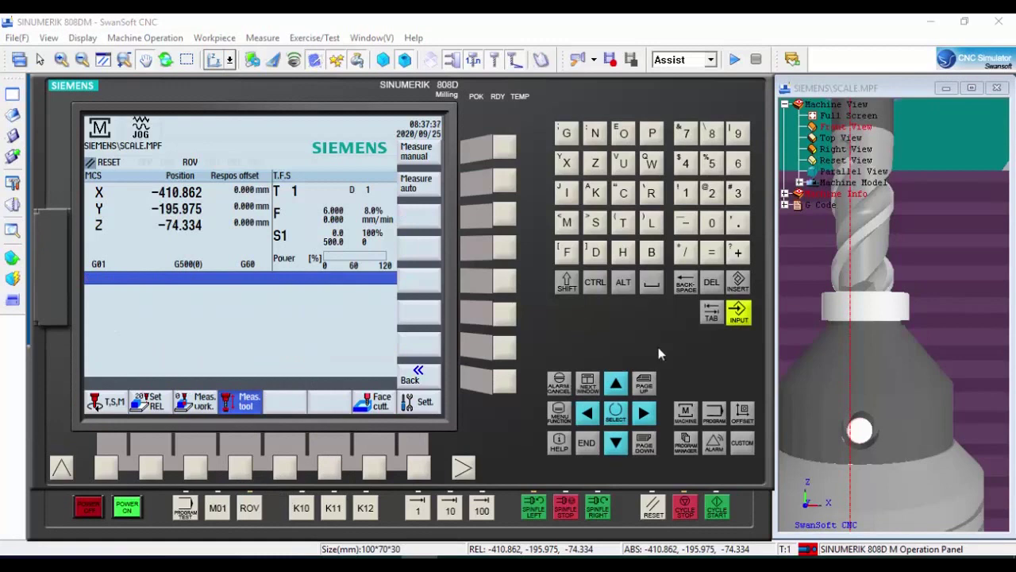
left_click(512, 153)
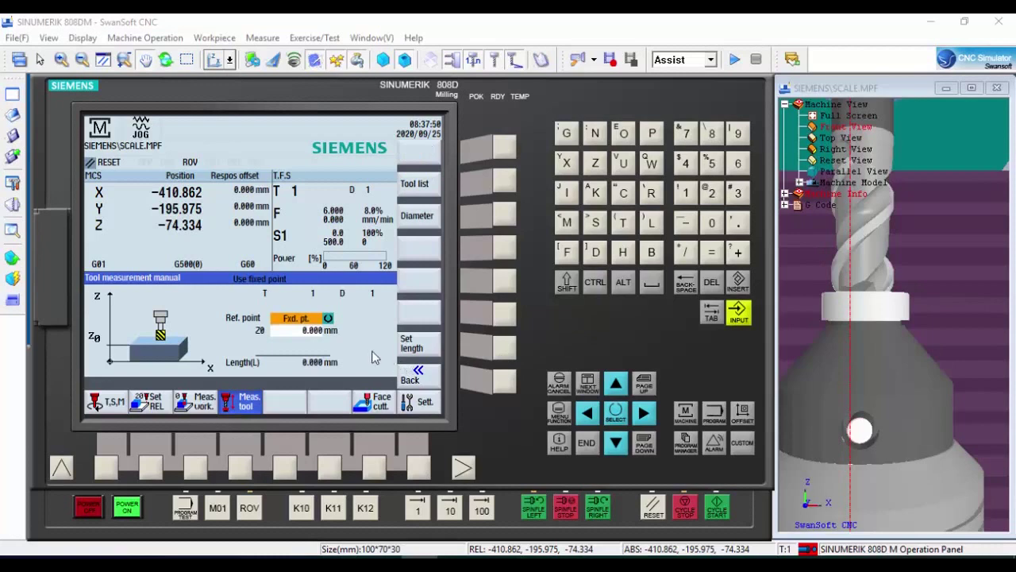
left_click(616, 444)
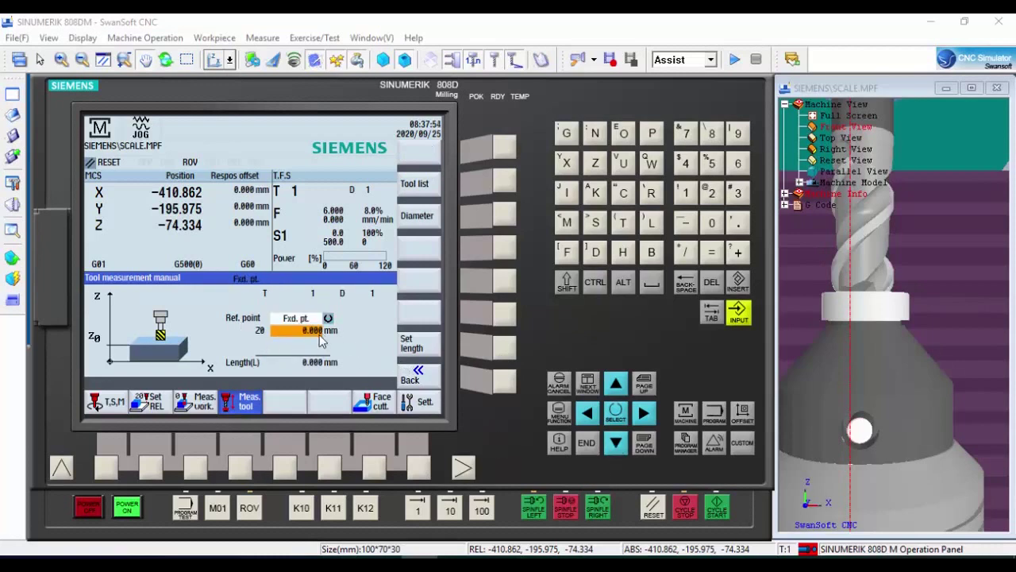
left_click(688, 194)
left_click(717, 227)
left_click(717, 227)
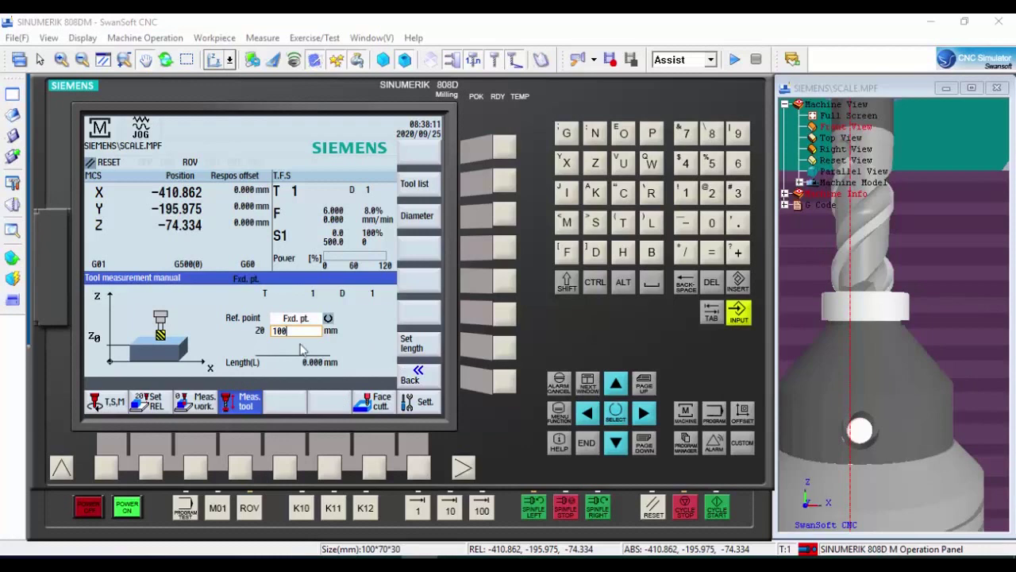
left_click(511, 353)
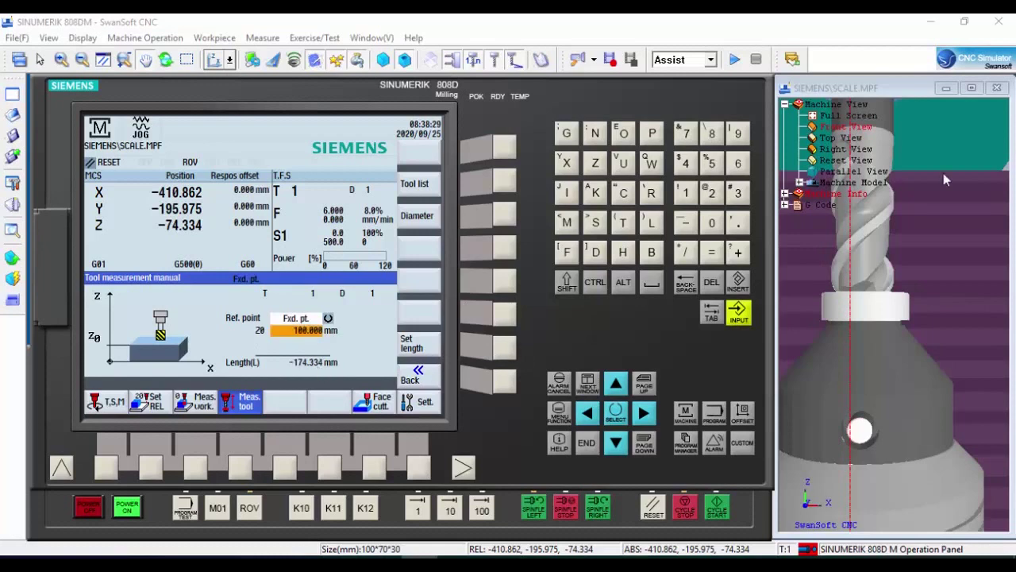
Raise the tool to about Z-28.4 at 105% feed override and unload the Z axis gauge.
scroll(945, 260, "down", 10)
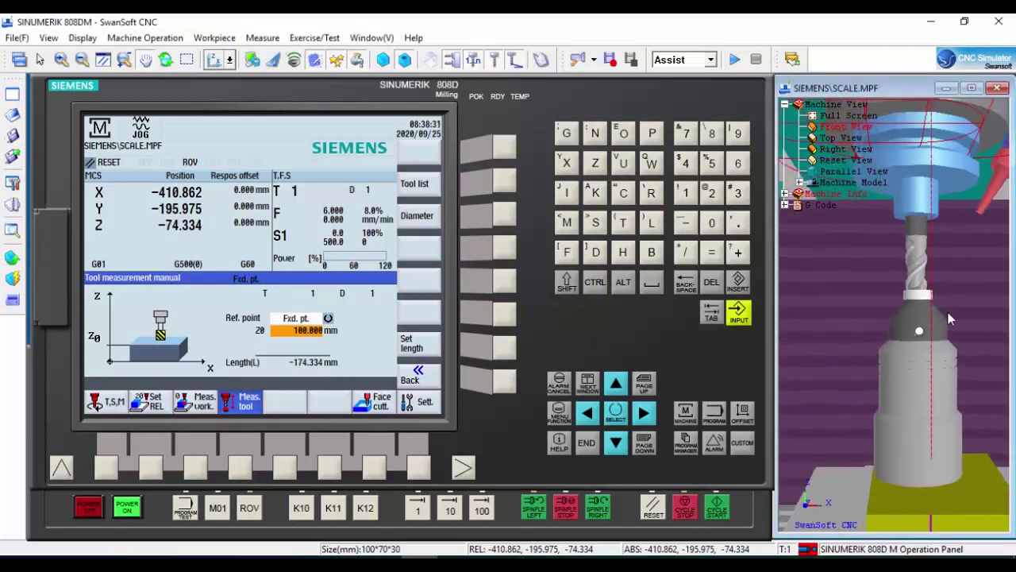
scroll(948, 312, "down", 2)
left_click(512, 519)
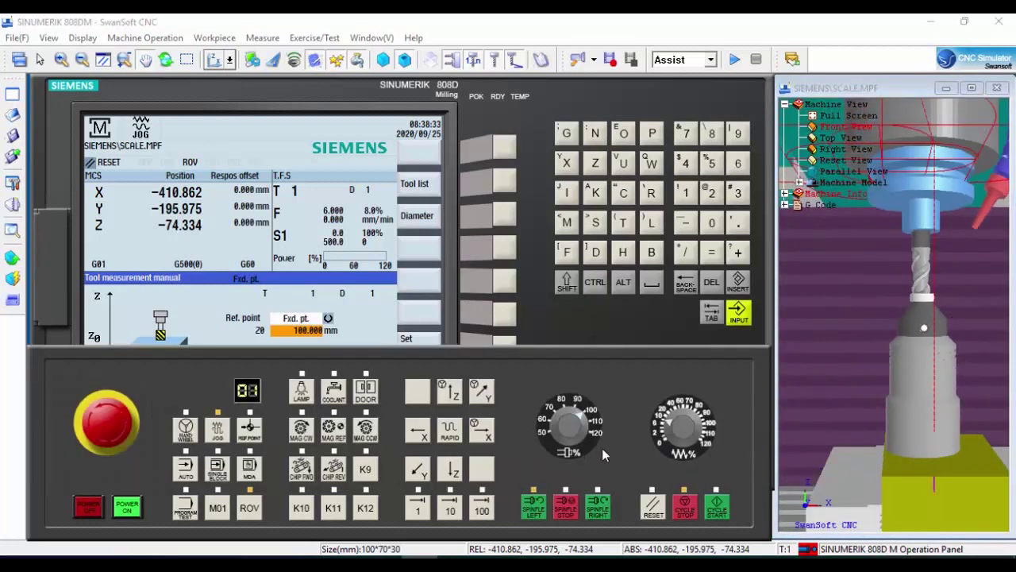
left_click(701, 428)
left_click_drag(456, 395, 459, 398)
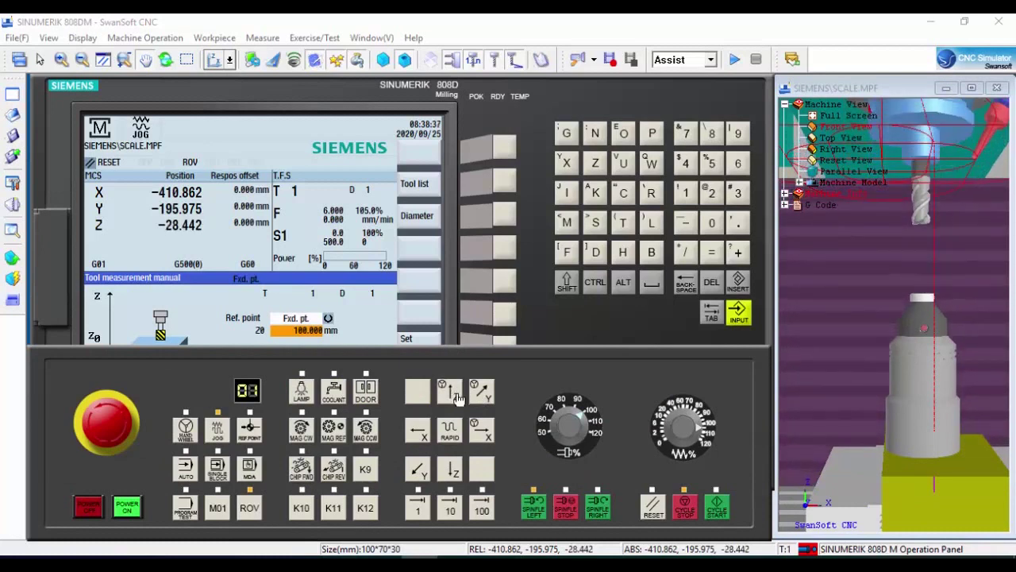
left_click(12, 260)
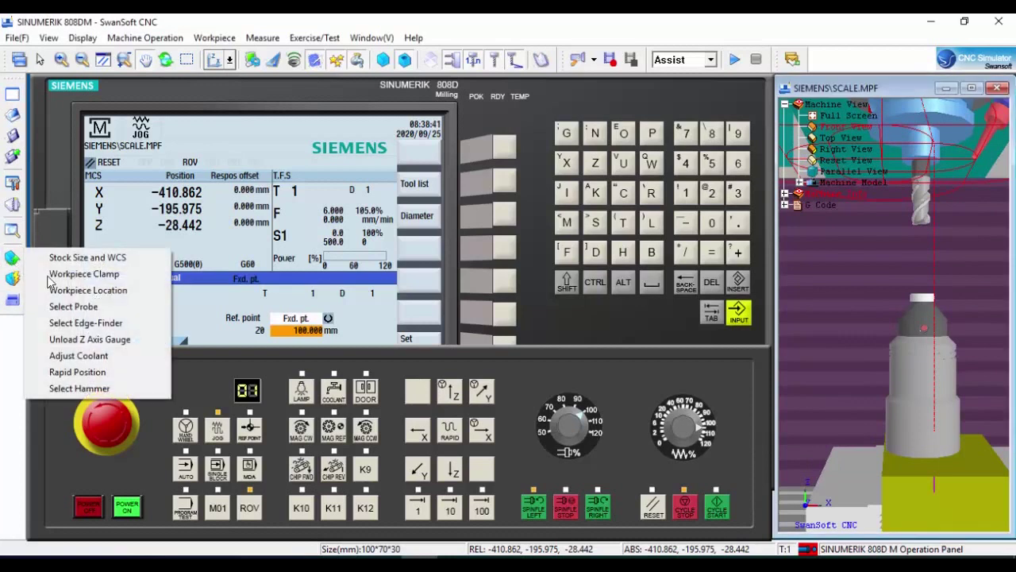
left_click(141, 343)
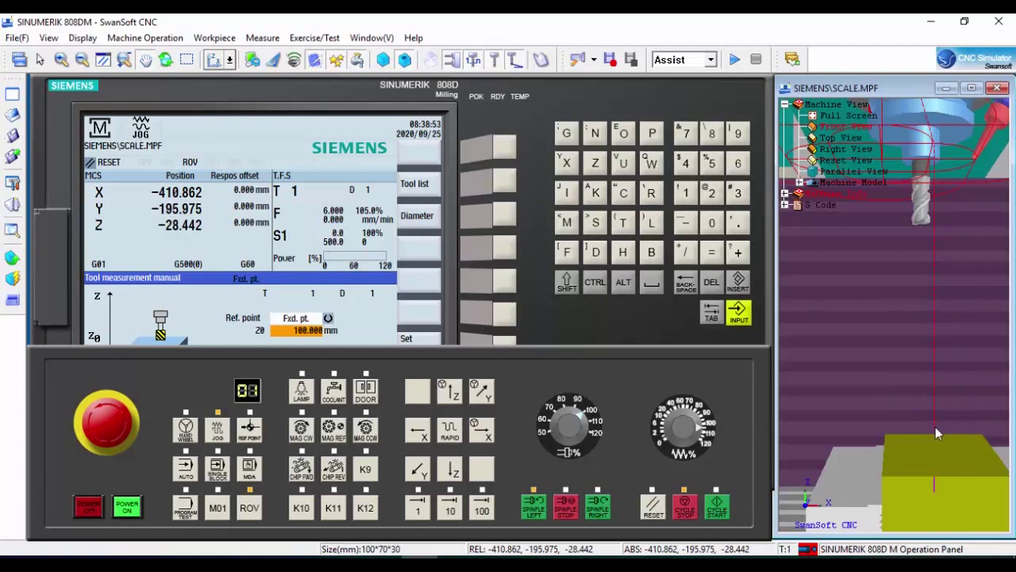
Check the work offset table and tool 1's length in the tool list, and return to the machine screen.
left_click(590, 316)
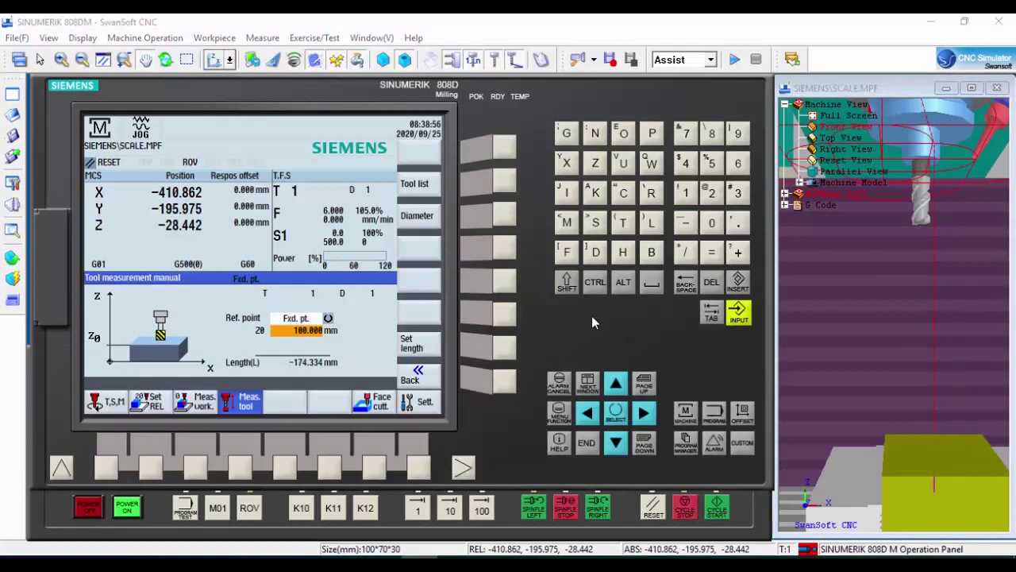
left_click(742, 413)
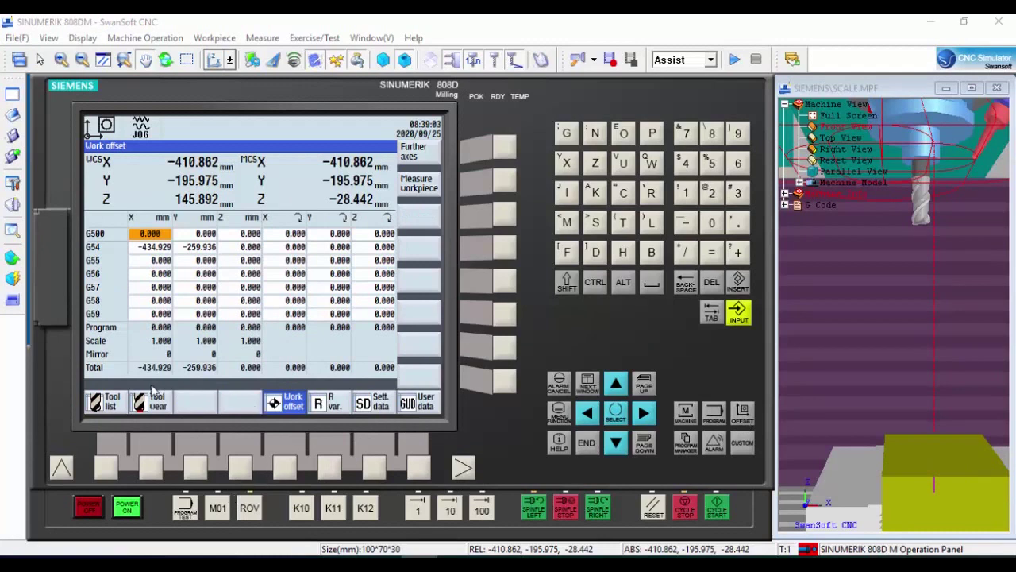
left_click(108, 469)
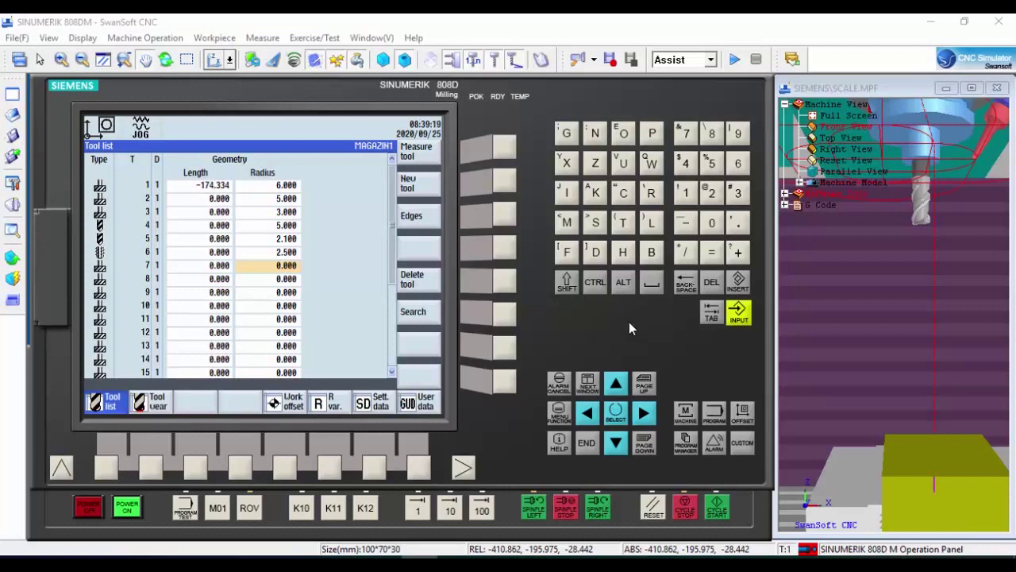
left_click(684, 413)
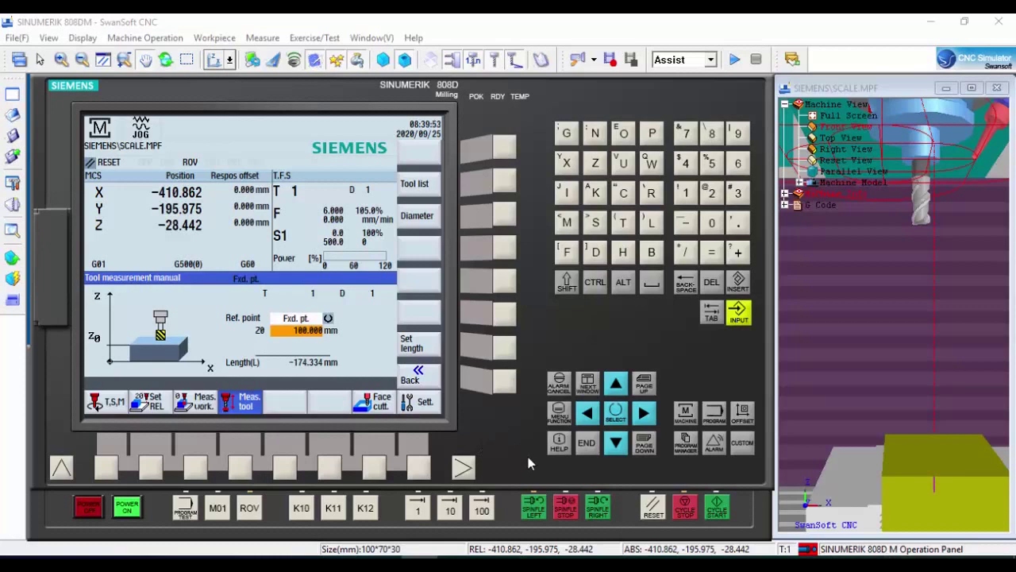
In MDA mode, enter the blocks G90 G95 G40, G54, G94 F300 and G0 X0 Y0 Z10.
mouse_move(513, 511)
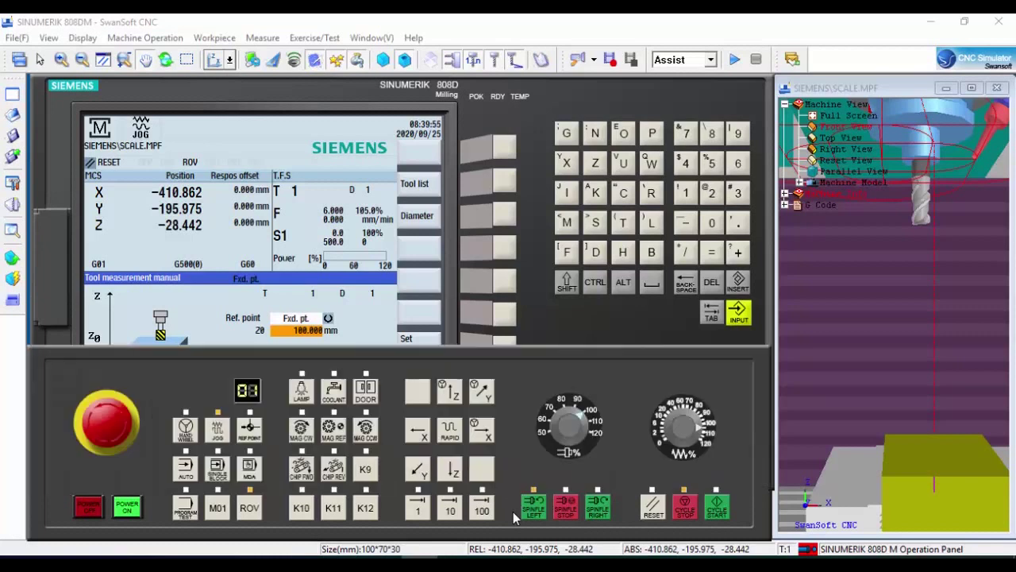
left_click(248, 471)
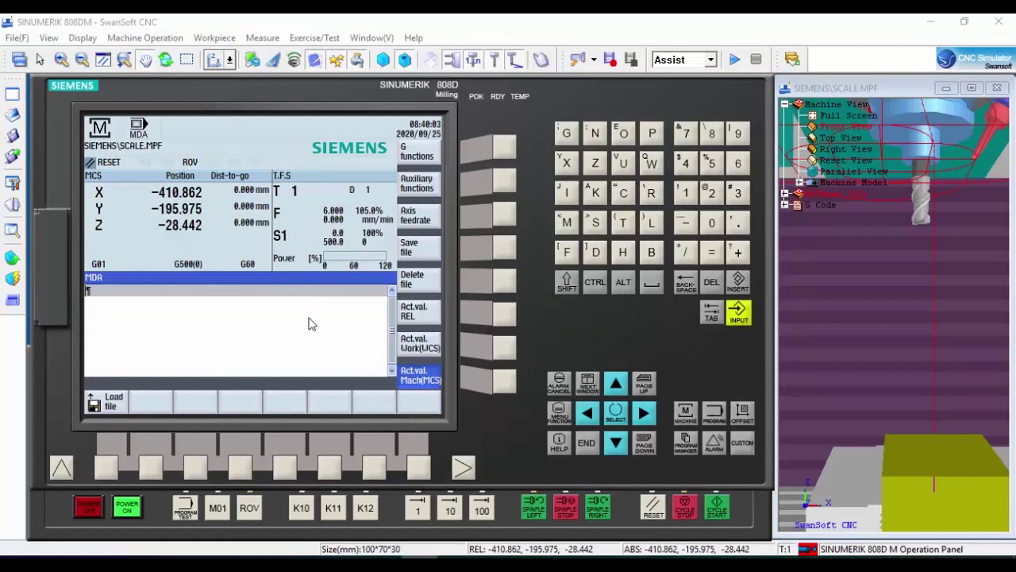
type("G90 G95 G40")
key("Return")
type("G")
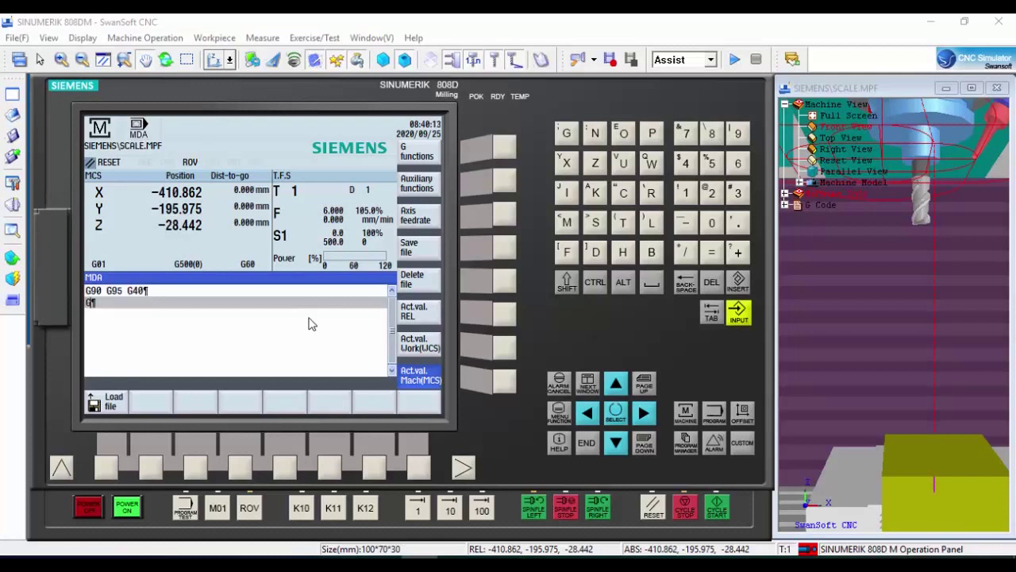
type("54")
key("Return")
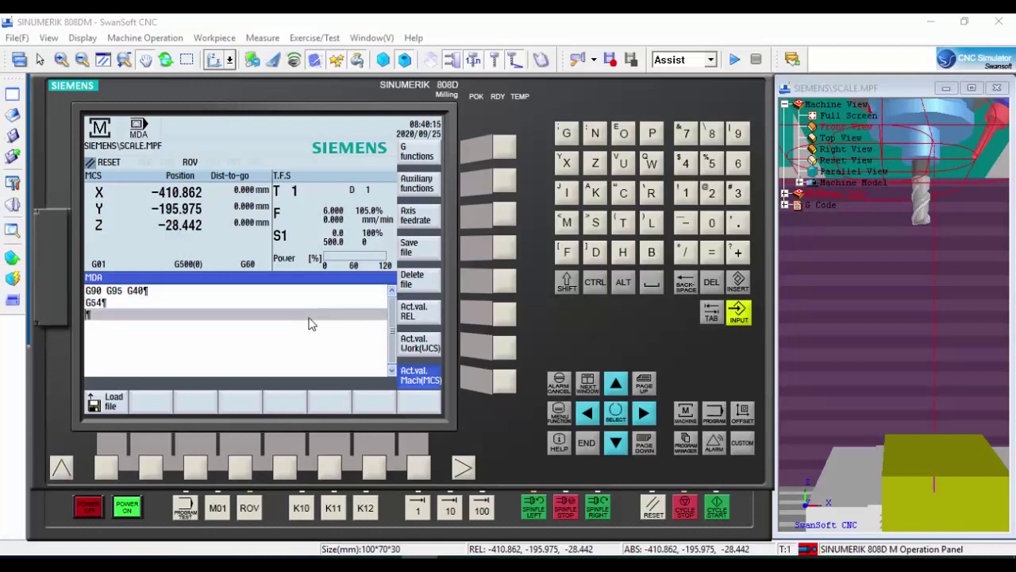
type("G94 F300")
key("Return")
type("G0 ")
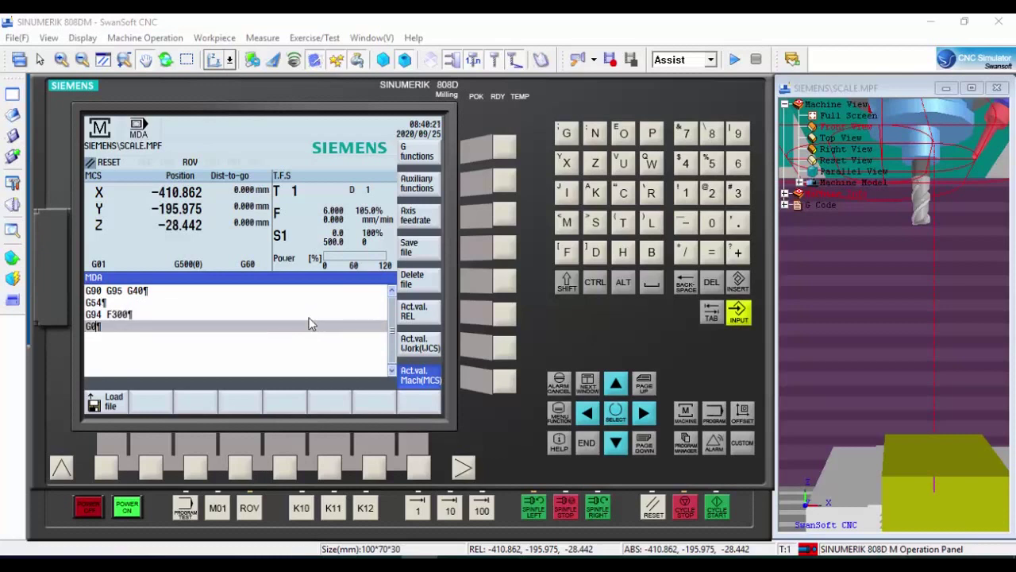
type("X0 Y0 Z10")
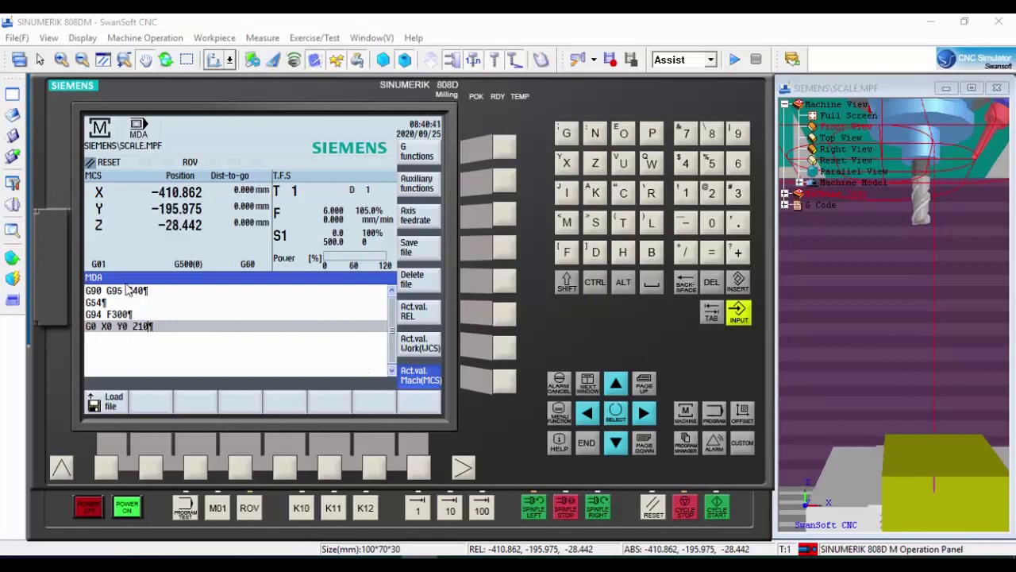
Run the MDA blocks and inspect the tool's position above the workpiece zero corner.
left_click(718, 514)
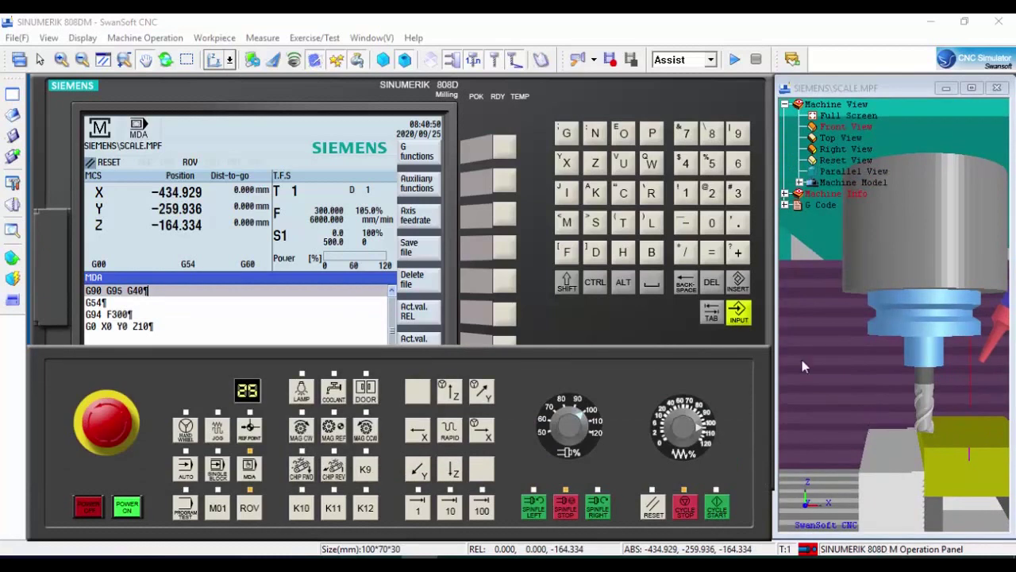
left_click_drag(873, 431, 891, 365)
scroll(890, 346, "up", 5)
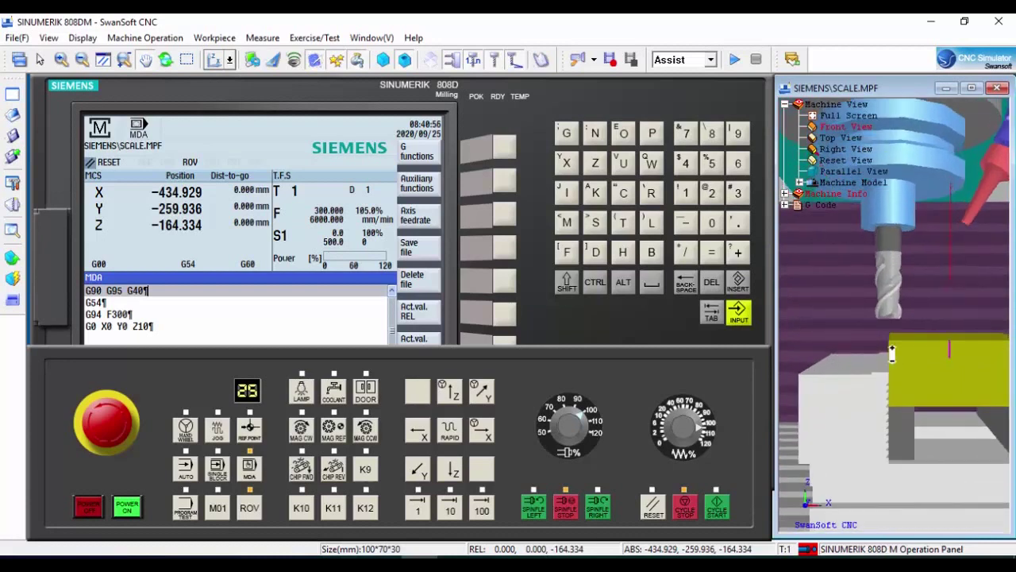
left_click_drag(886, 351, 911, 362)
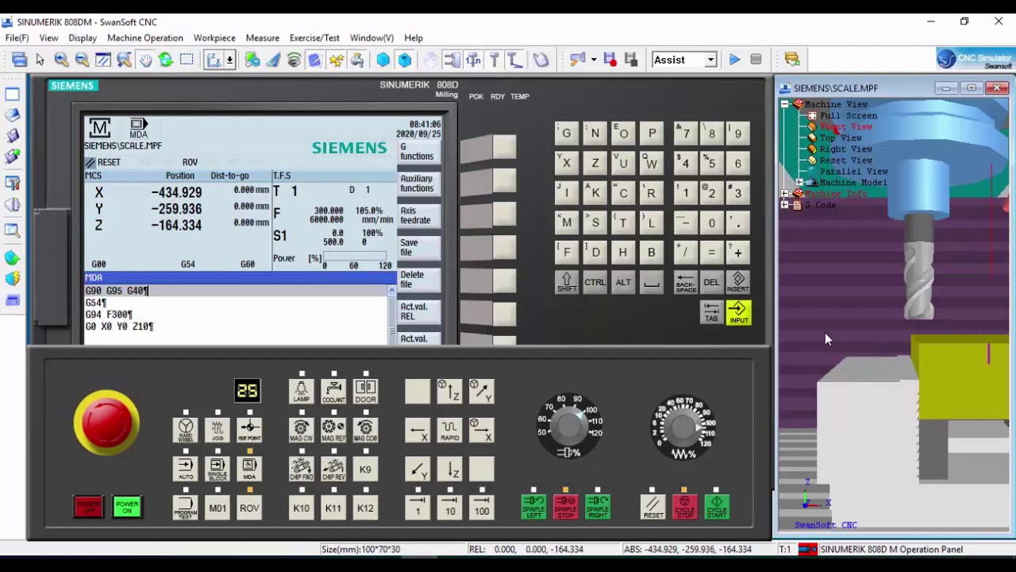
Display the axis positions in work coordinates (WCS) and switch the machine to JOG mode.
left_click(590, 326)
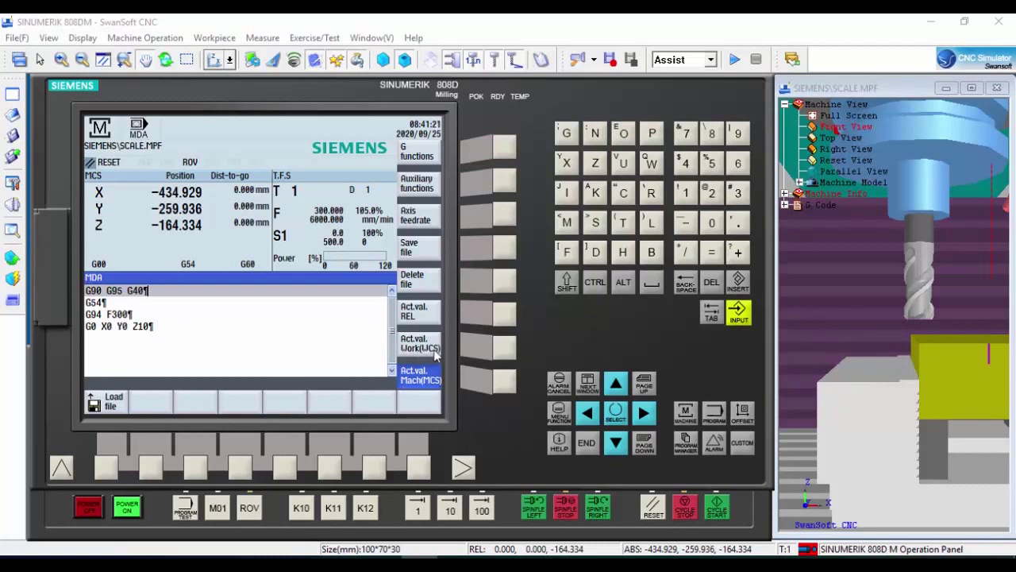
left_click(513, 350)
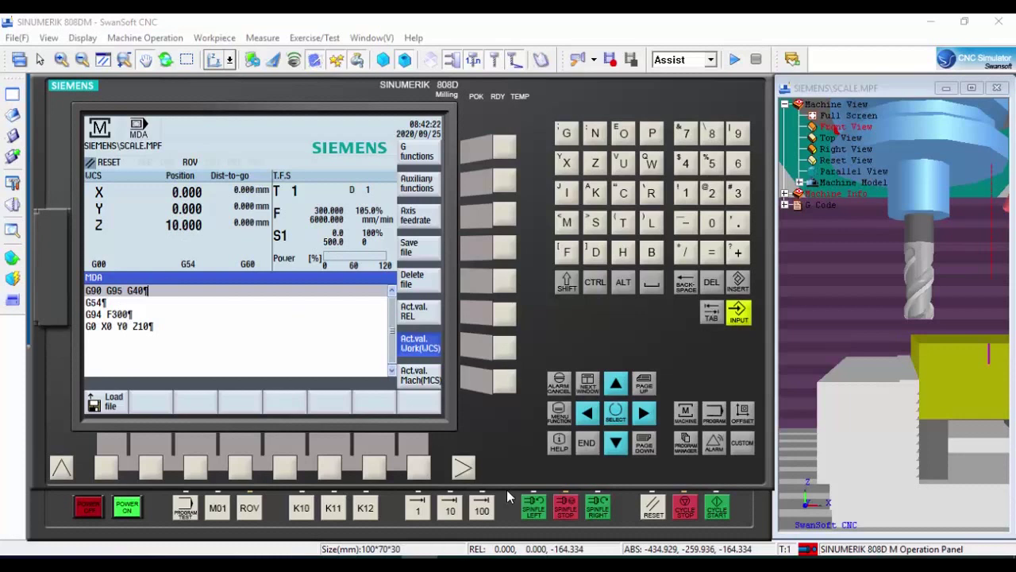
mouse_move(449, 500)
left_click(217, 428)
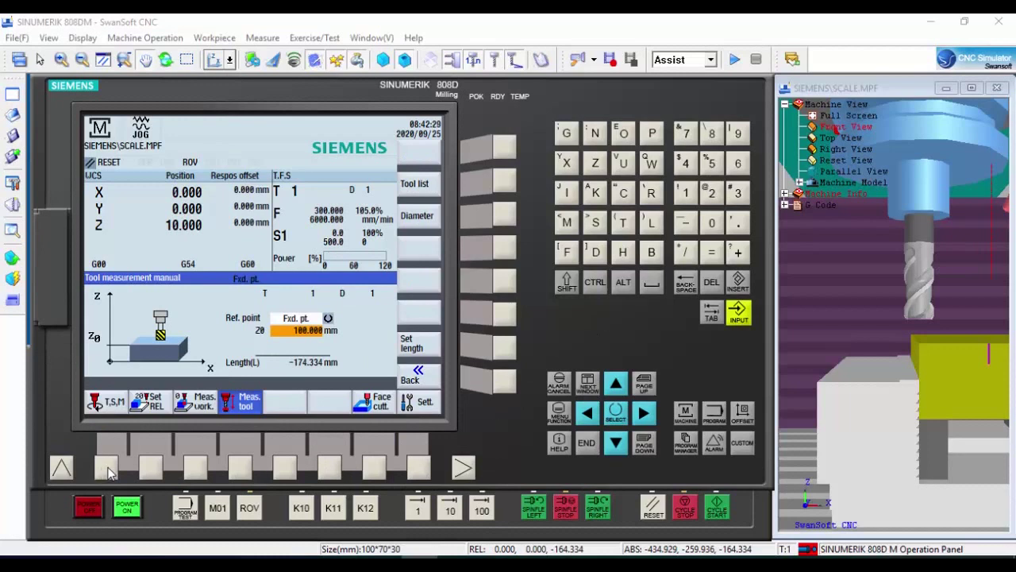
In the T,S,M screen, enter tool change 2, spindle speed 500 rpm and spindle direction M3.
left_click(108, 469)
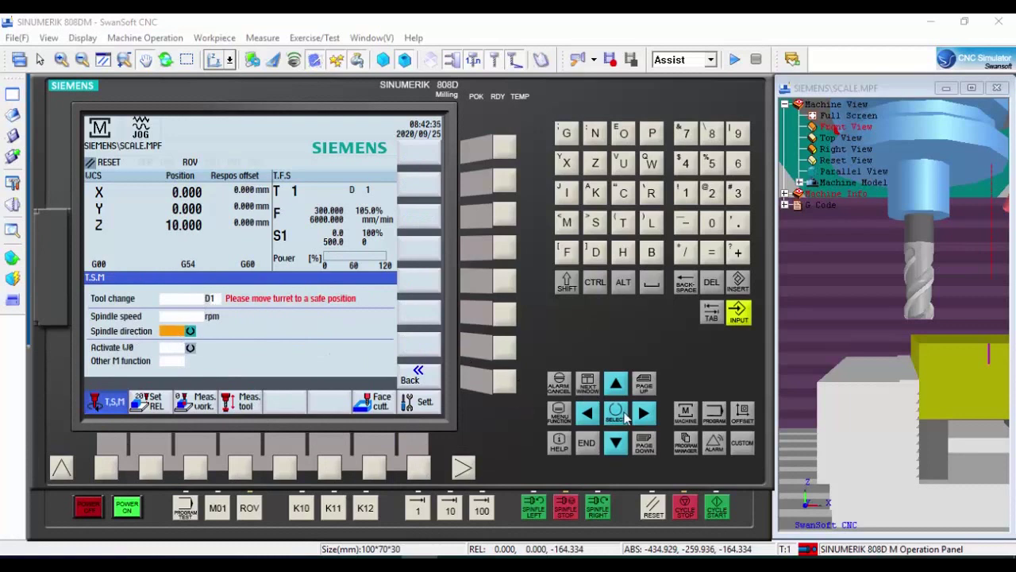
left_click(618, 386)
left_click(617, 386)
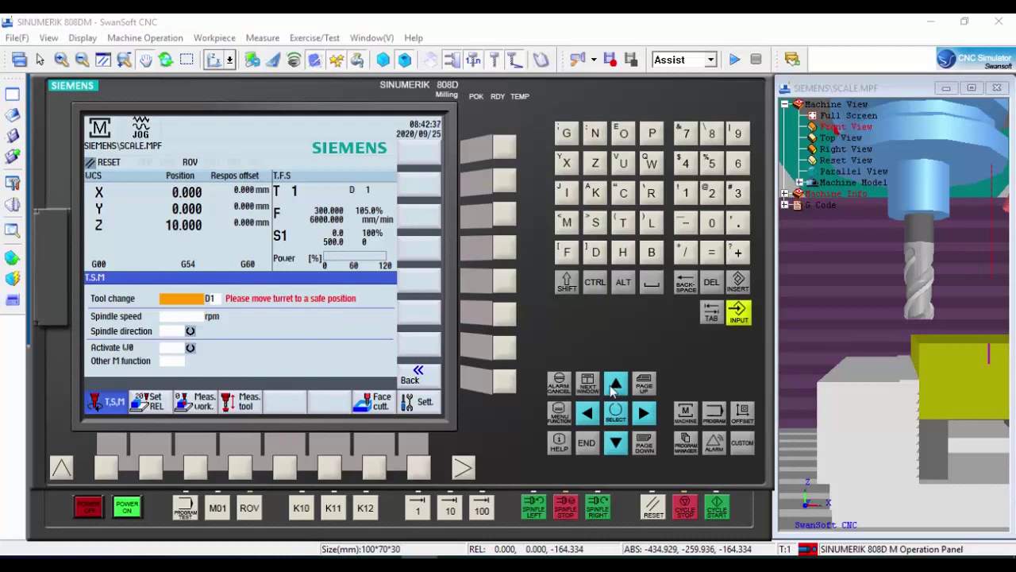
left_click(713, 196)
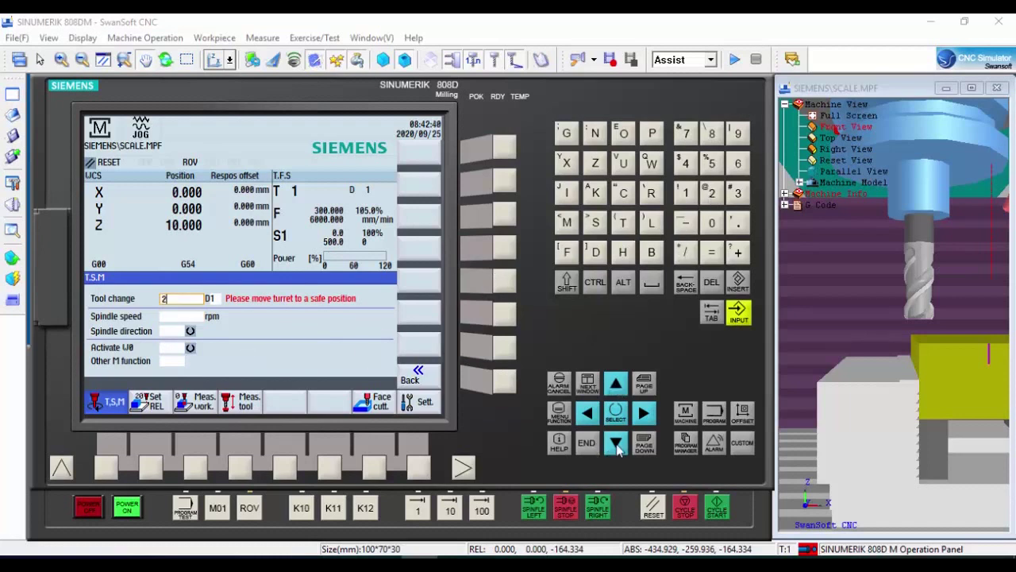
left_click(618, 446)
left_click(712, 165)
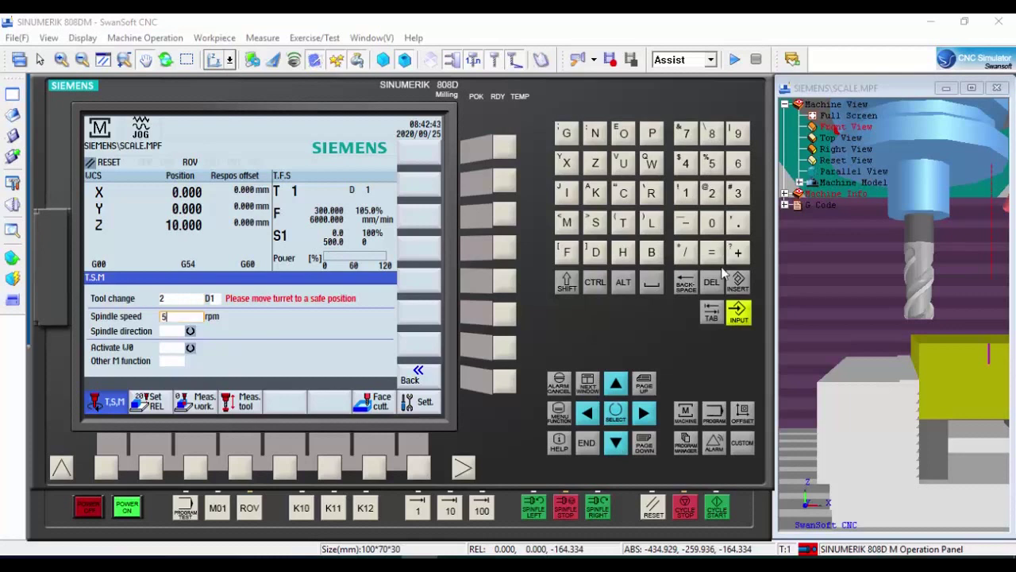
left_click(712, 225)
left_click(712, 224)
left_click(616, 445)
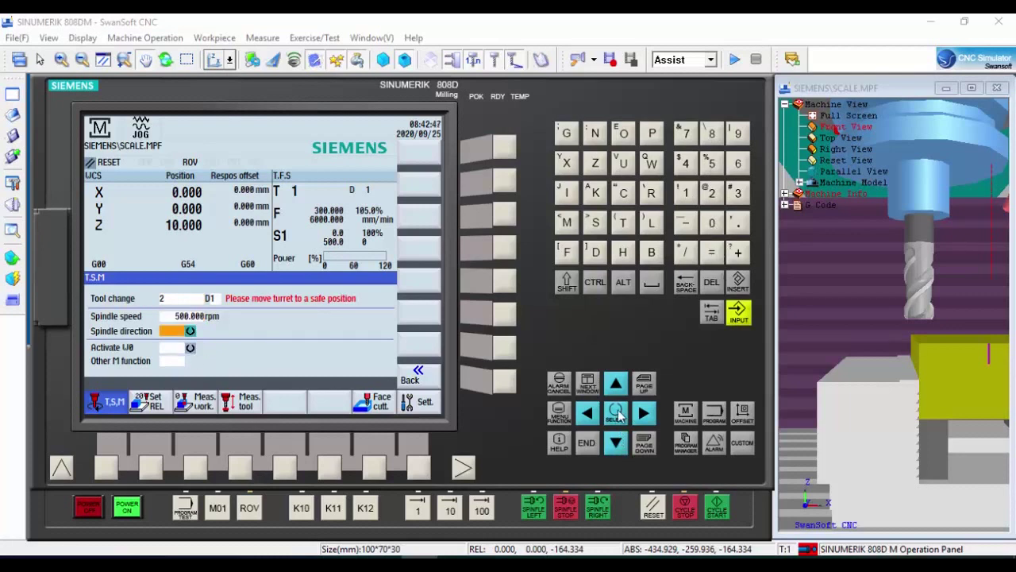
left_click(618, 411)
Confirm the T,S,M entries and execute the change to tool 2 with the spindle start.
scroll(943, 336, "up", 1)
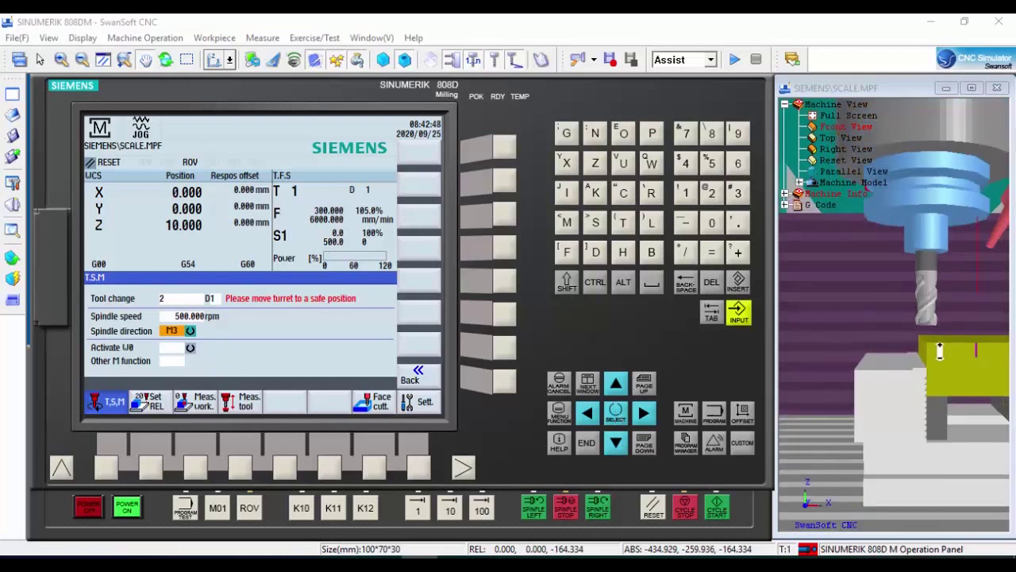
scroll(939, 351, "down", 3)
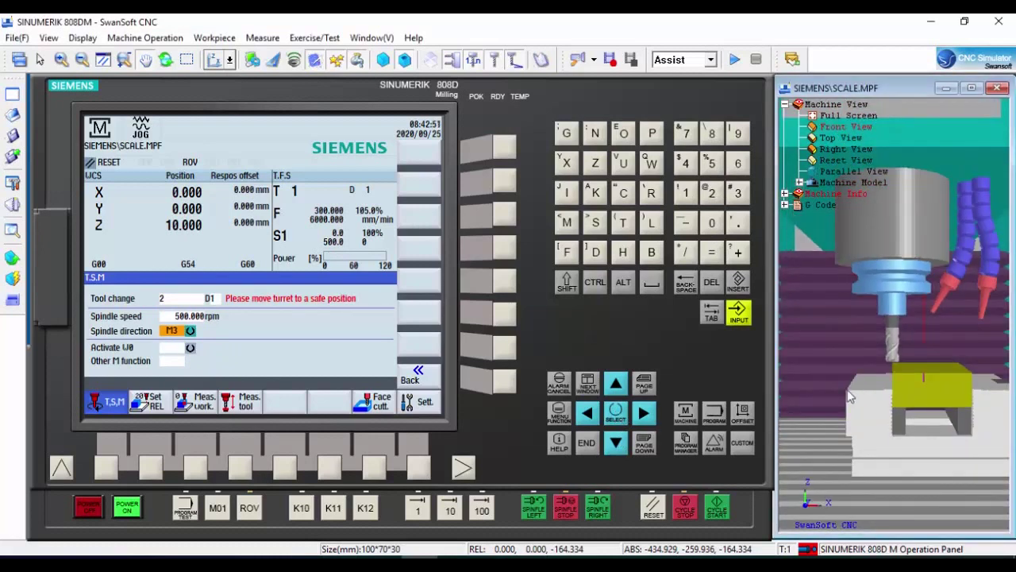
left_click(739, 314)
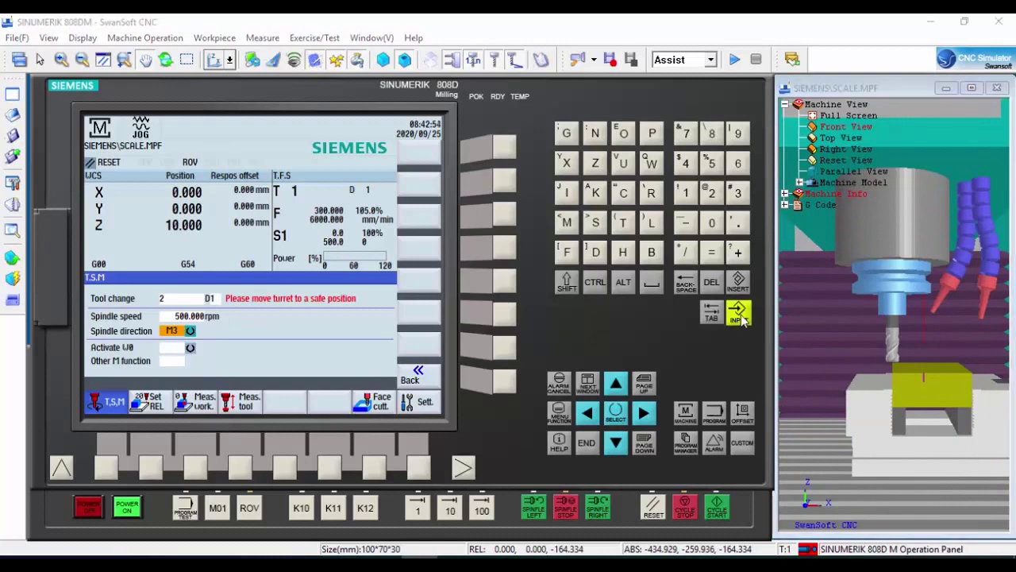
left_click(719, 511)
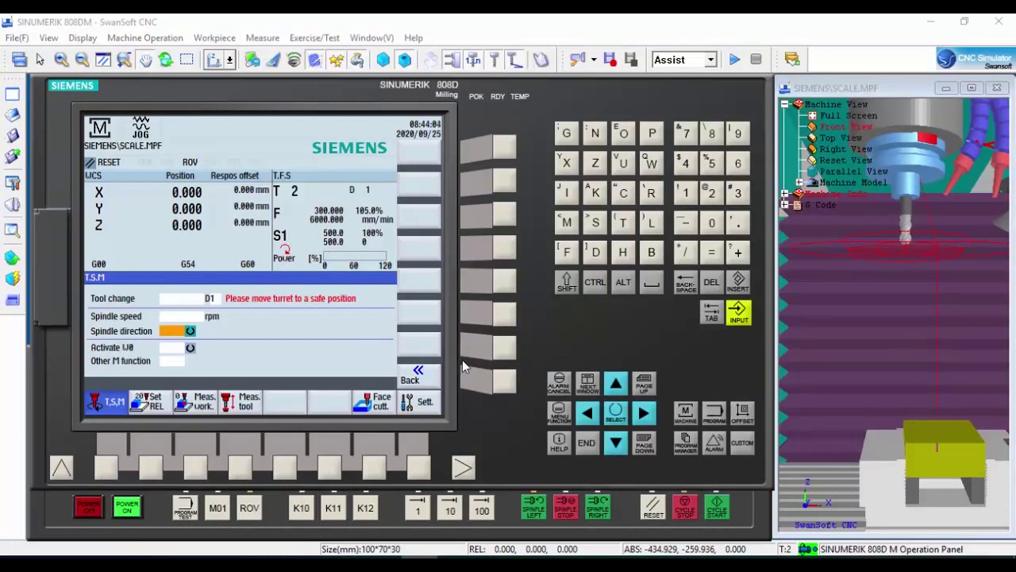
Open manual tool measurement and jog tool 2 over the workpiece to about X35.2, Z-164.3.
left_click(242, 475)
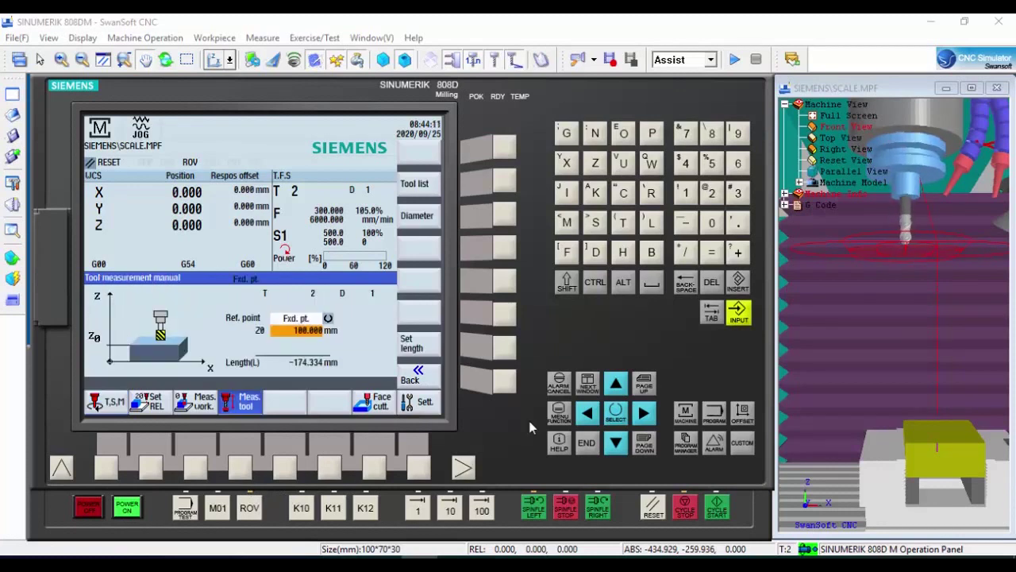
left_click(509, 507)
left_click(452, 471)
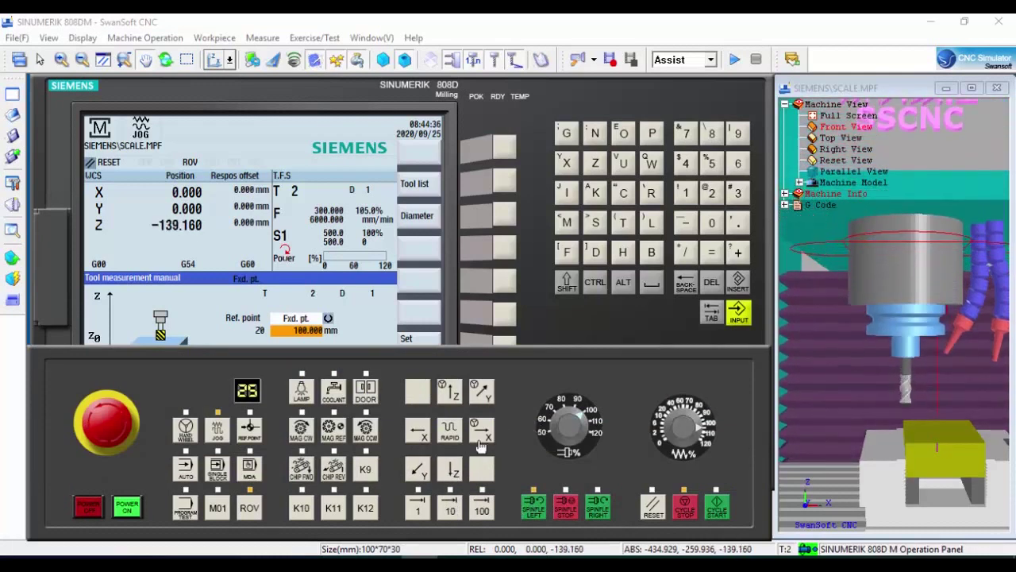
left_click(482, 438)
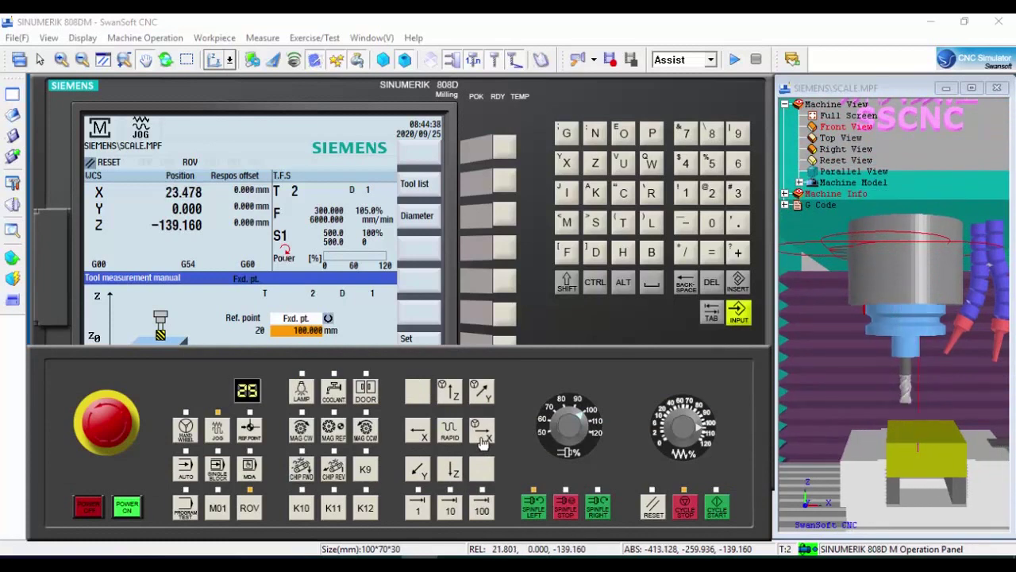
left_click(453, 480)
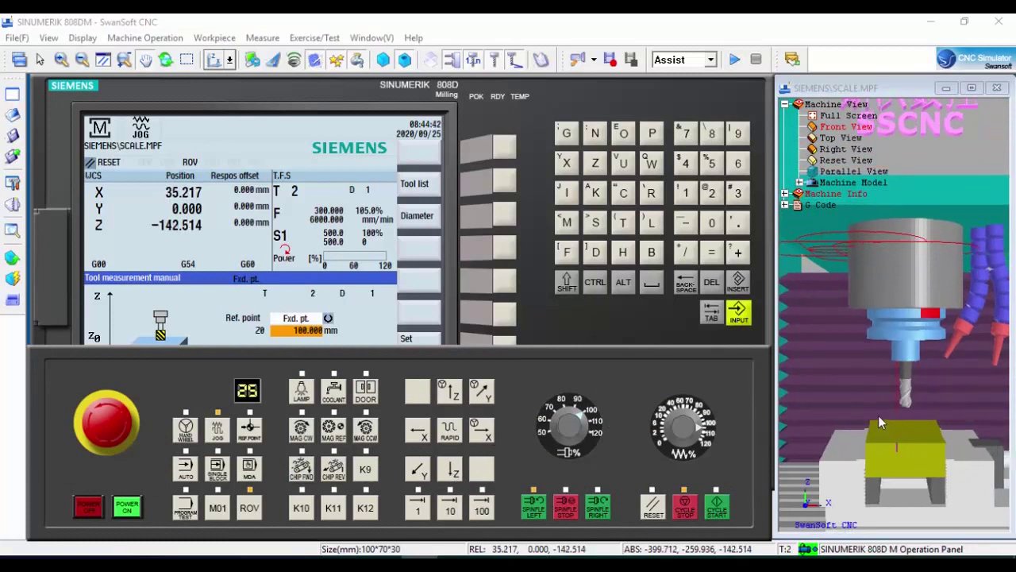
scroll(877, 415, "up", 5)
left_click_drag(861, 395, 818, 317)
scroll(854, 368, "up", 3)
left_click(457, 474)
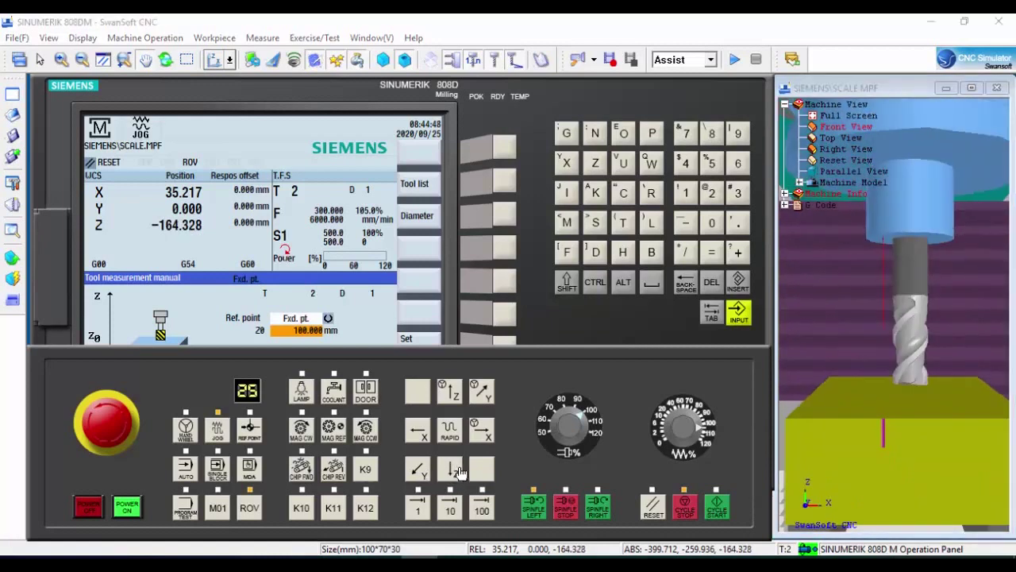
Lower tool 2 onto the workpiece's top face at about Z-174.3, using 20% feed override for the final approach.
scroll(876, 397, "up", 3)
left_click_drag(877, 395, 859, 332)
left_click(454, 474)
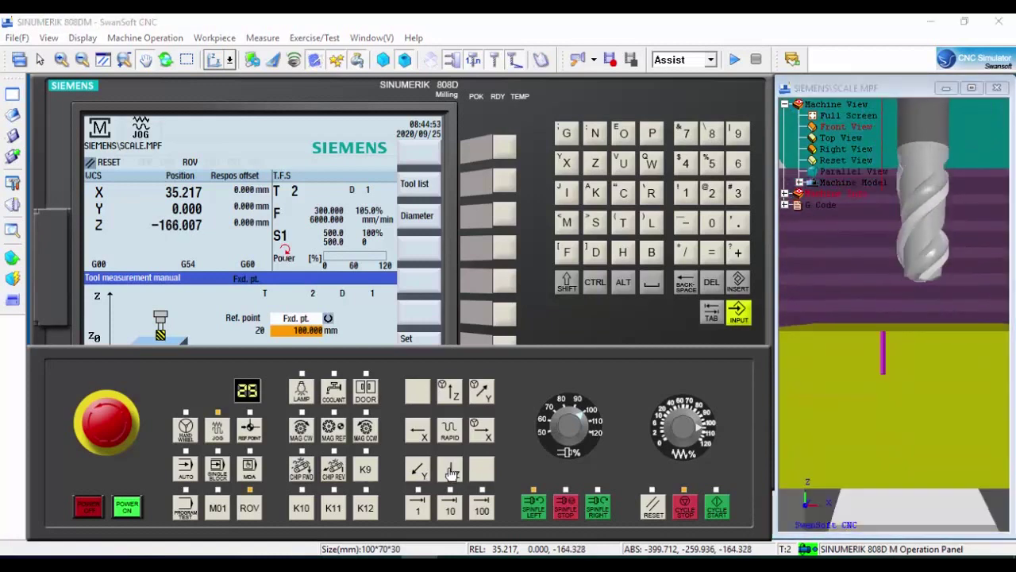
left_click(458, 473)
left_click(458, 473)
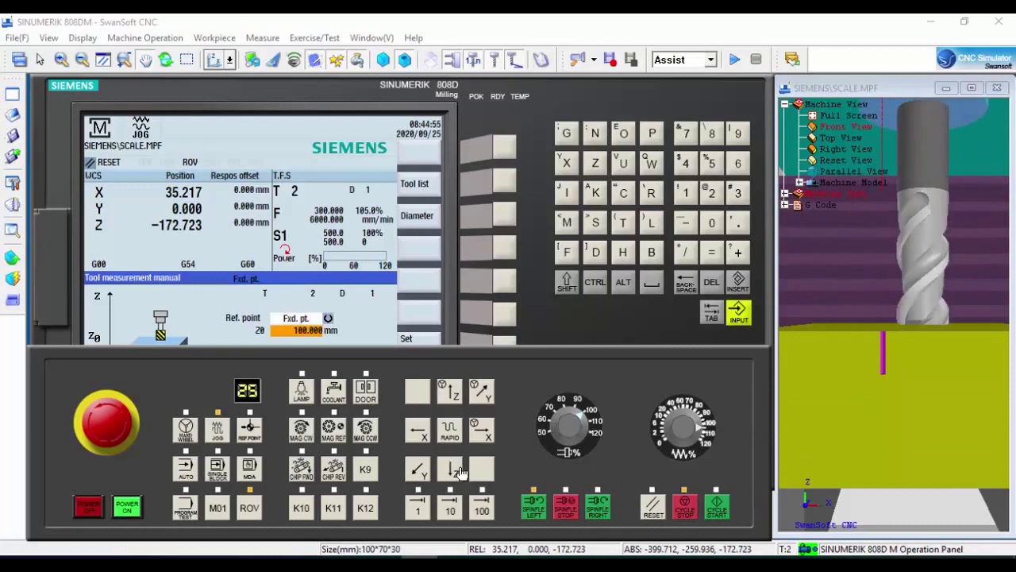
left_click(671, 418)
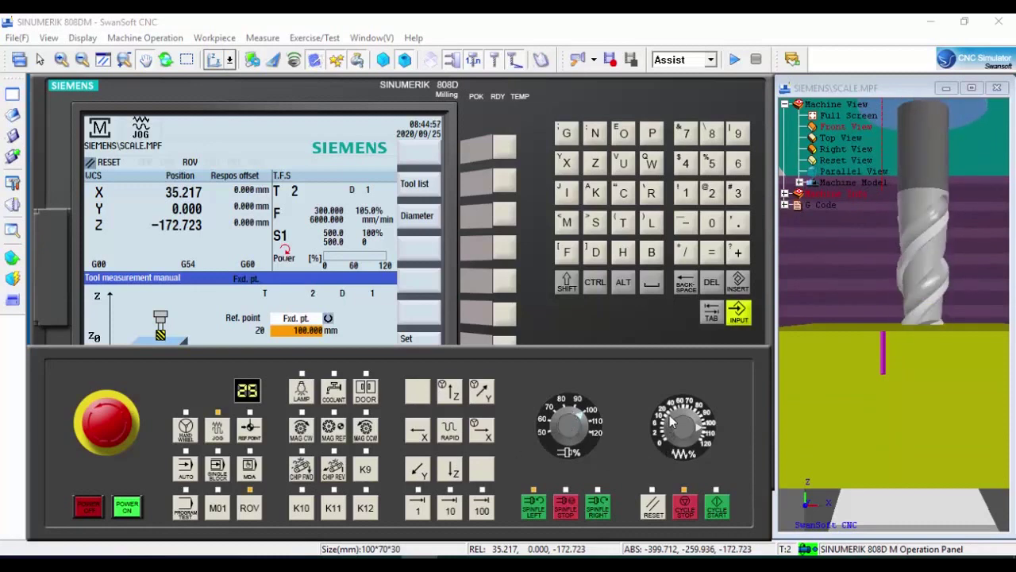
left_click(458, 473)
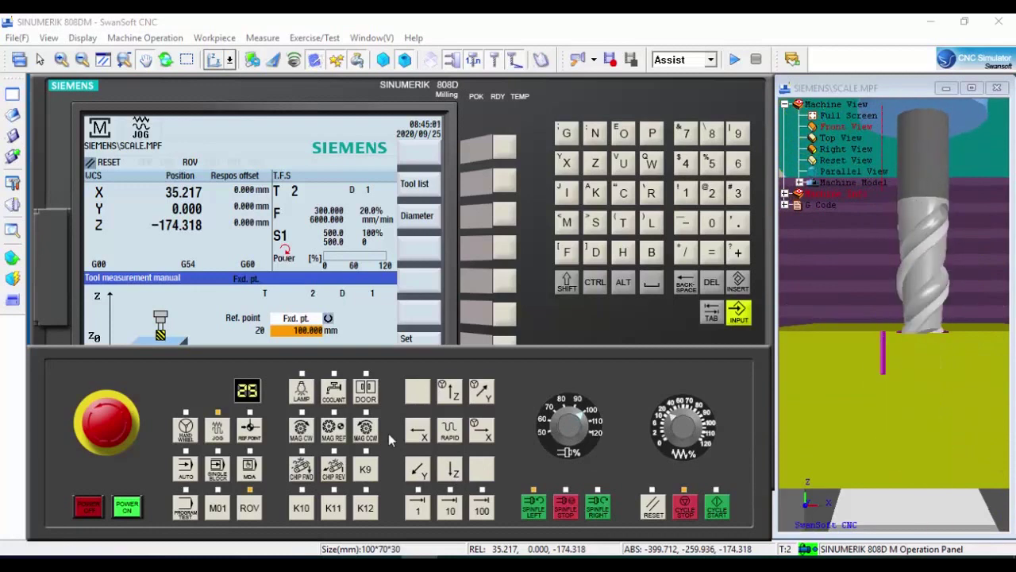
Set the Z0 reference to 0 mm and store the measured length for tool 2.
left_click(365, 317)
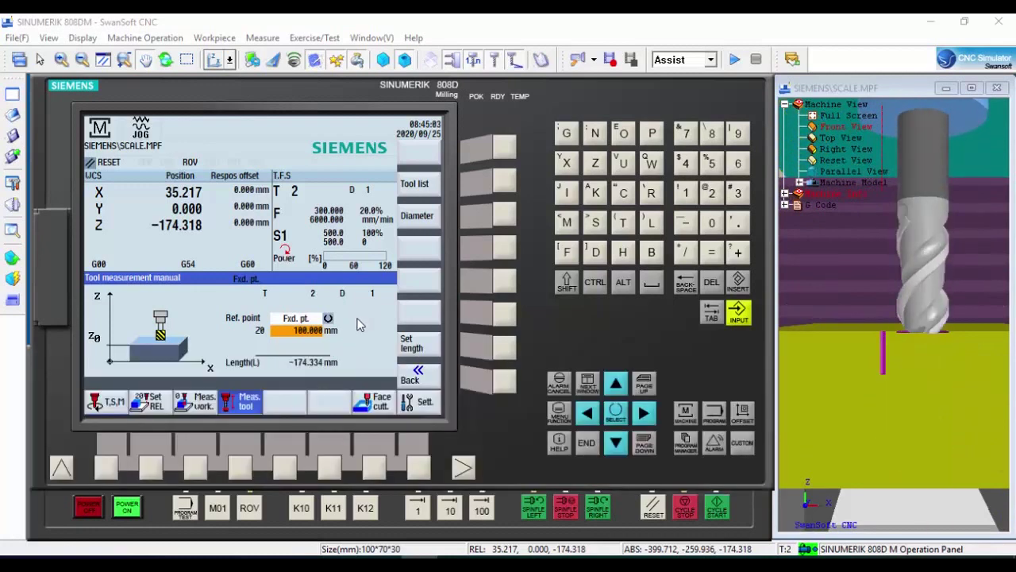
left_click(712, 224)
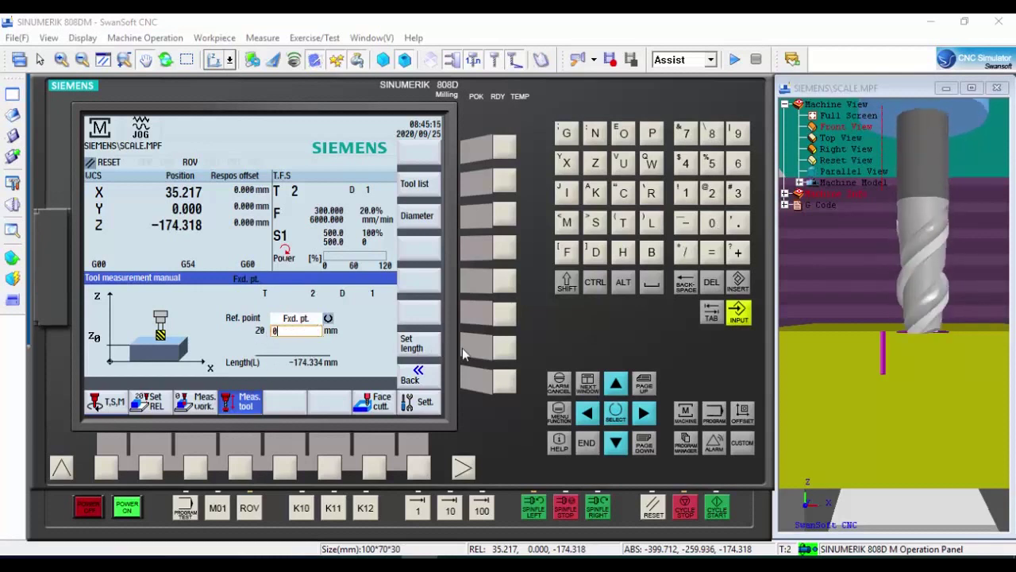
left_click(506, 348)
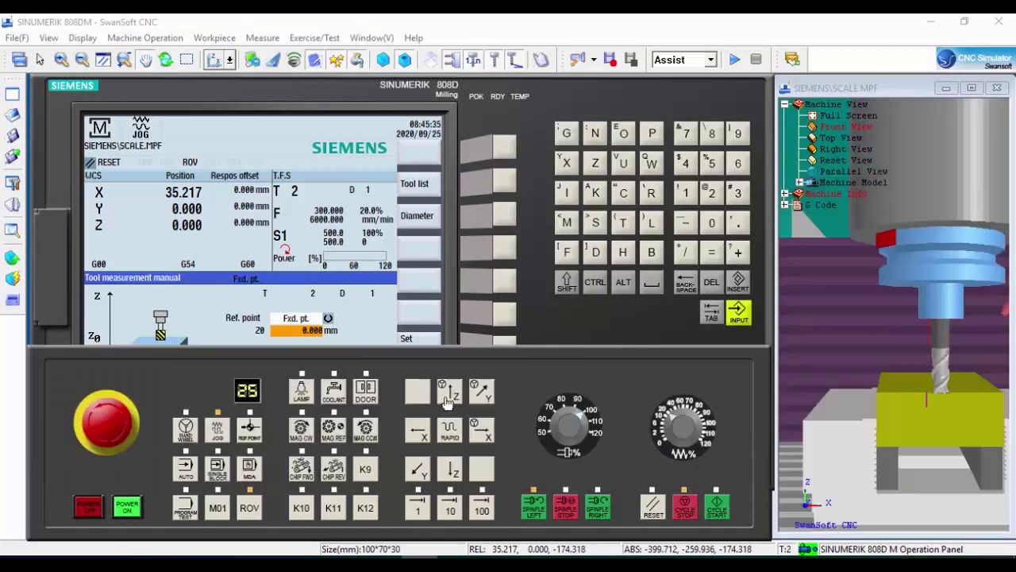
Raise tool 2 to about Z35.8 and check its length in the tool list, ending on the machine screen.
left_click(449, 395)
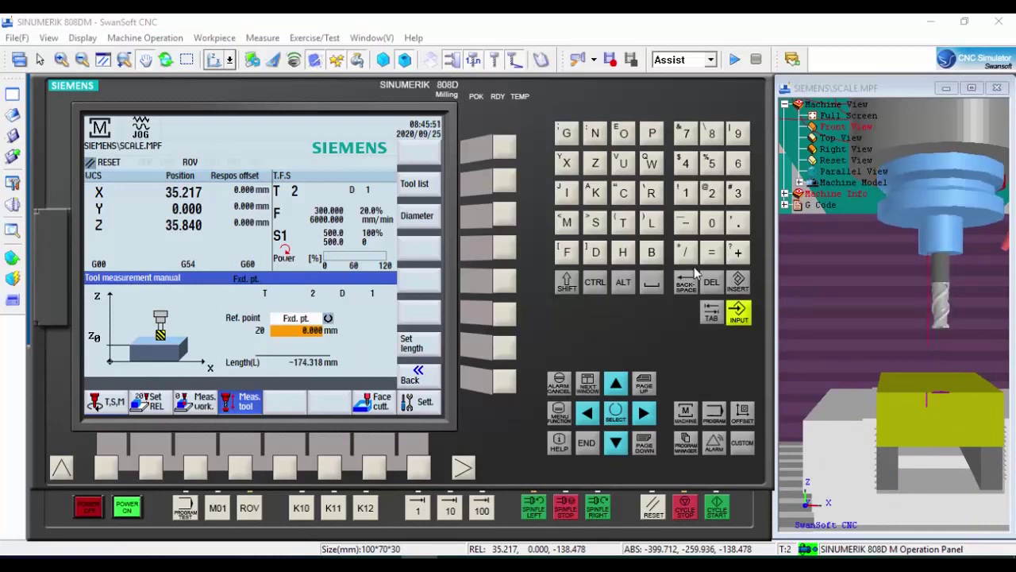
left_click(747, 421)
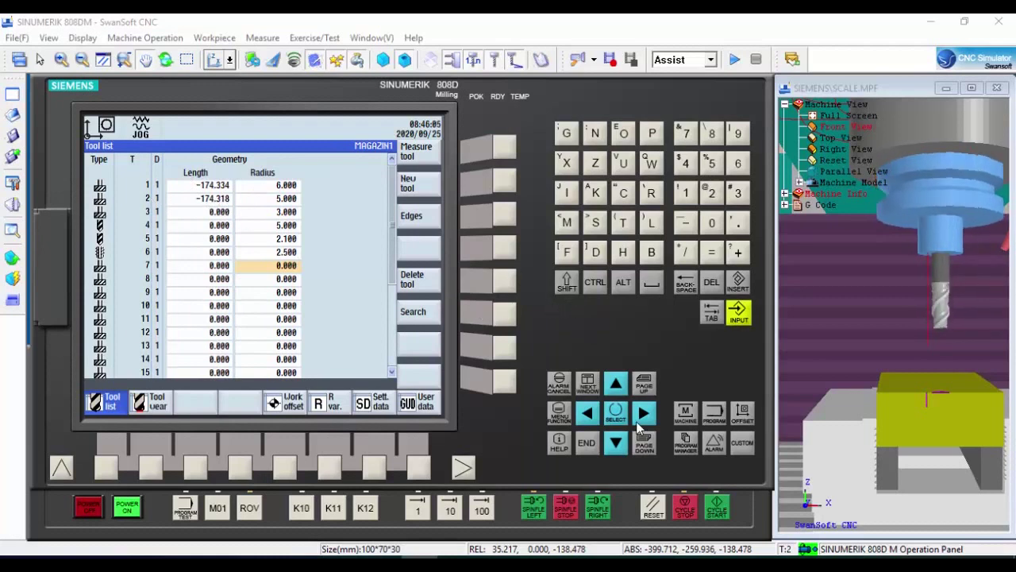
left_click(686, 412)
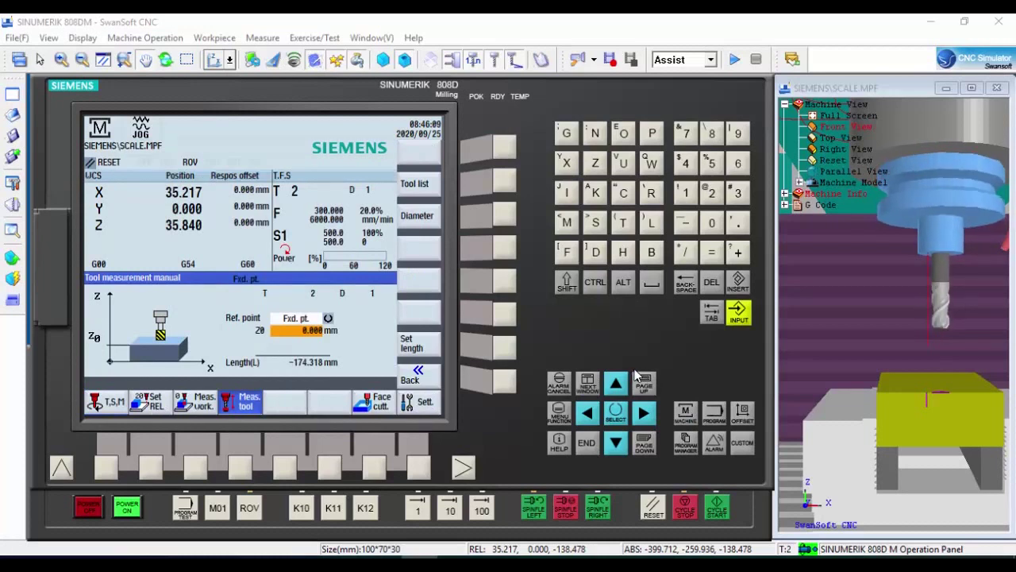
In MDA mode, change the Z value of the last block so it reads G0 X0 Y0 Z15.
left_click(505, 506)
left_click(249, 468)
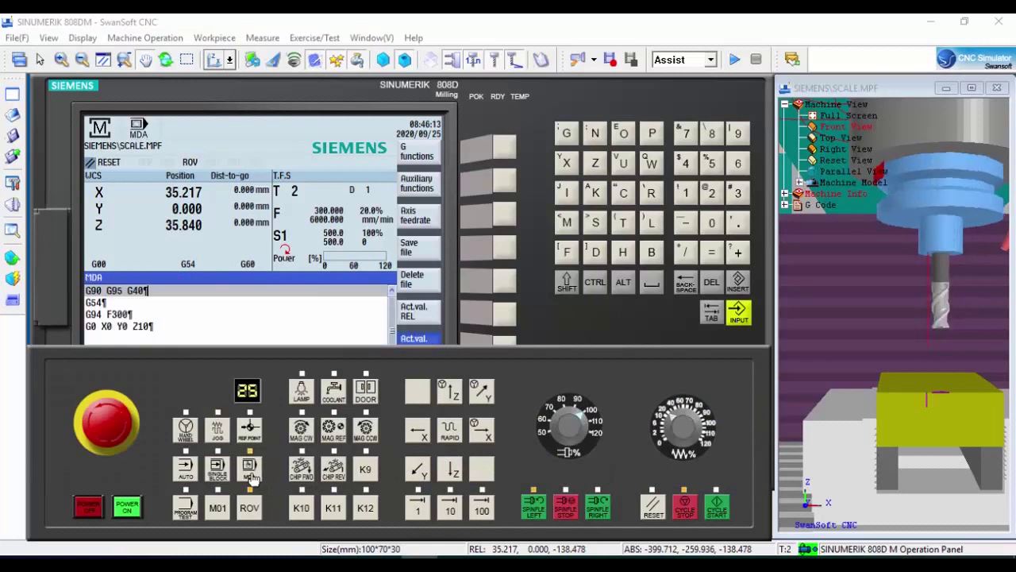
left_click(132, 333)
key("Down")
key("Down")
key("Down")
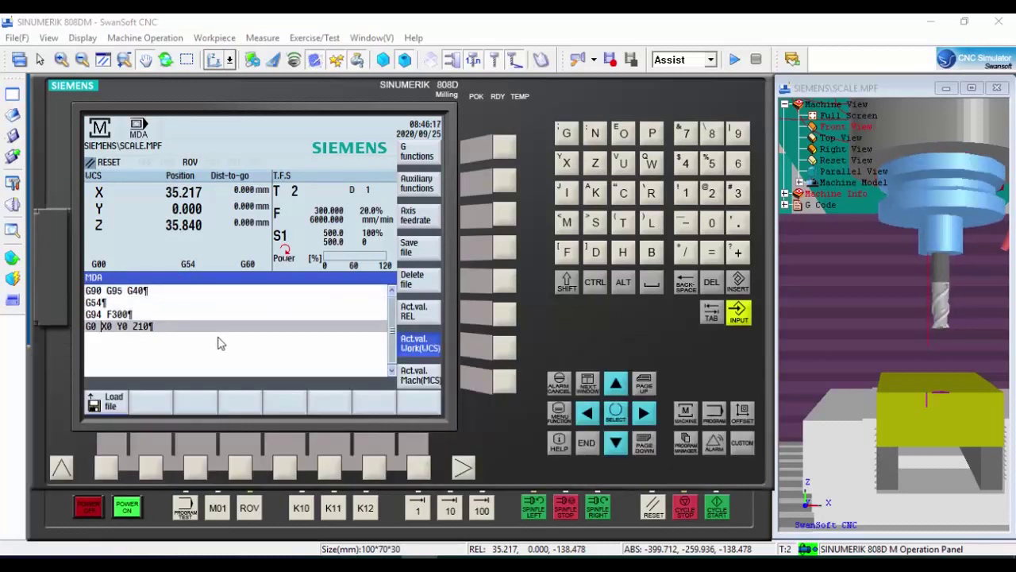
key("Right")
key("Right")
key("Right")
key("Right")
key("Right")
key("Right")
key("Right")
key("Right")
key("Delete")
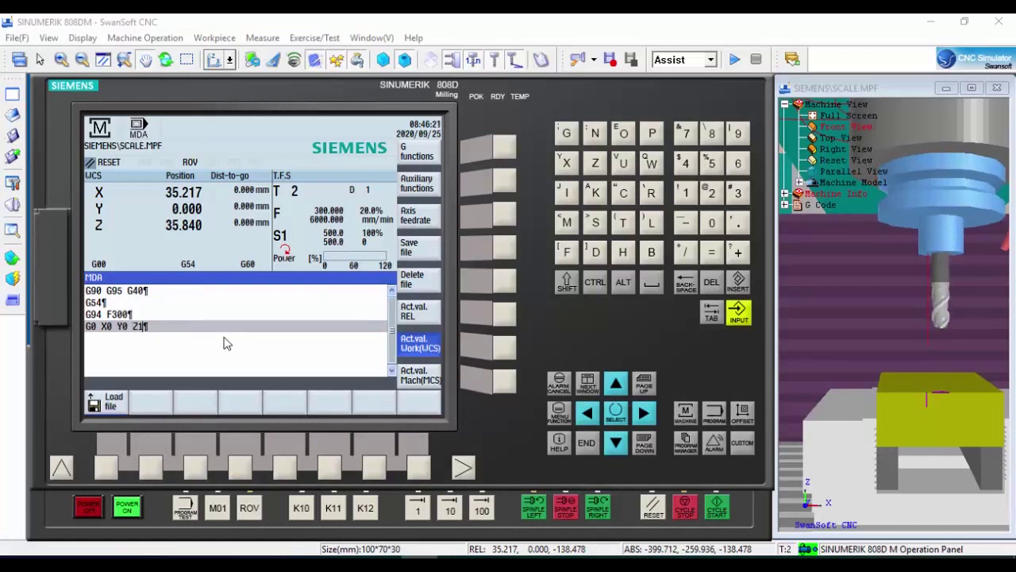
type("5")
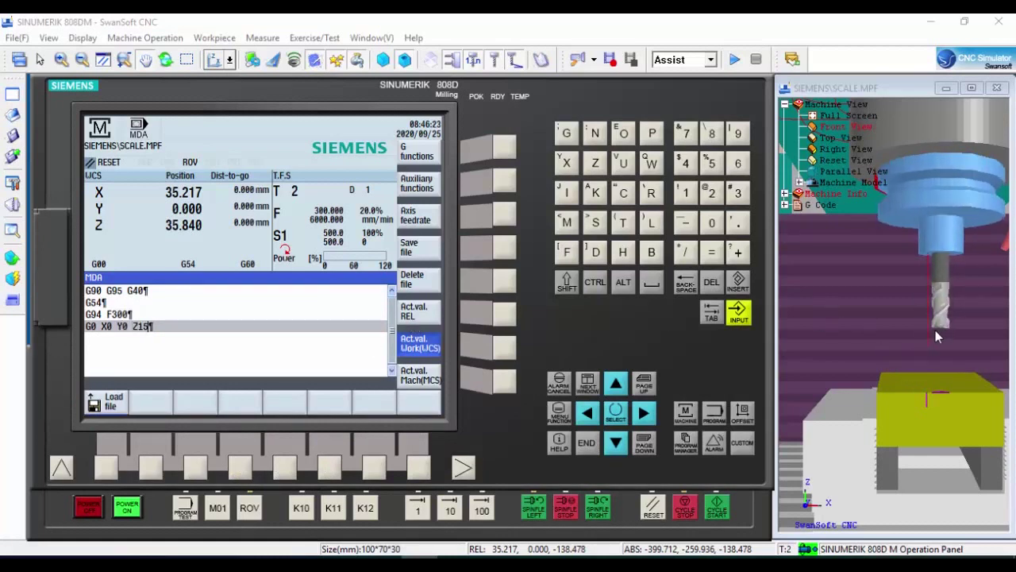
Reset the control, run the MDA blocks and inspect tool 2's position above the workpiece zero corner.
left_click(653, 511)
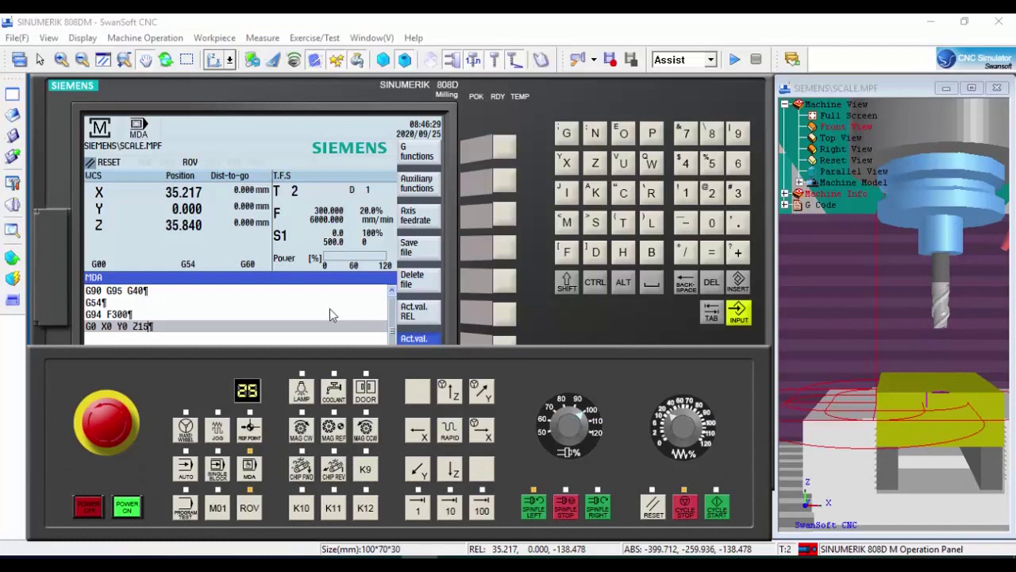
left_click(289, 312)
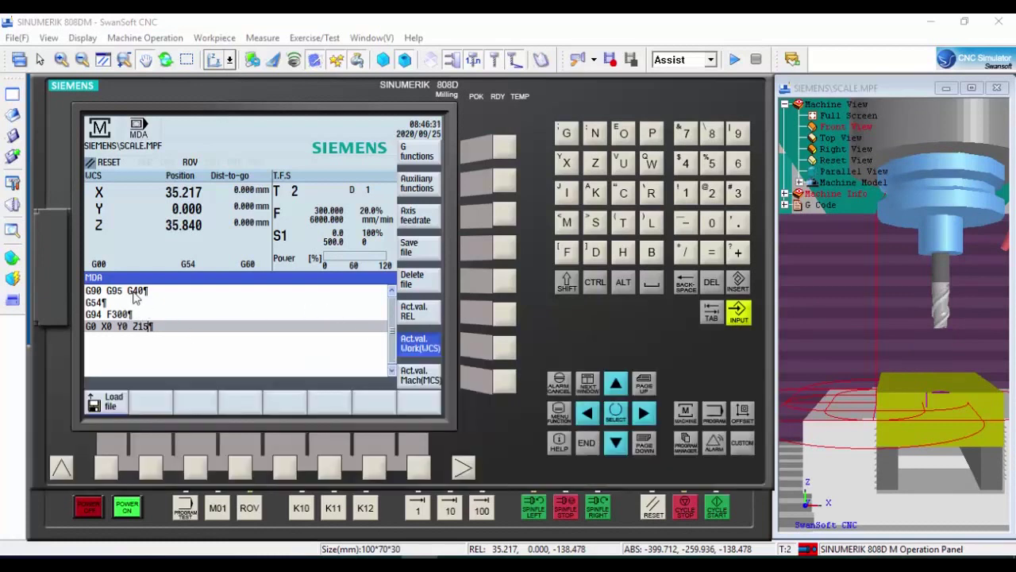
left_click(718, 512)
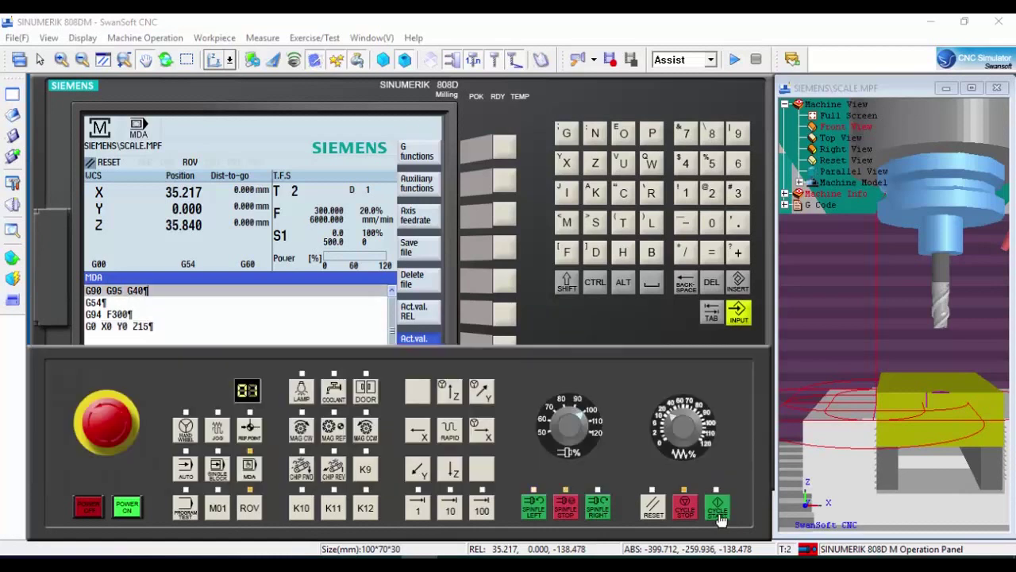
scroll(927, 405, "up", 5)
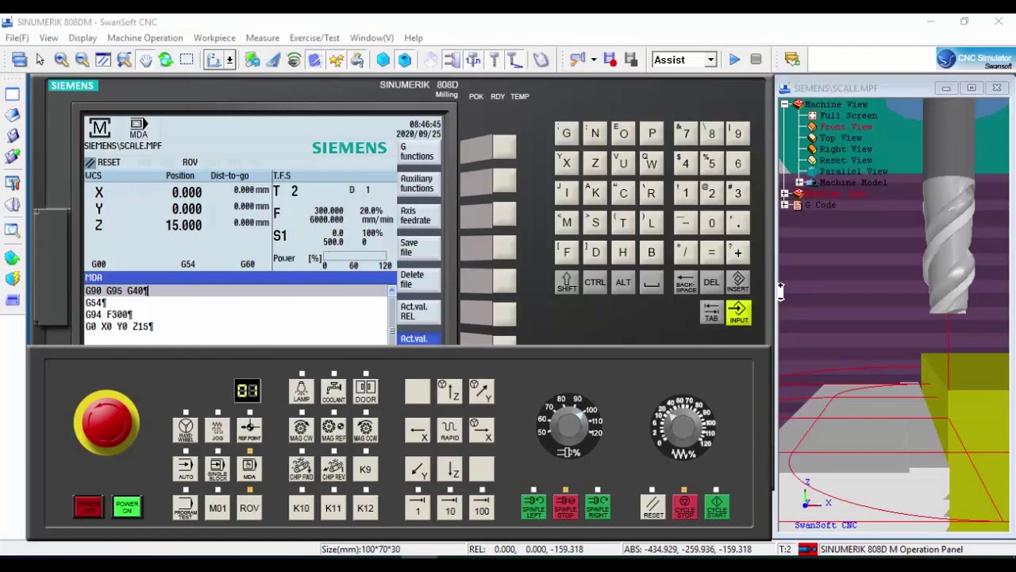
Switch to JOG mode, set the feed override to 105% and retract tool 2 to about Z108.6.
left_click(646, 327)
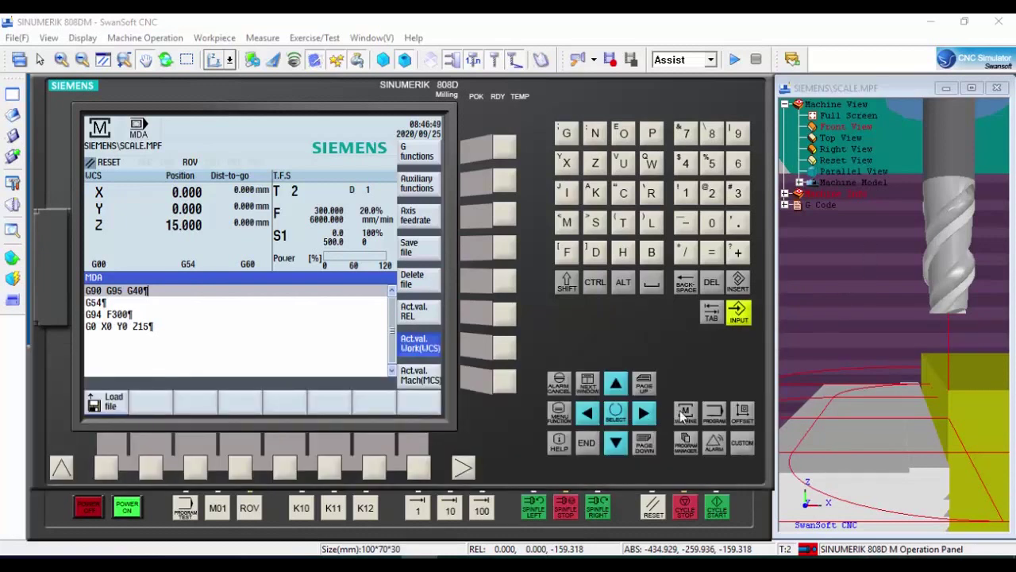
scroll(878, 310, "down", 10)
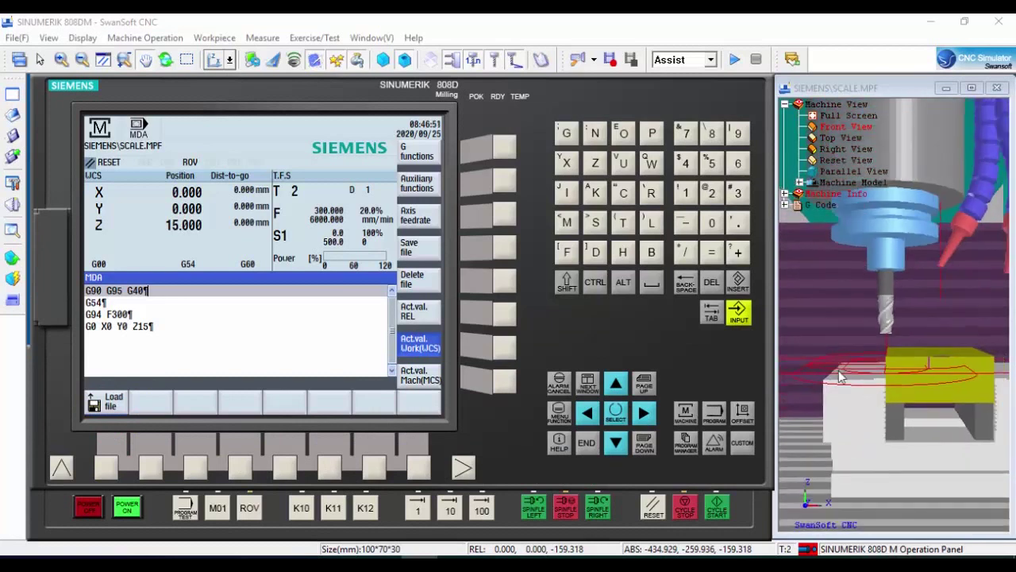
scroll(845, 373, "down", 4)
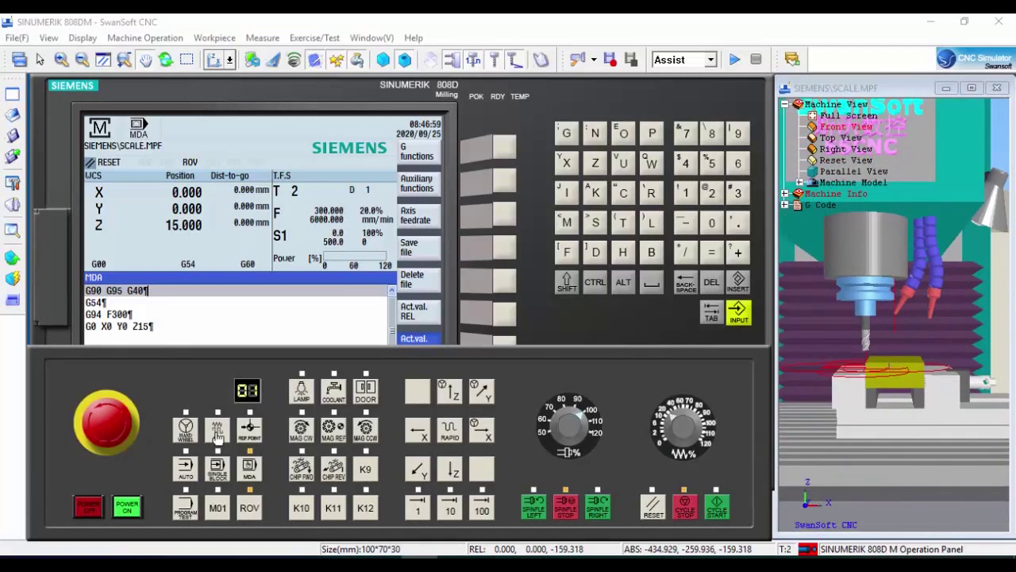
left_click(217, 433)
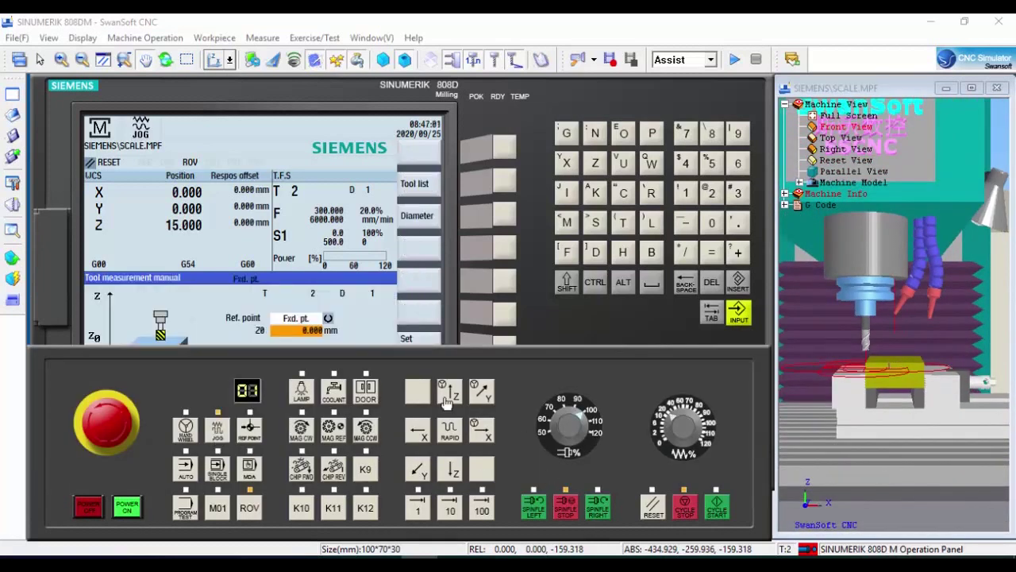
left_click(447, 401)
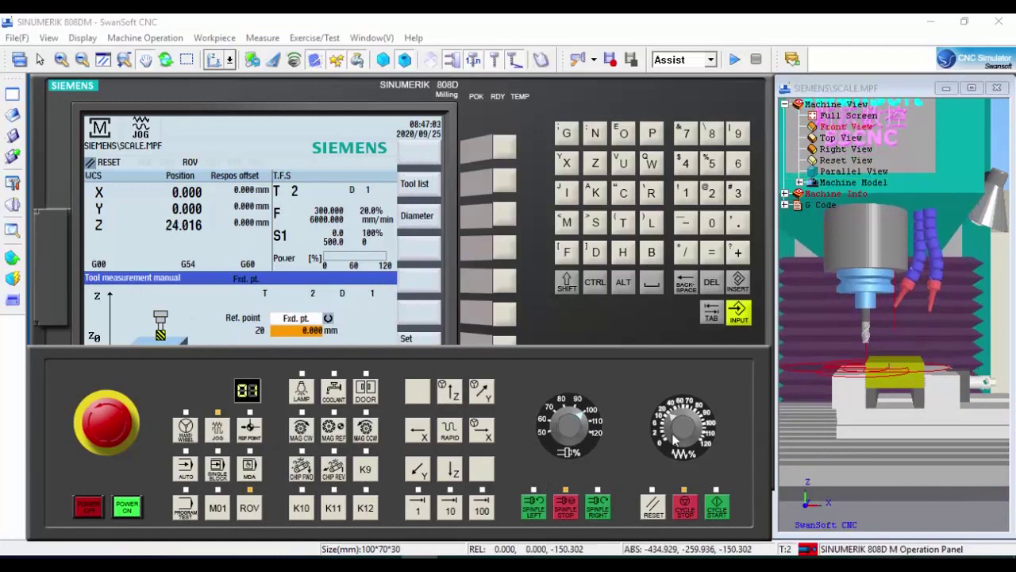
left_click(458, 401)
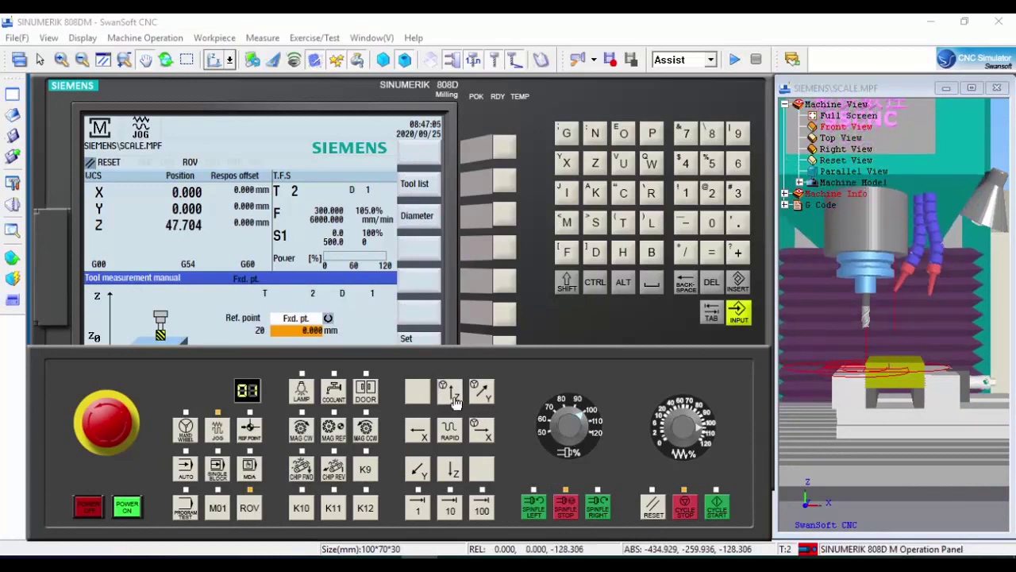
Run a T,S,M change to tool 3 with a spindle speed of 50 rpm and direction M3.
left_click(588, 320)
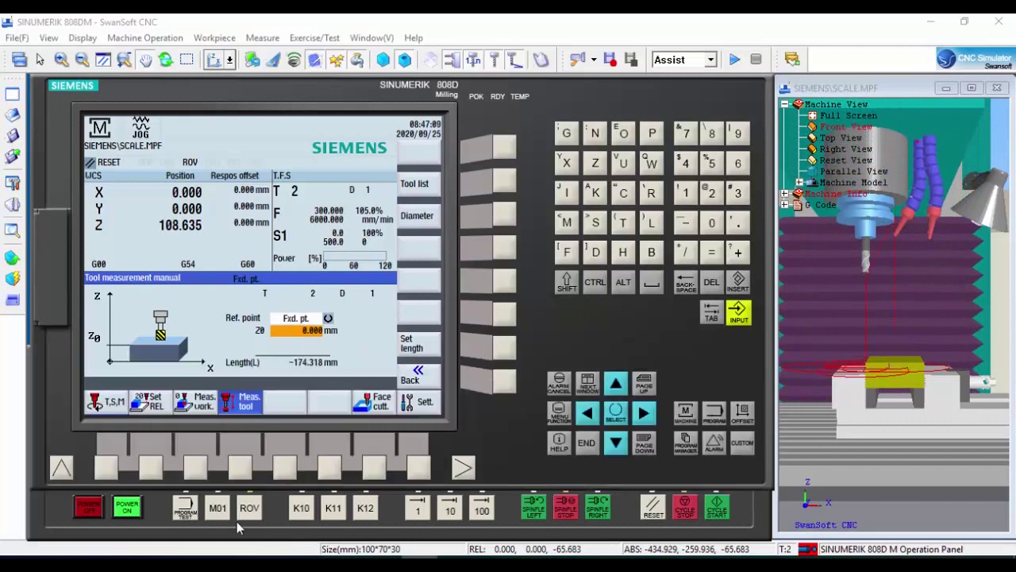
left_click(112, 468)
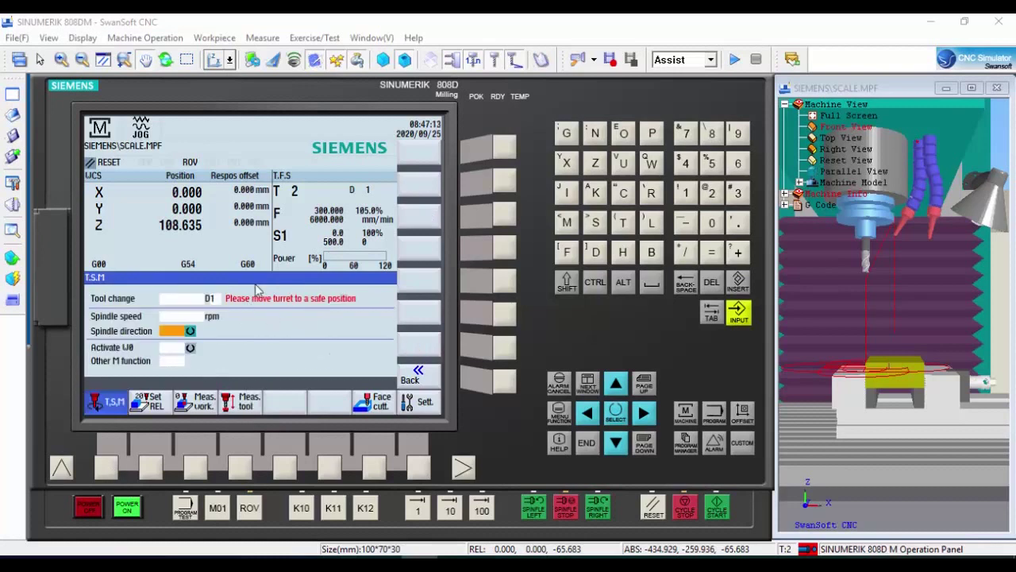
left_click(615, 384)
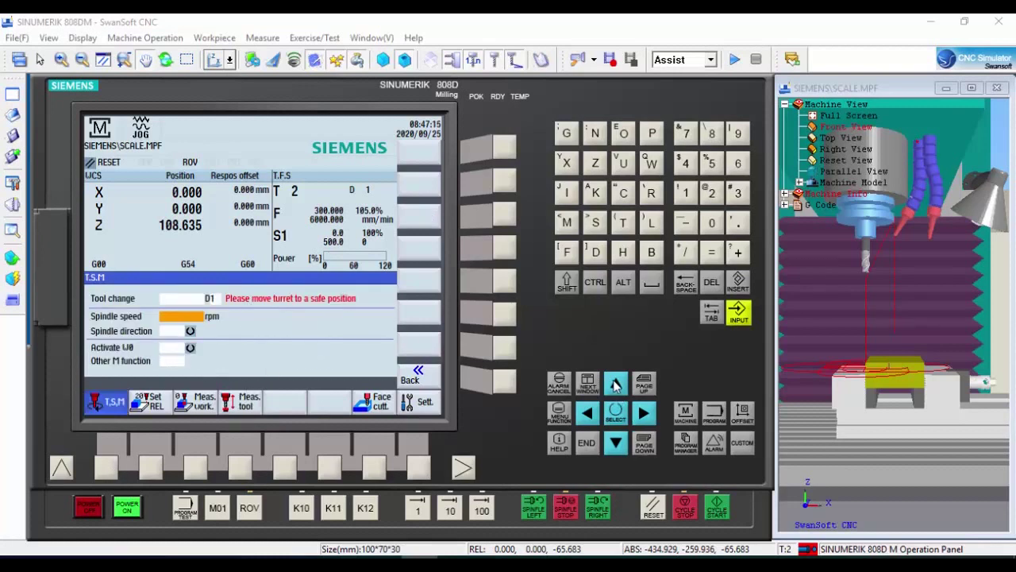
left_click(615, 384)
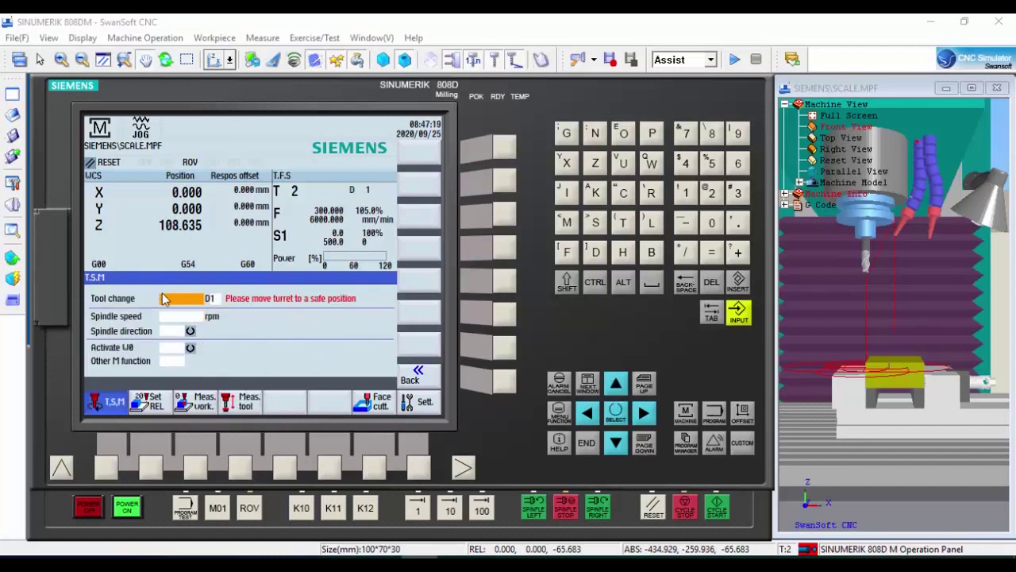
left_click(737, 194)
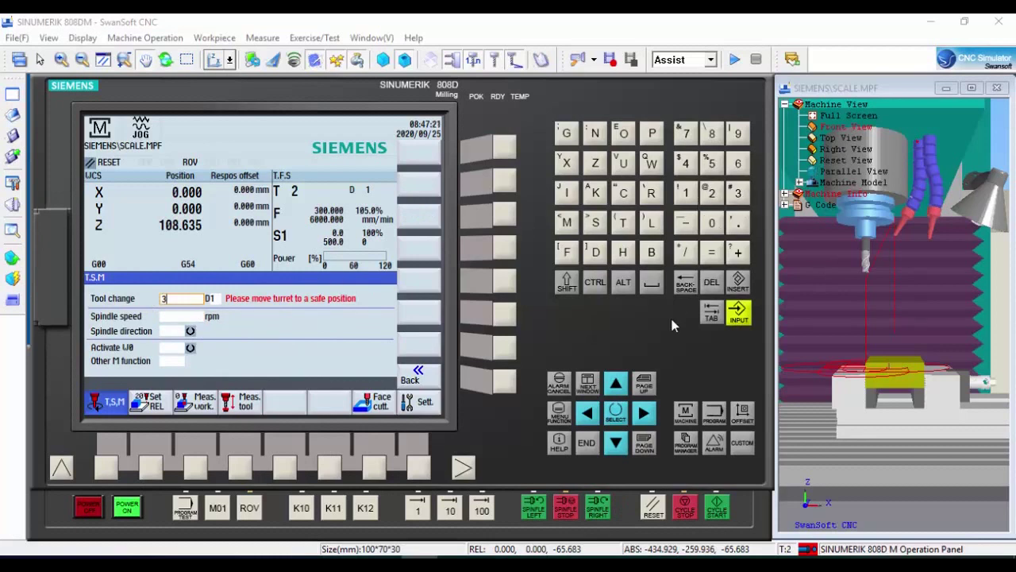
left_click(617, 444)
left_click(714, 163)
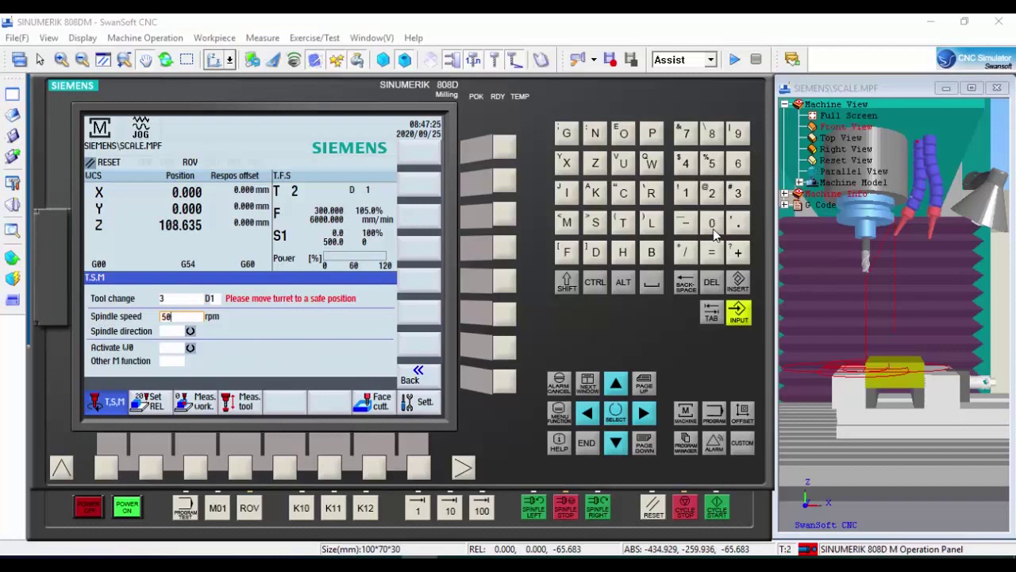
type("0")
left_click(616, 444)
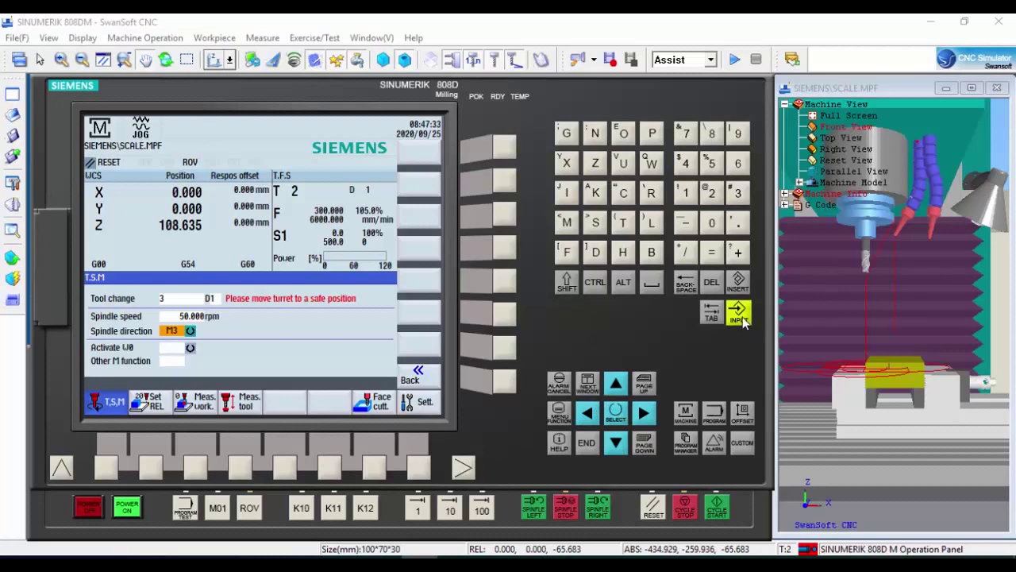
left_click(719, 509)
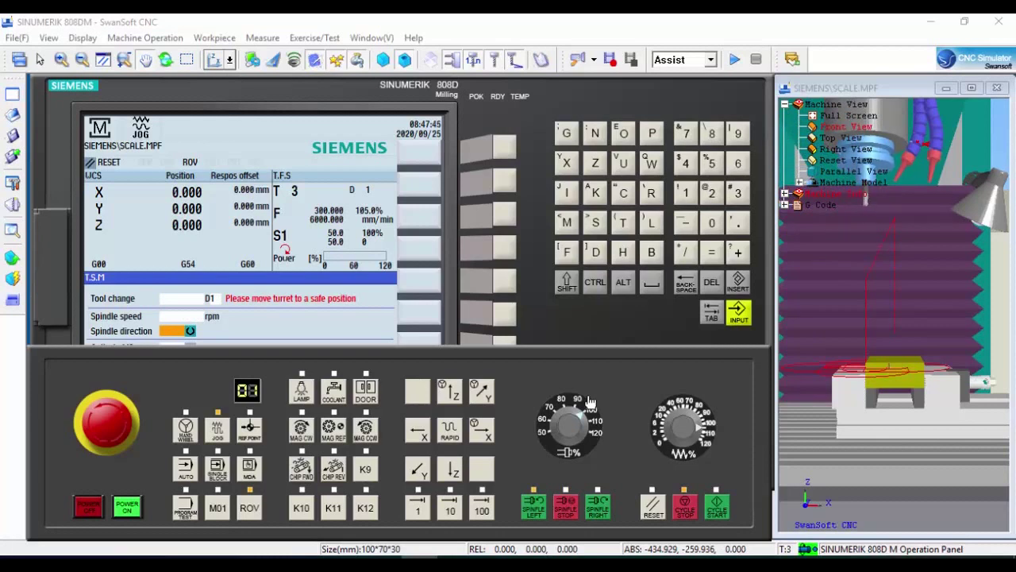
Open manual tool measurement and jog tool 3 over the workpiece to about X28.9 Y34, lowering it to about Z-157.9.
left_click(563, 328)
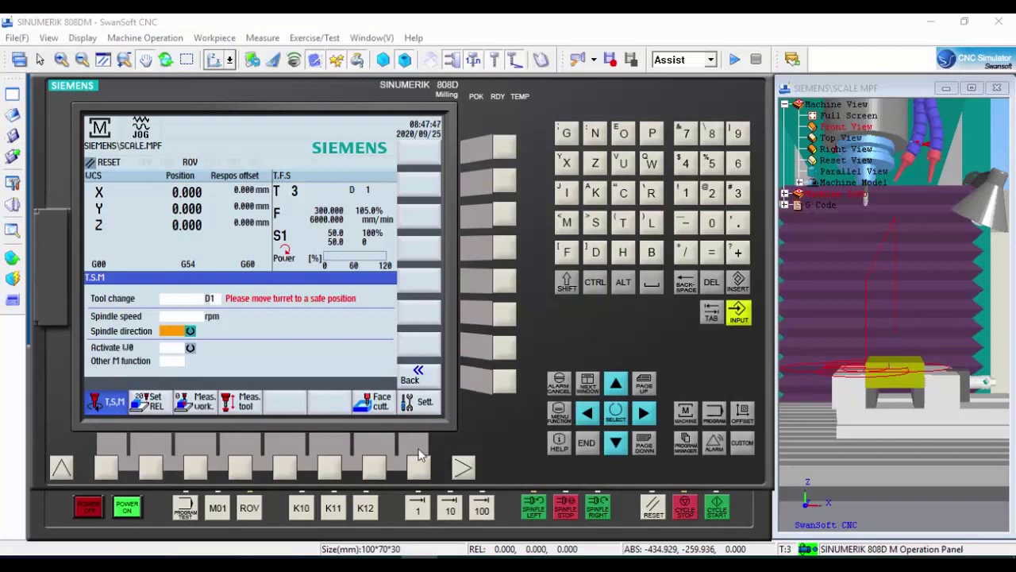
left_click(241, 468)
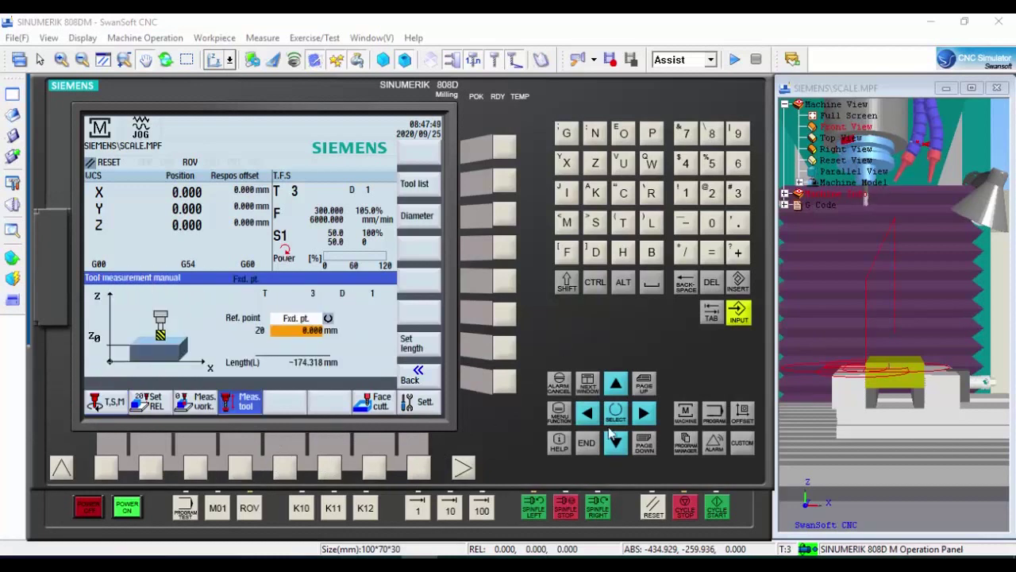
middle_click_drag(867, 324, 866, 336)
mouse_move(866, 336)
left_mouse_down()
mouse_move(866, 350)
mouse_move(876, 324)
left_mouse_up()
scroll(865, 353, "up", 3)
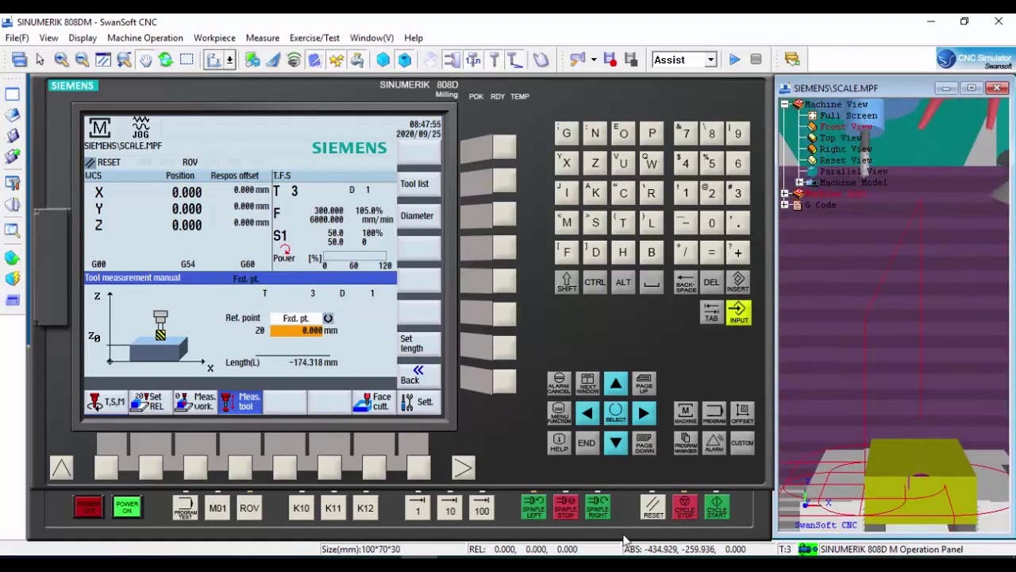
left_click(507, 512)
left_click(482, 392)
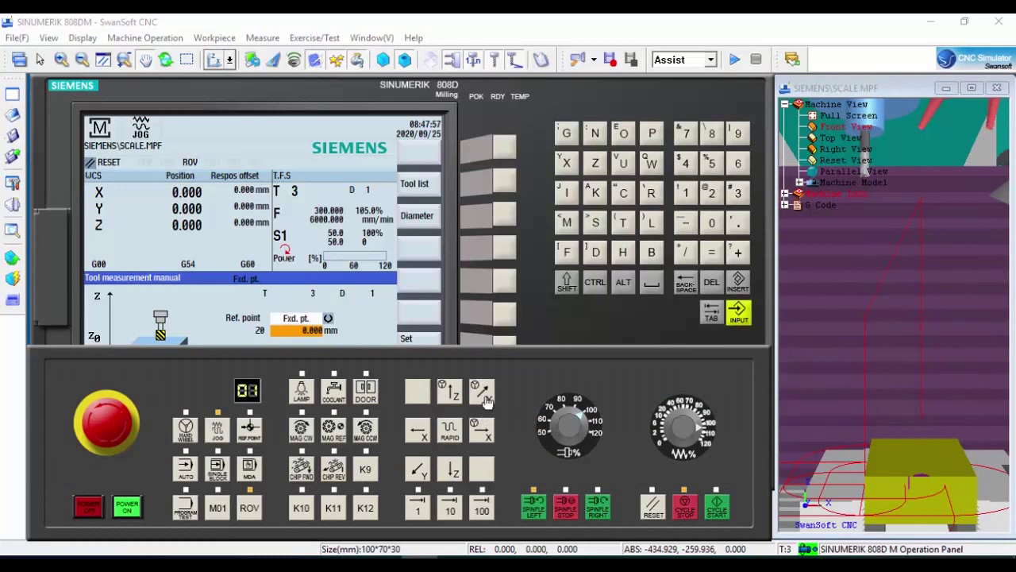
left_click(481, 433)
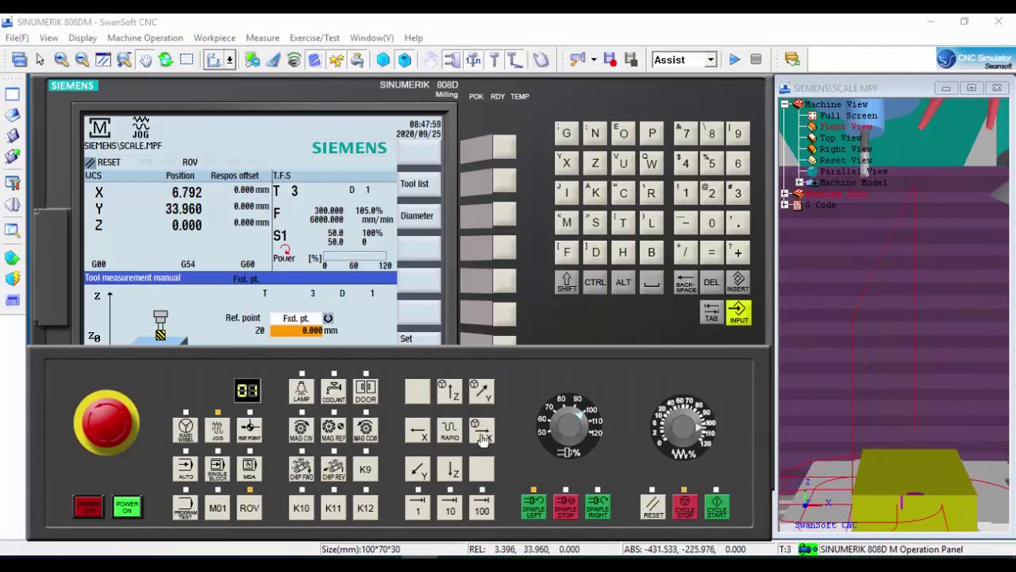
left_click(449, 474)
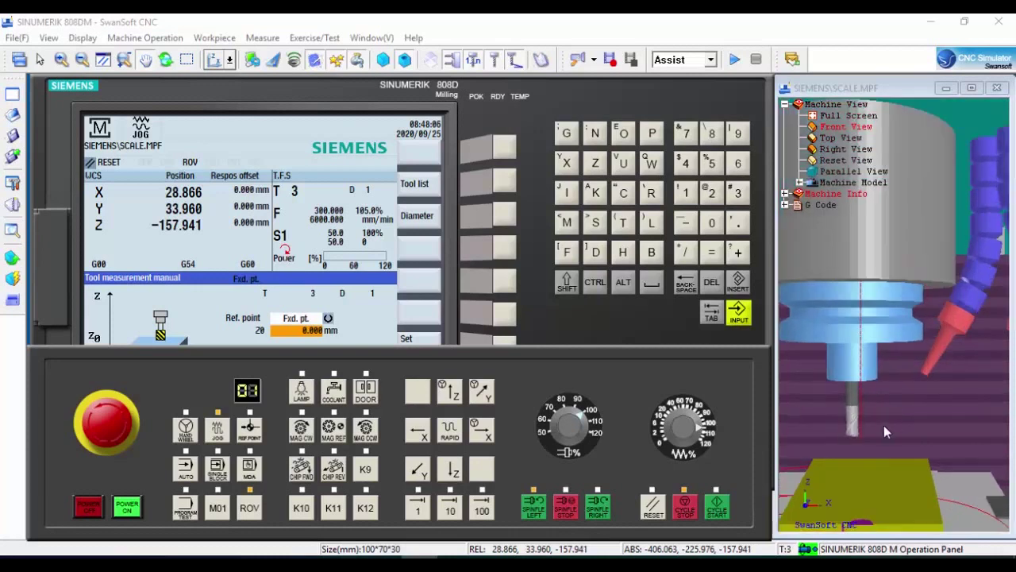
Jog tool 3 down close to the workpiece's top surface, to about Z-181.7.
scroll(885, 419, "up", 2)
left_click_drag(885, 419, 928, 253)
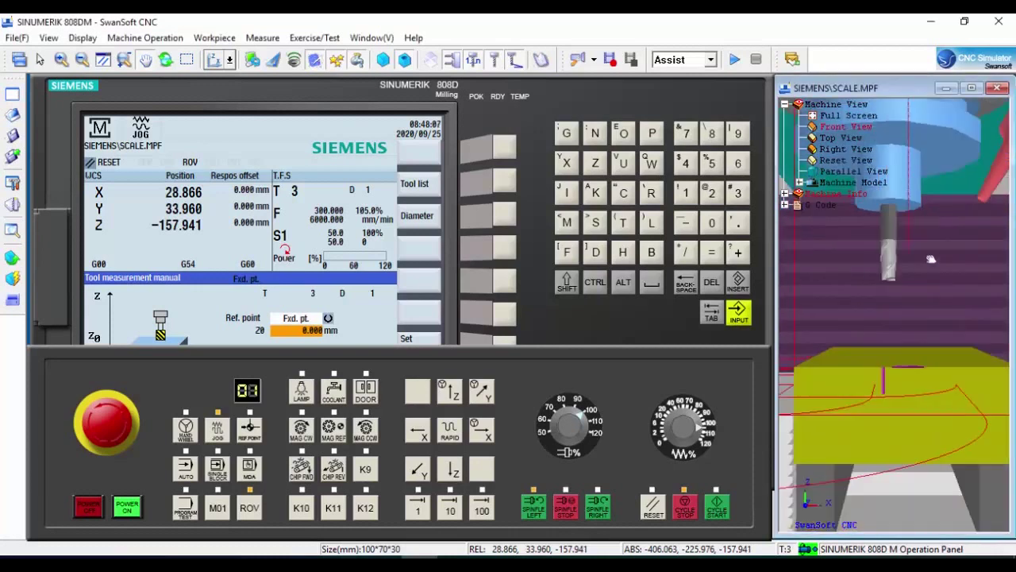
left_click(449, 474)
left_click(450, 474)
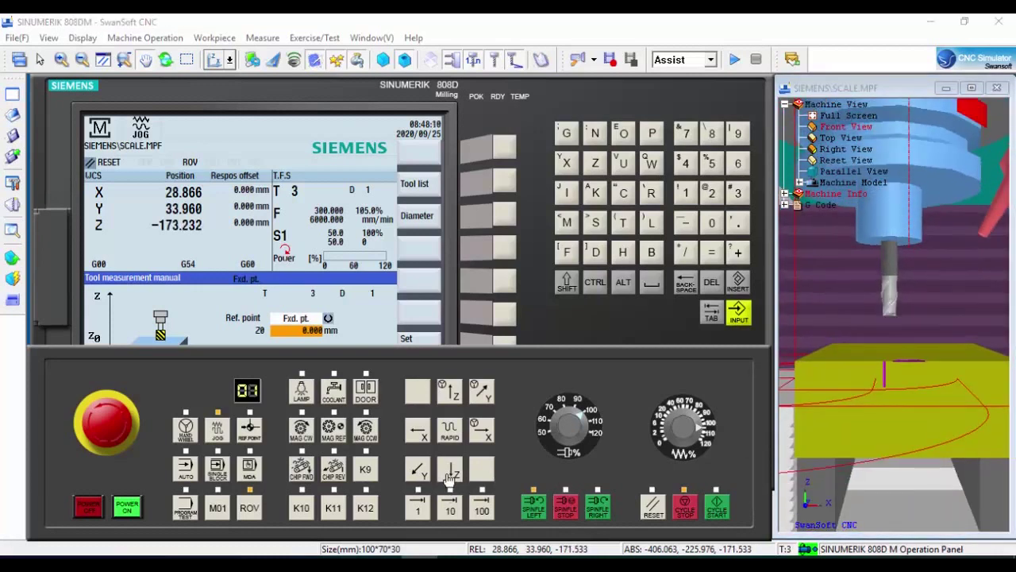
left_click(449, 474)
left_click(449, 474)
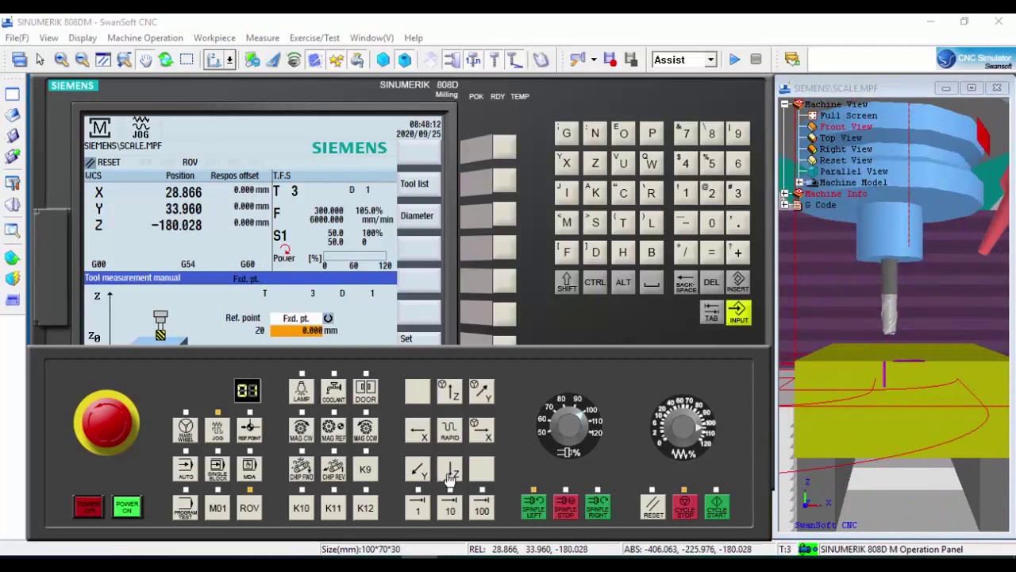
left_click(449, 474)
Reduce the feed override to 20% and lower tool 3 in small moves onto the workpiece's top surface, at about Z-187.6.
left_click_drag(684, 424, 672, 420)
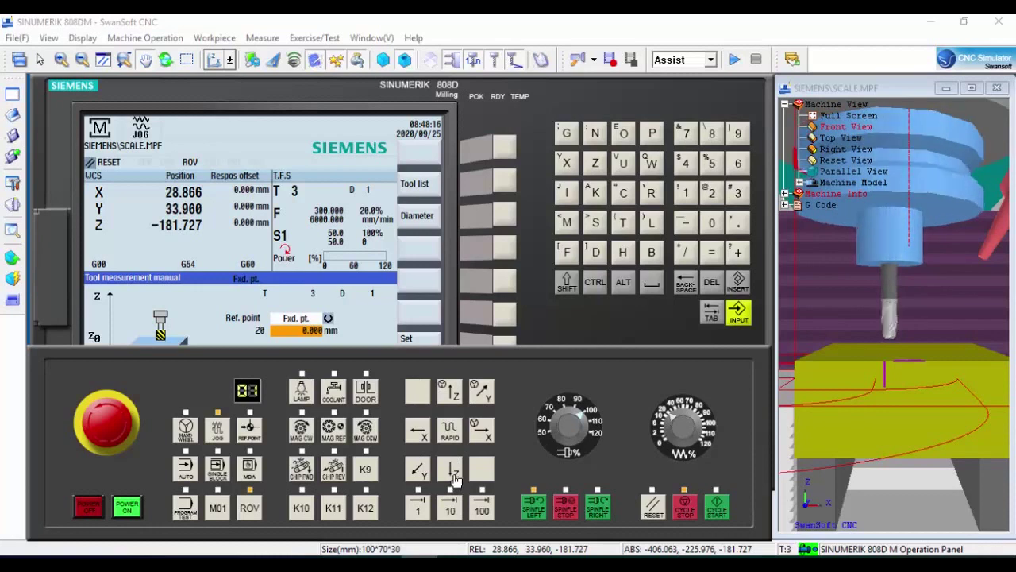
left_click(452, 477)
left_click(456, 478)
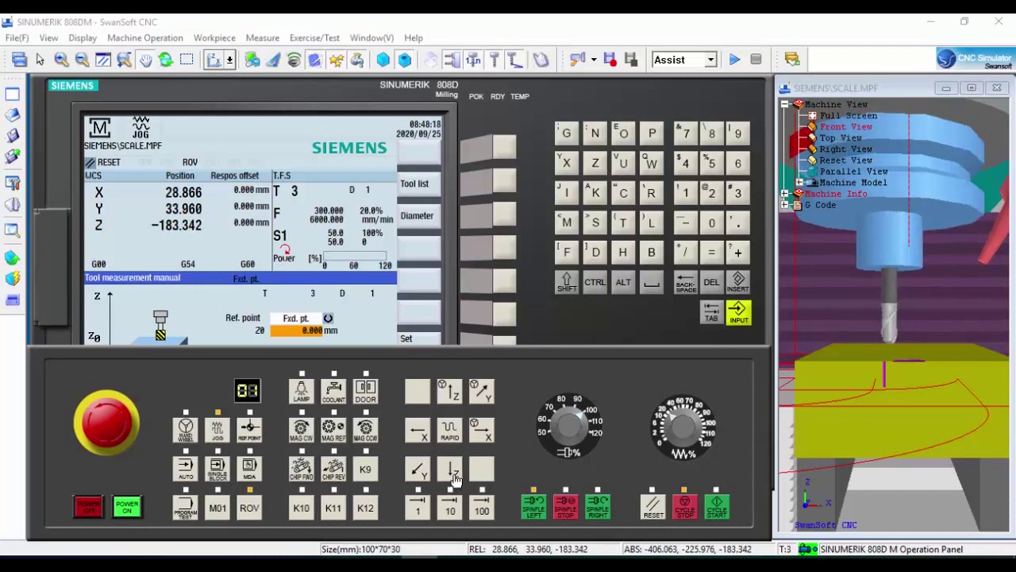
scroll(870, 365, "up", 3)
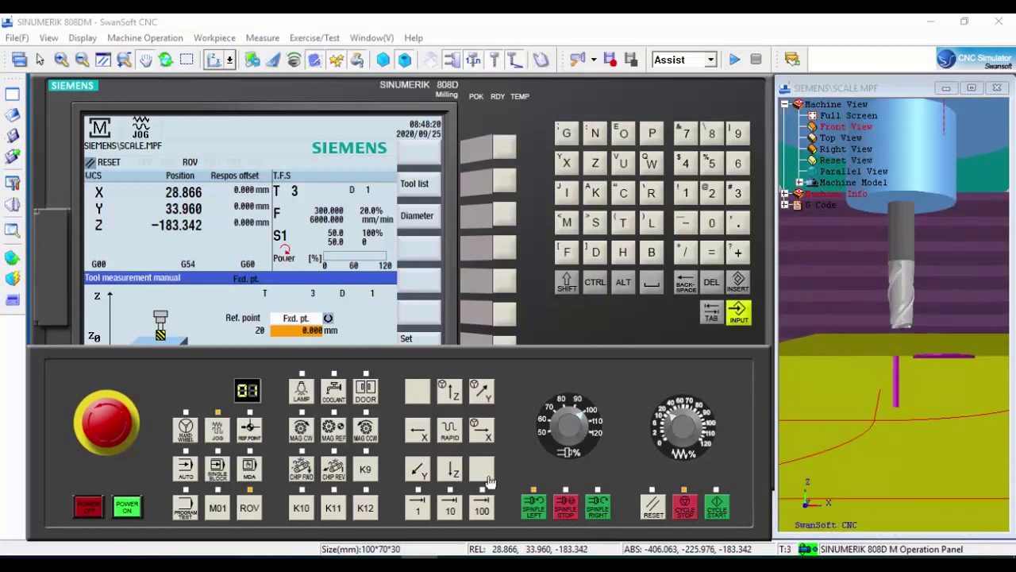
left_click(451, 474)
left_click(453, 474)
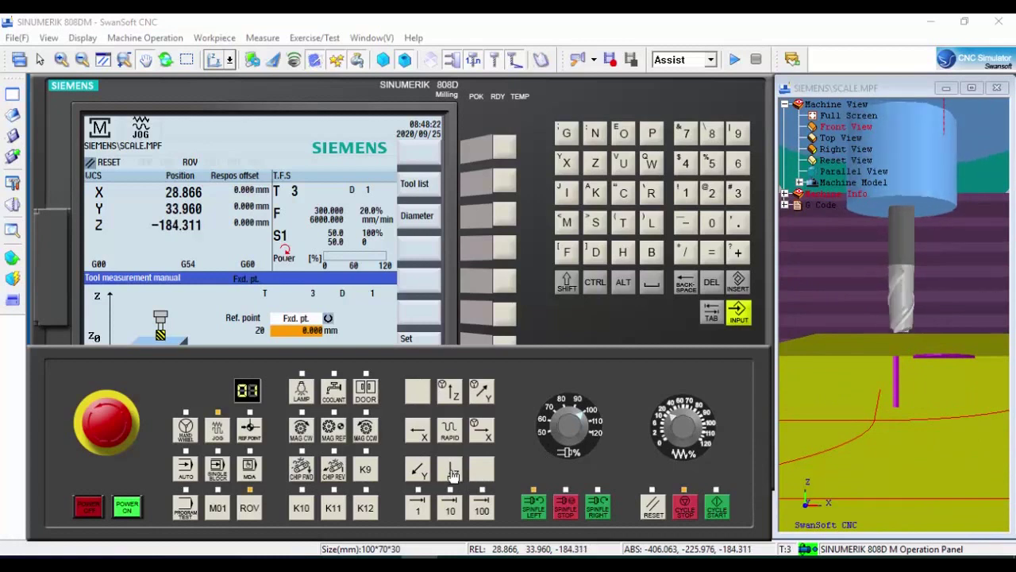
left_click(452, 475)
left_click(453, 474)
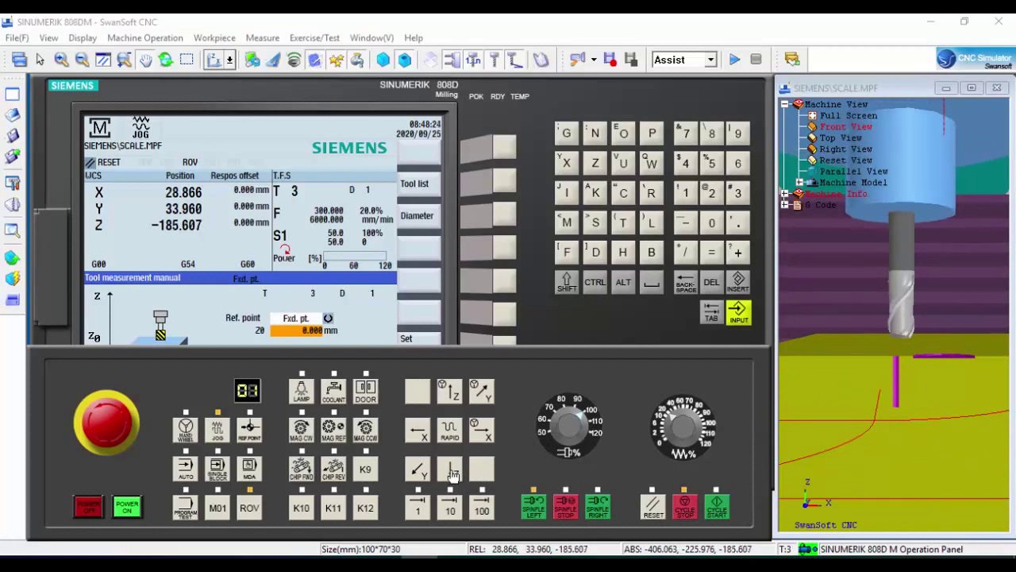
left_click(454, 475)
left_click(454, 474)
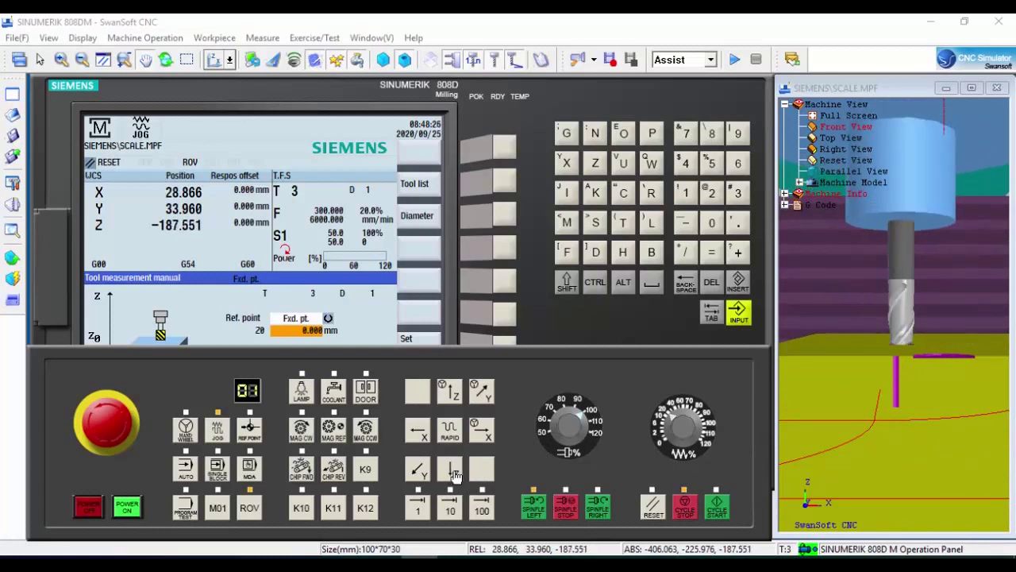
Set the Z0 reference to 0 mm and store the measured length for tool 3.
left_click(218, 305)
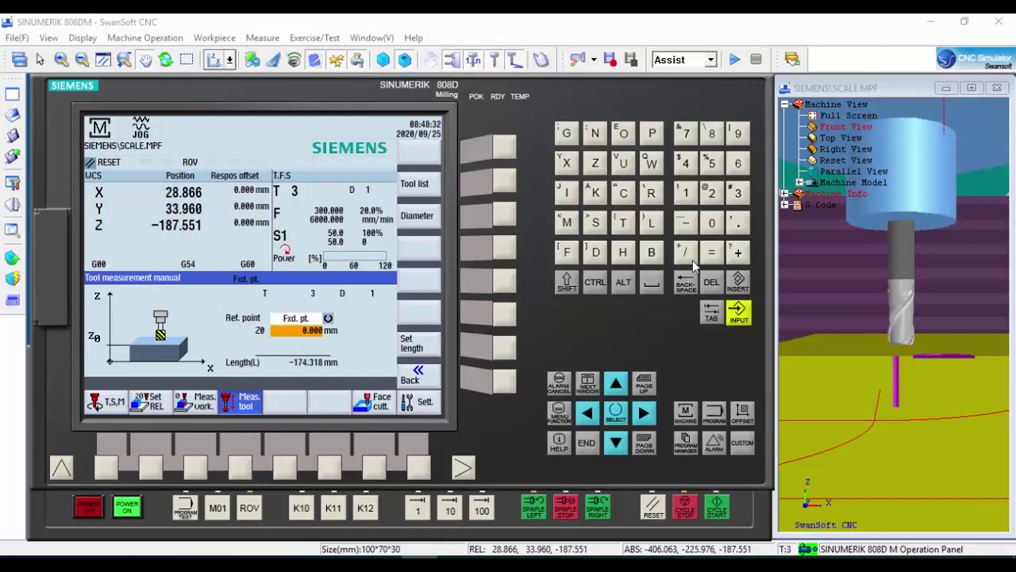
left_click(717, 225)
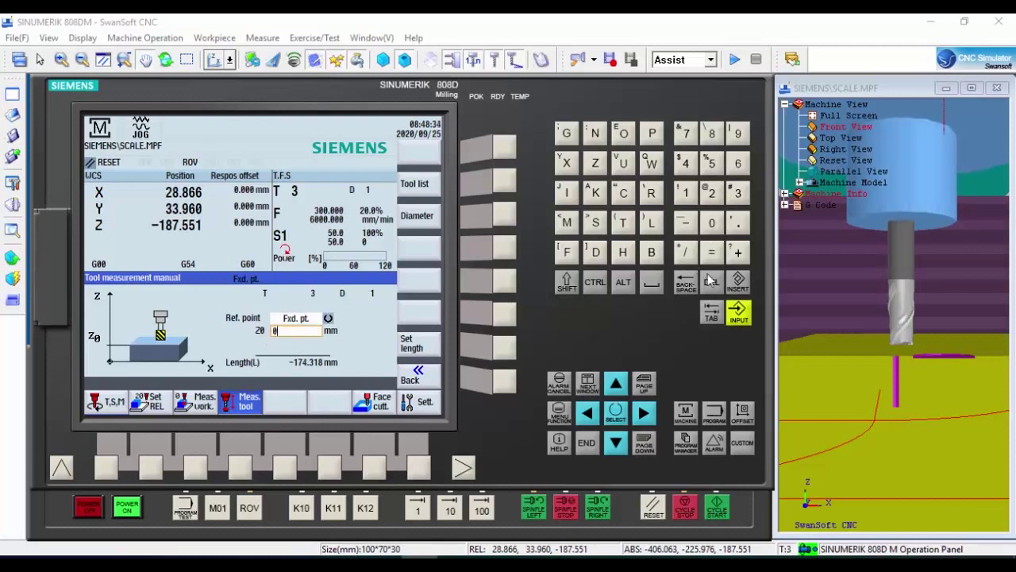
left_click(504, 353)
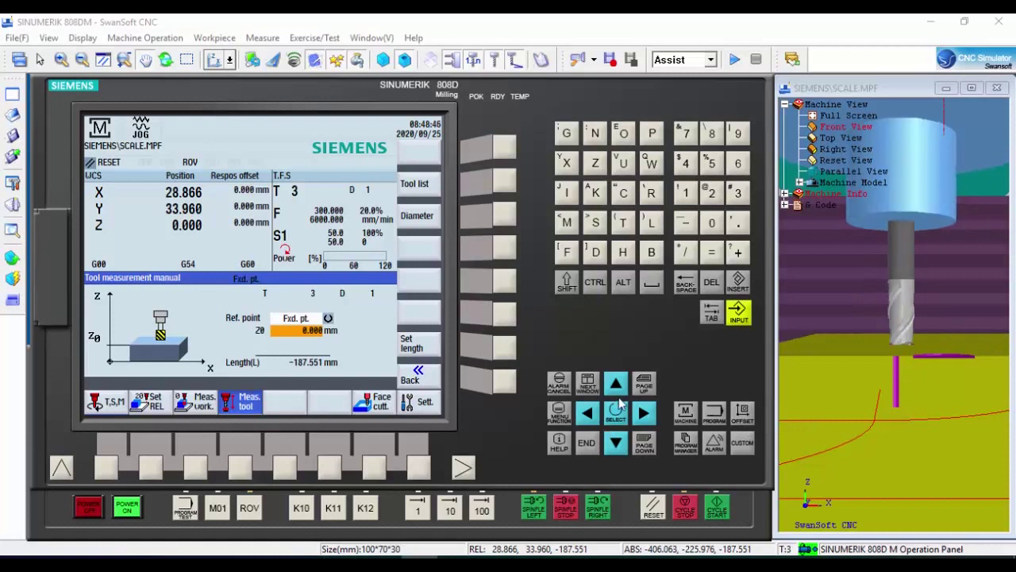
Set the feed override to 110% and raise tool 3 off the workpiece to about Z37.5.
left_click(517, 494)
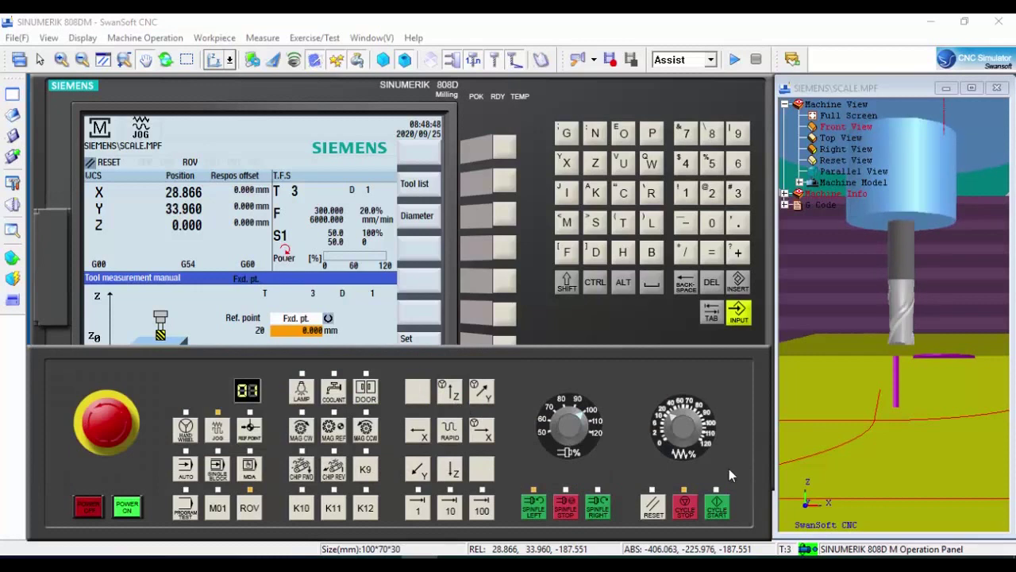
left_click(702, 431)
left_click(451, 391)
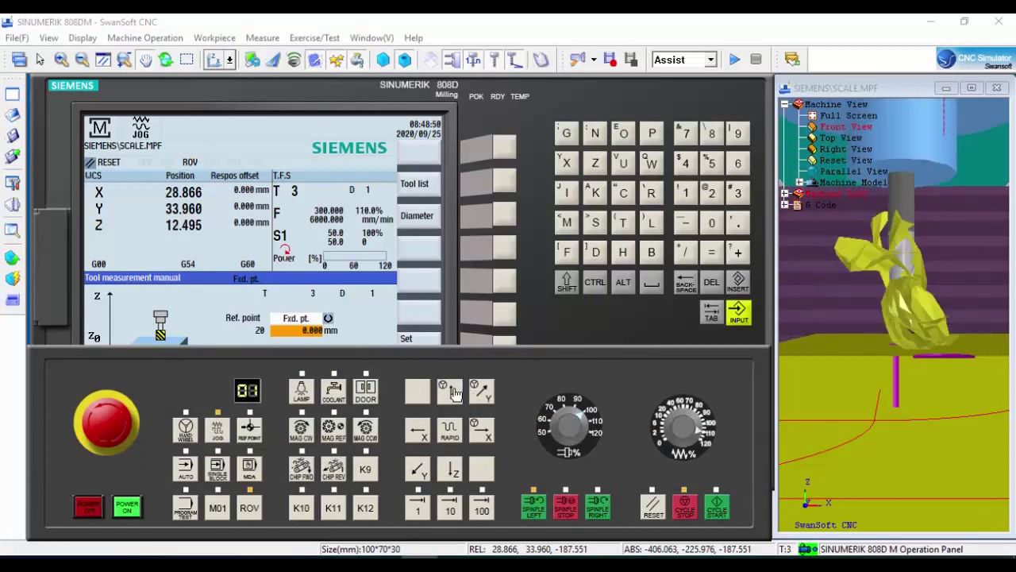
left_click(450, 390)
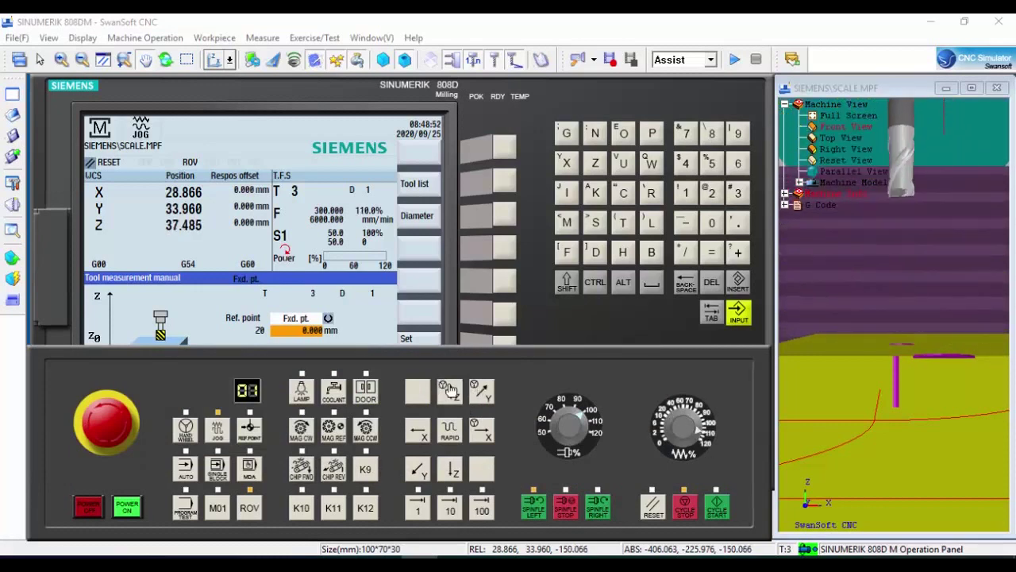
Reset the control to stop the spindle, and open the tool list to check the stored lengths of tools 1 to 3.
scroll(880, 291, "down", 5)
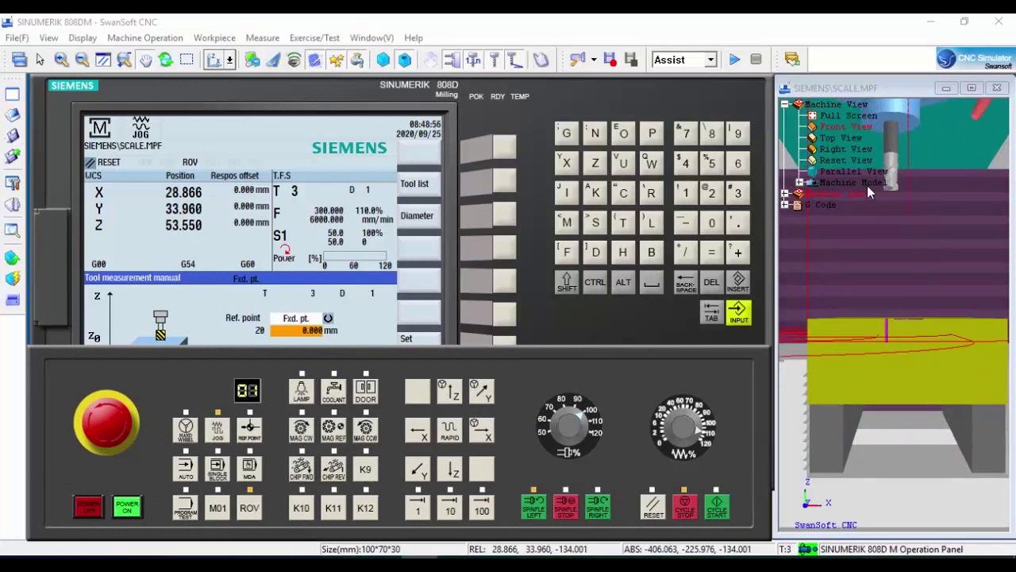
left_click(651, 512)
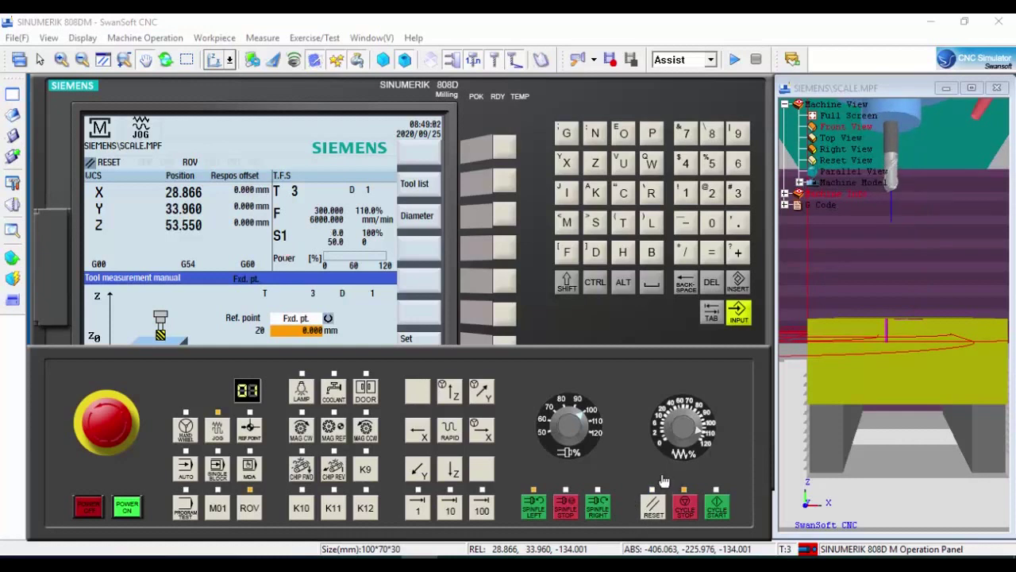
left_click(634, 319)
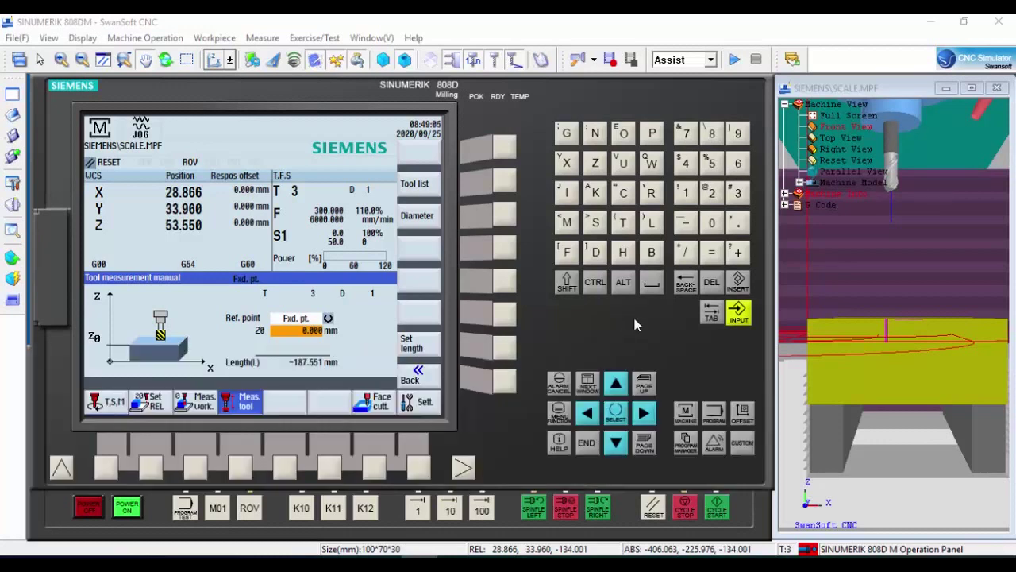
left_click(744, 425)
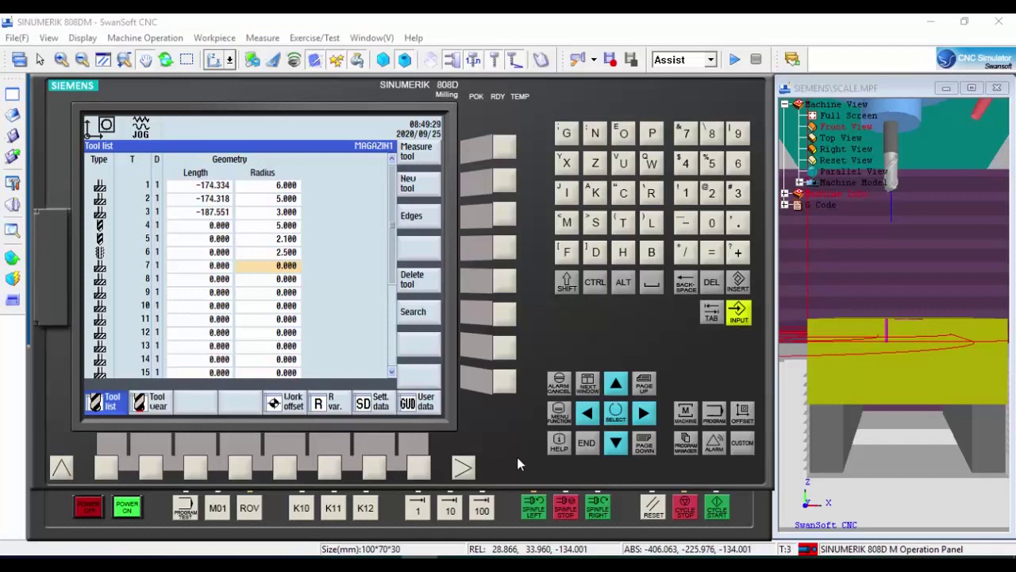
Return from the tool list to the machine area and switch the control to MDA mode.
left_click(685, 410)
left_click(509, 506)
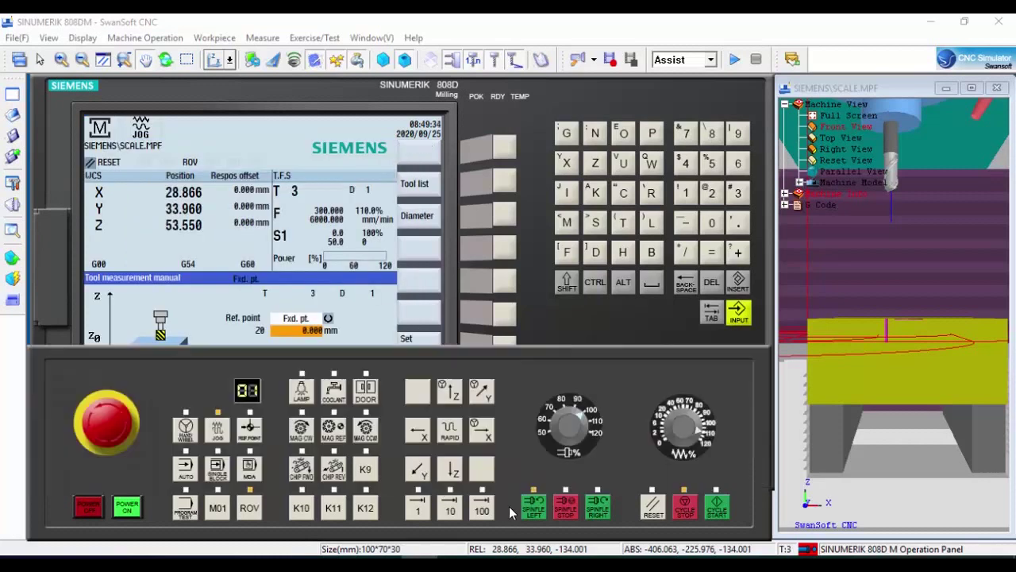
left_click(249, 475)
left_click(301, 317)
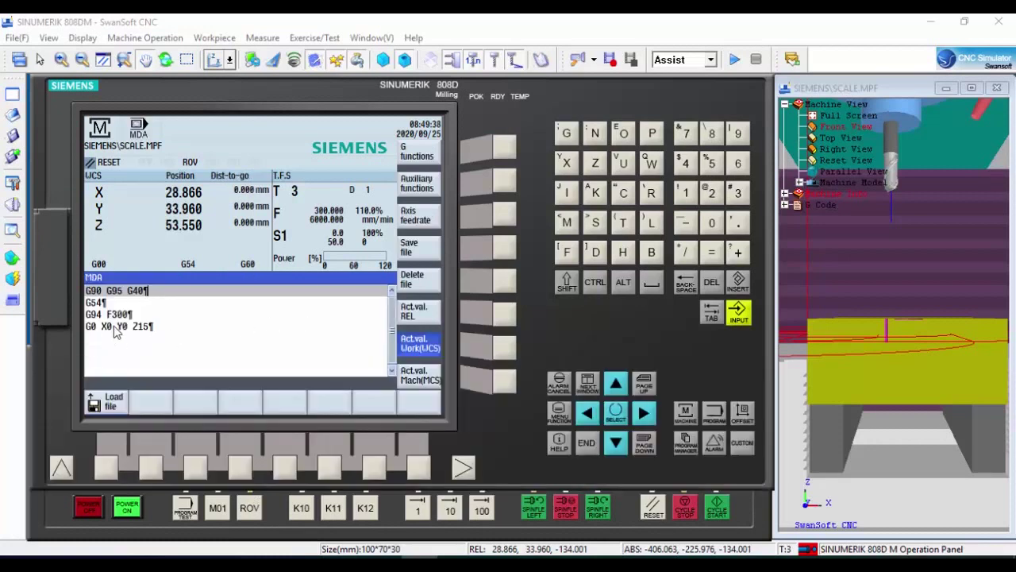
Change the last MDA block to G0 X0 Y0 Z12 and run the blocks to position tool 3 above the G54 zero.
left_click(115, 328)
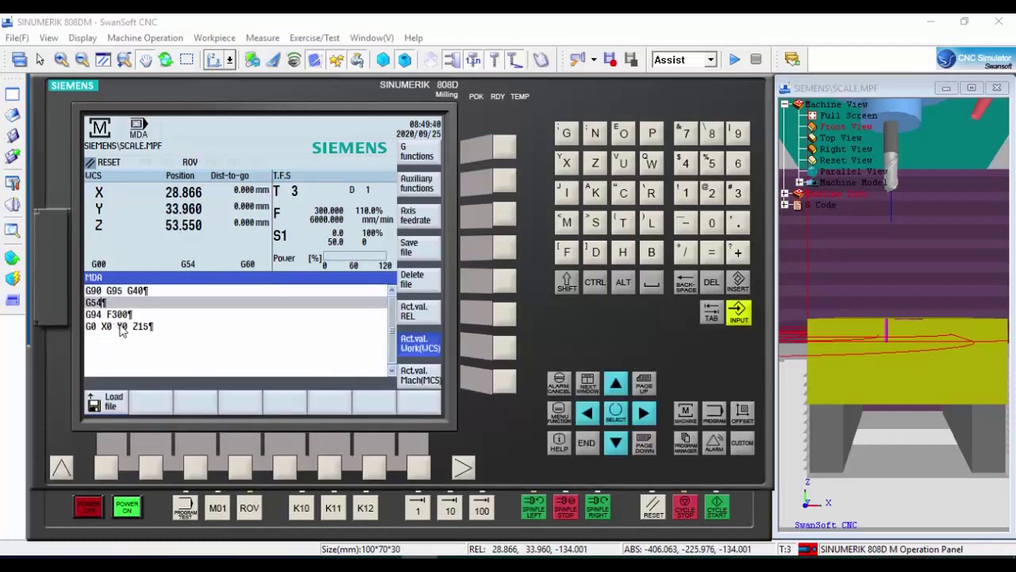
key("Right")
key("Right")
key("Right")
key("Right")
key("Right")
key("Right")
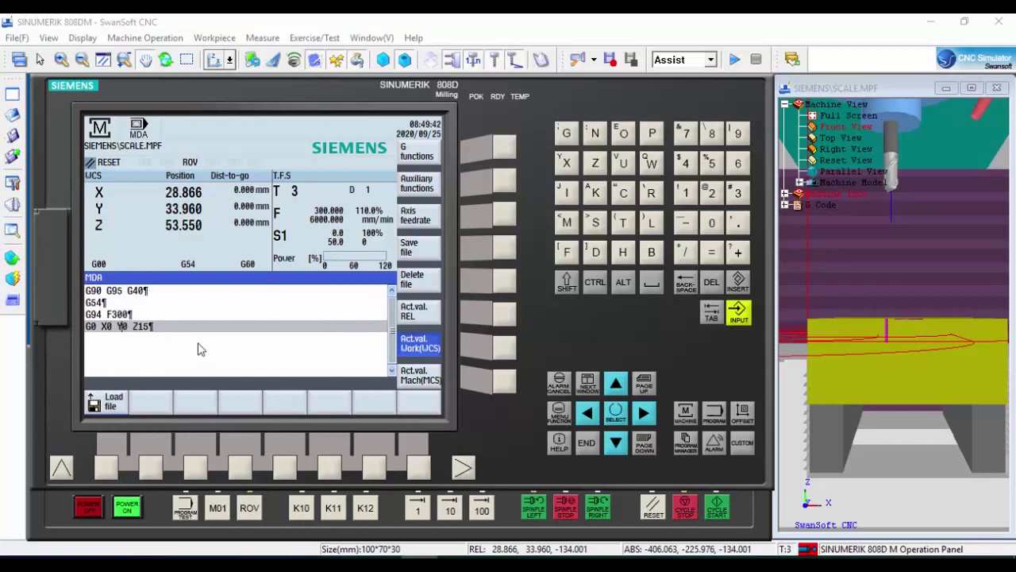
key("BackSpace")
type("2")
left_click(717, 508)
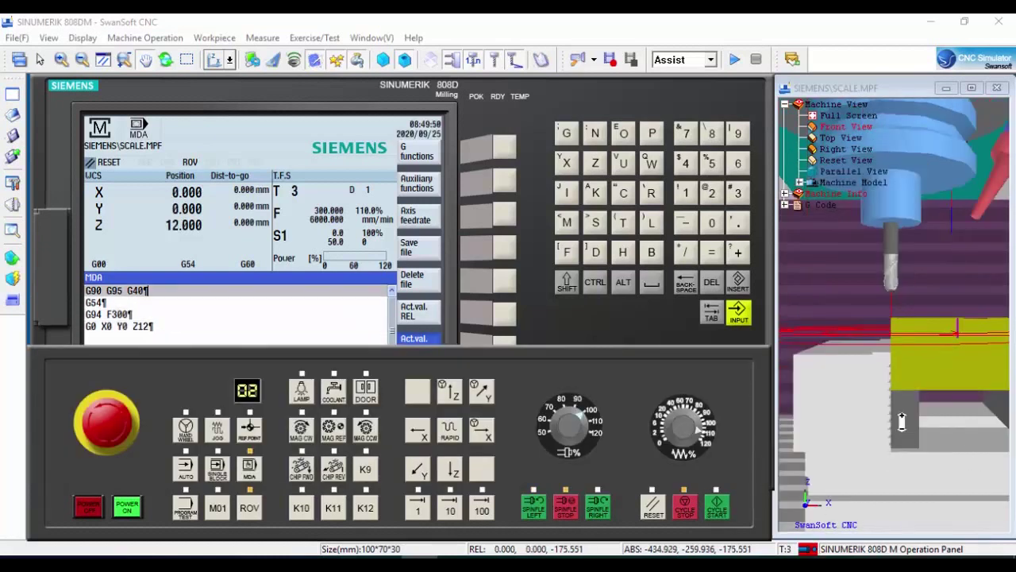
scroll(901, 420, "up", 5)
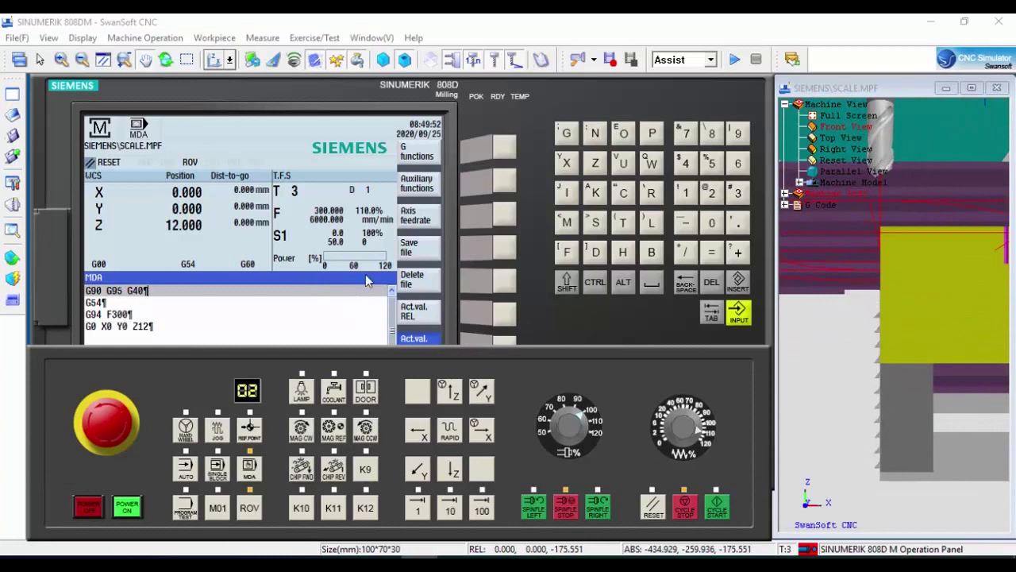